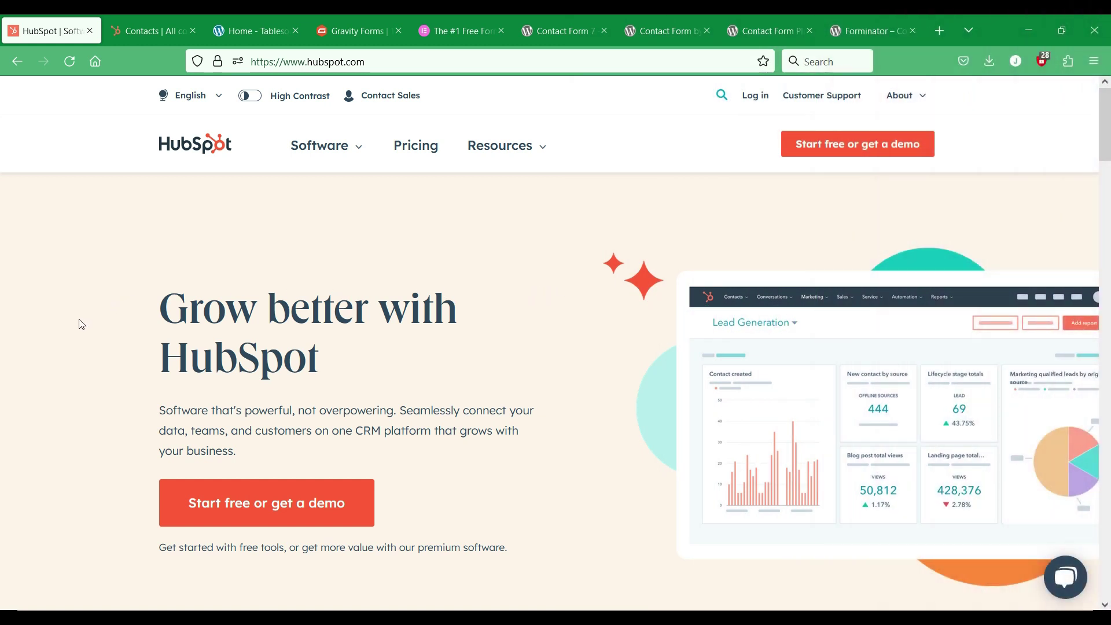
Step: Preview the Elementor Test contact from HubSpot's All contacts list and scroll through its details
left_click(148, 30)
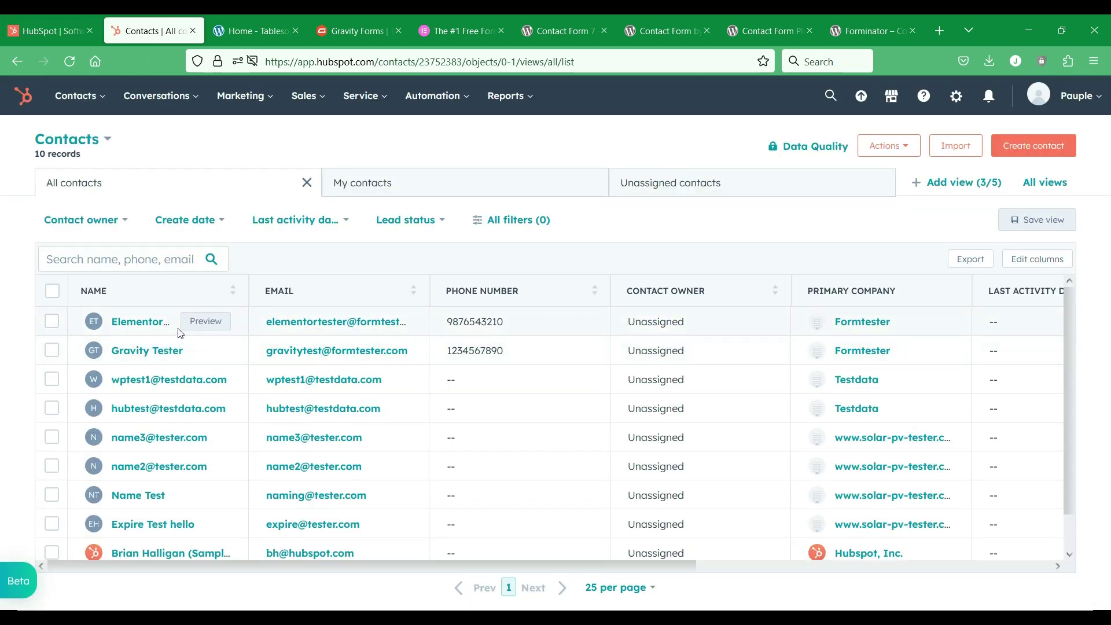
left_click(197, 324)
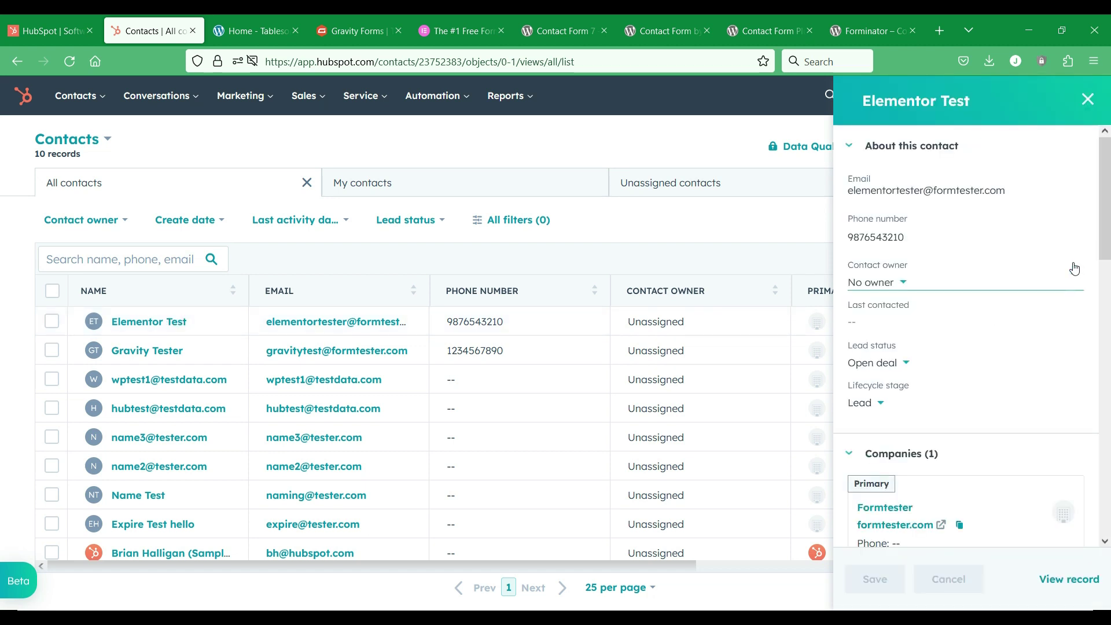
scroll(929, 251, "down", 5)
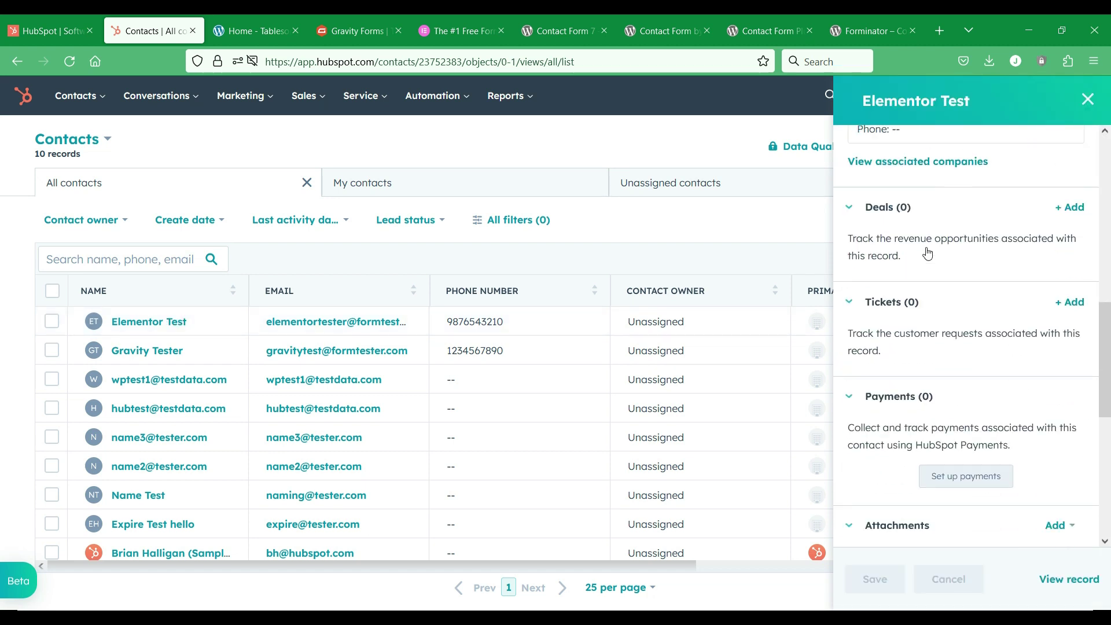
scroll(927, 253, "up", 5)
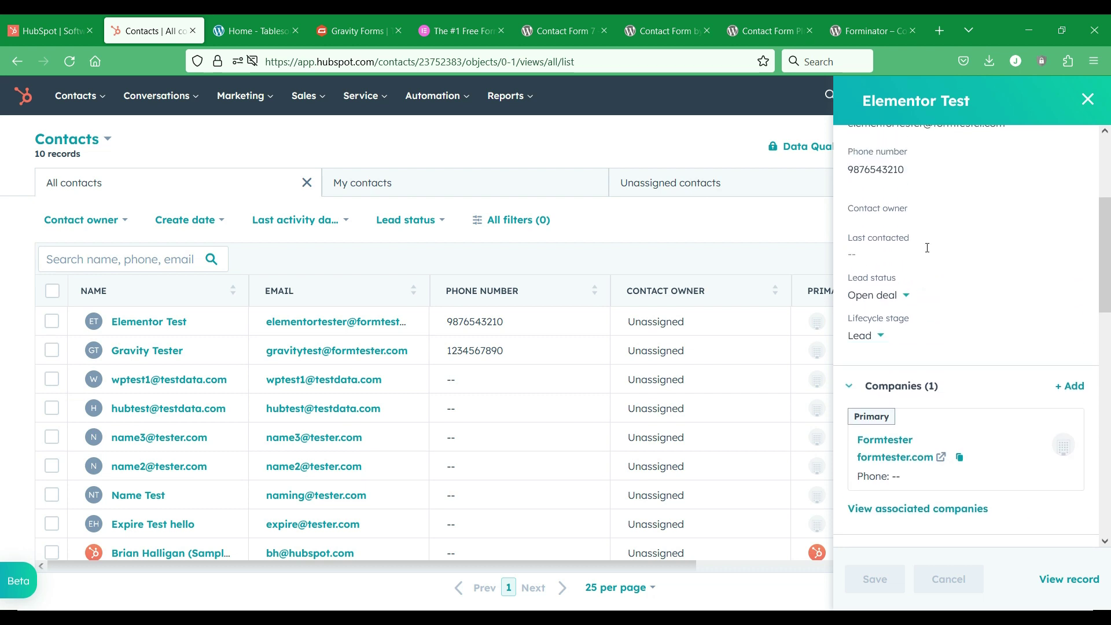
scroll(927, 250, "up", 1)
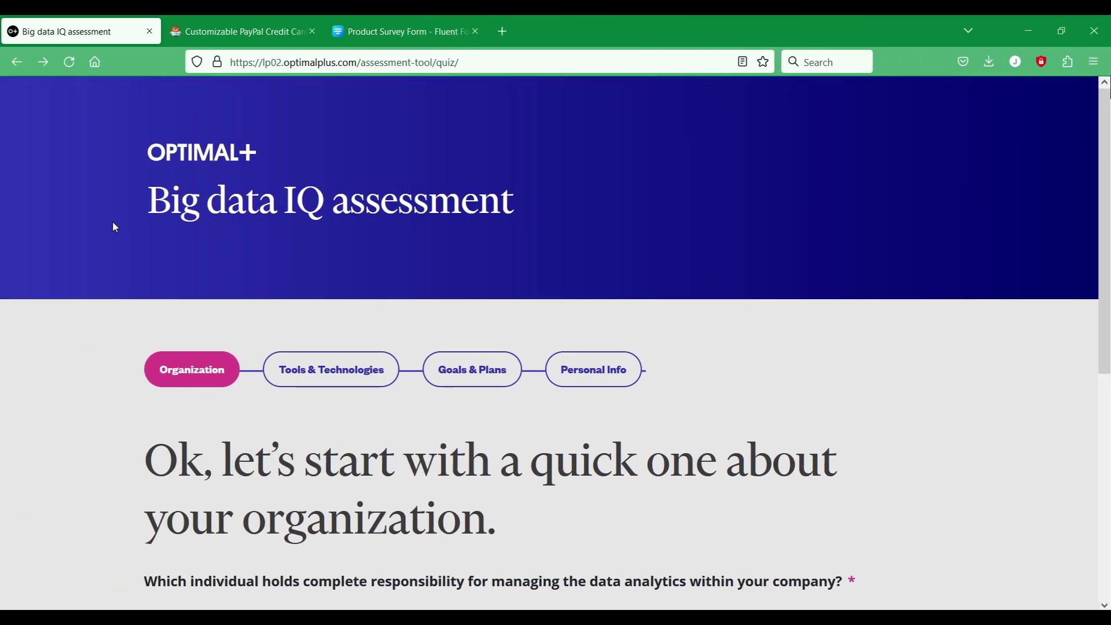
Step: Answer the quiz's first question with CIO and go to the next page
scroll(113, 224, "down", 6)
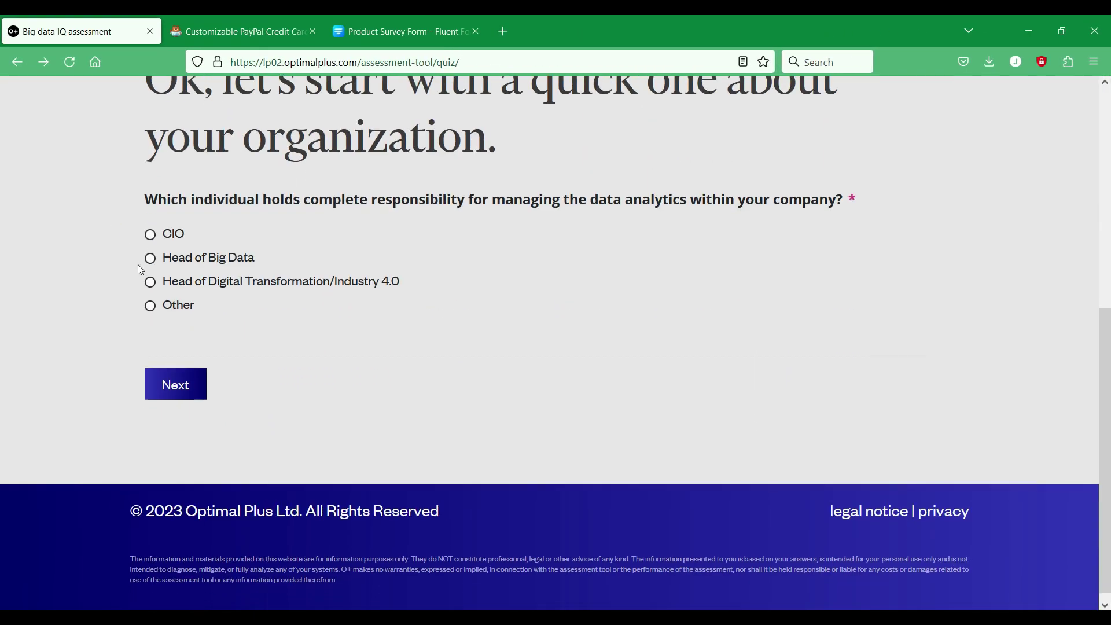
left_click(151, 235)
left_click(176, 384)
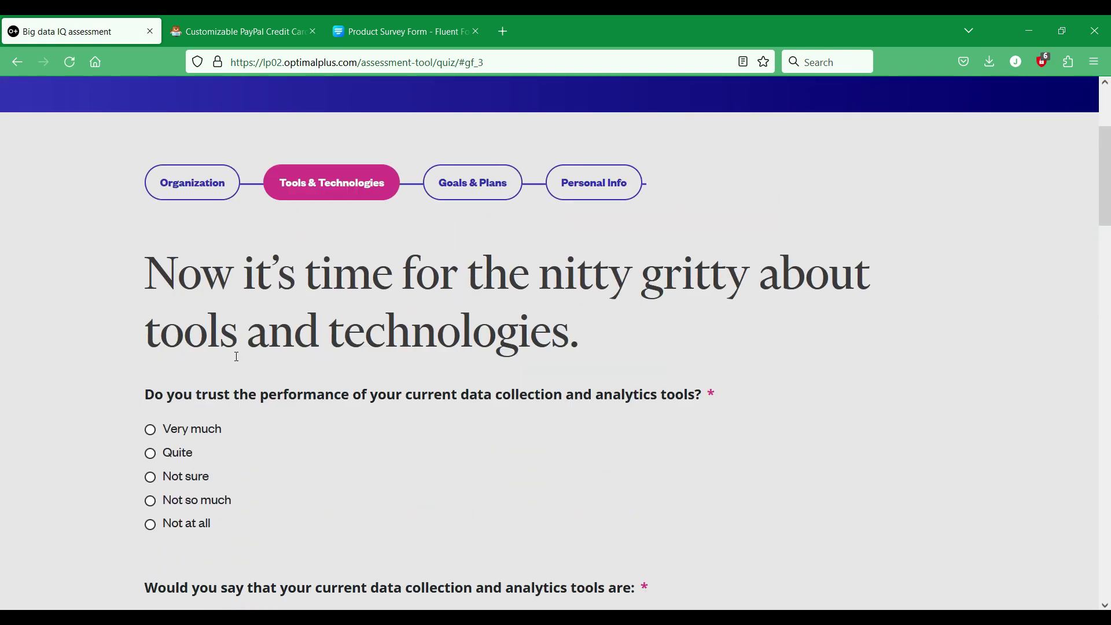
Step: Look through the PayPal credit card form template, then the Product Survey Form
left_click(250, 31)
scroll(383, 424, "down", 15)
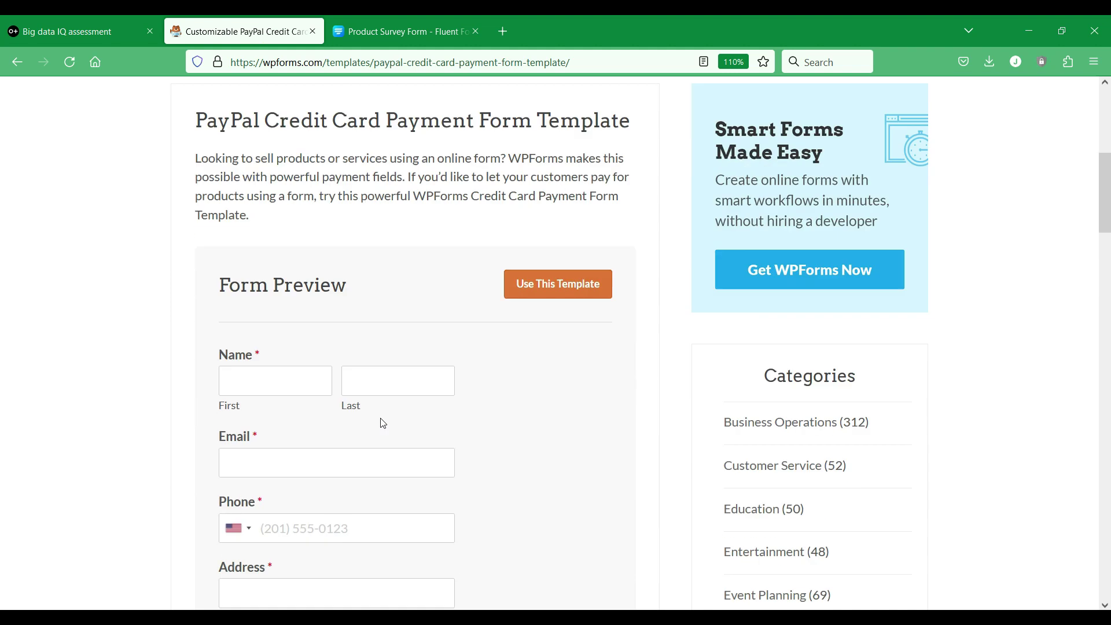
scroll(382, 418, "down", 5)
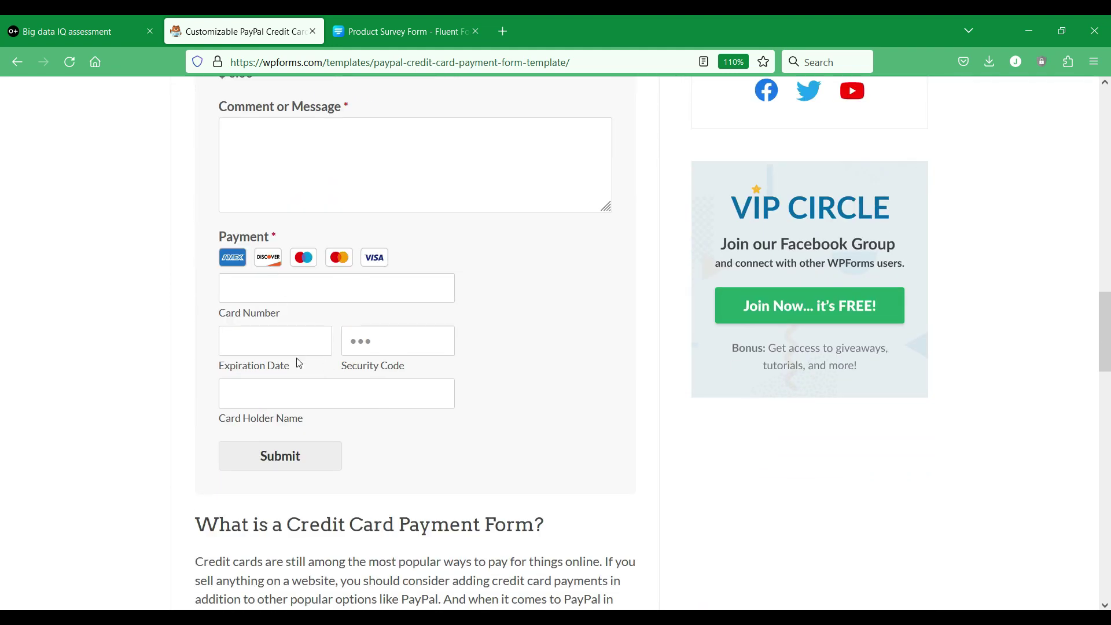
left_click(428, 17)
scroll(380, 229, "down", 18)
scroll(397, 232, "up", 17)
scroll(398, 231, "up", 3)
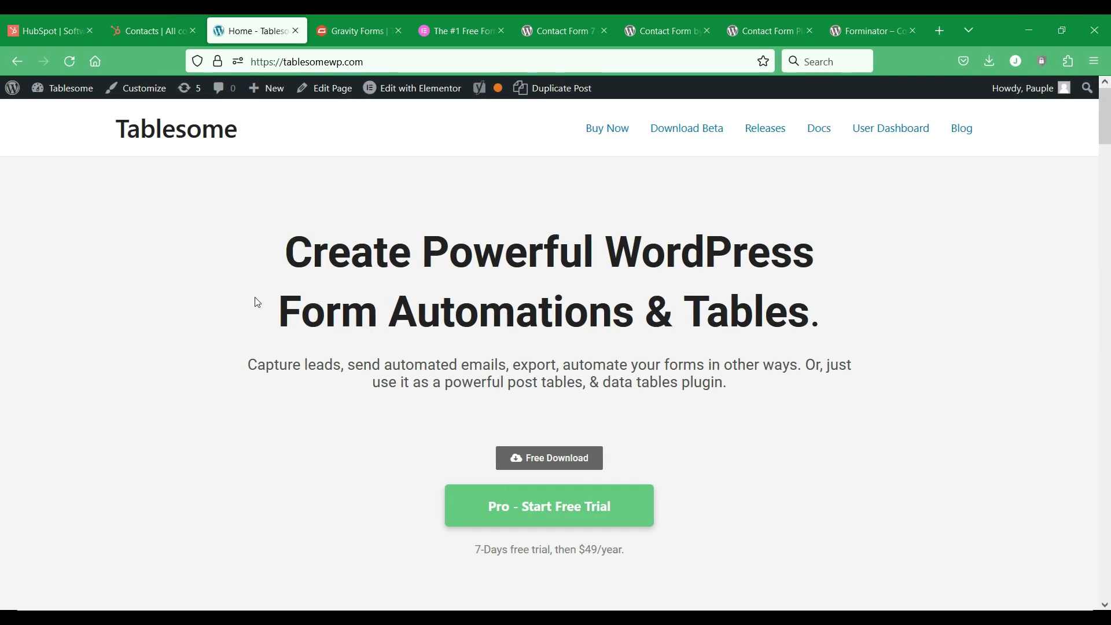
scroll(257, 302, "down", 5)
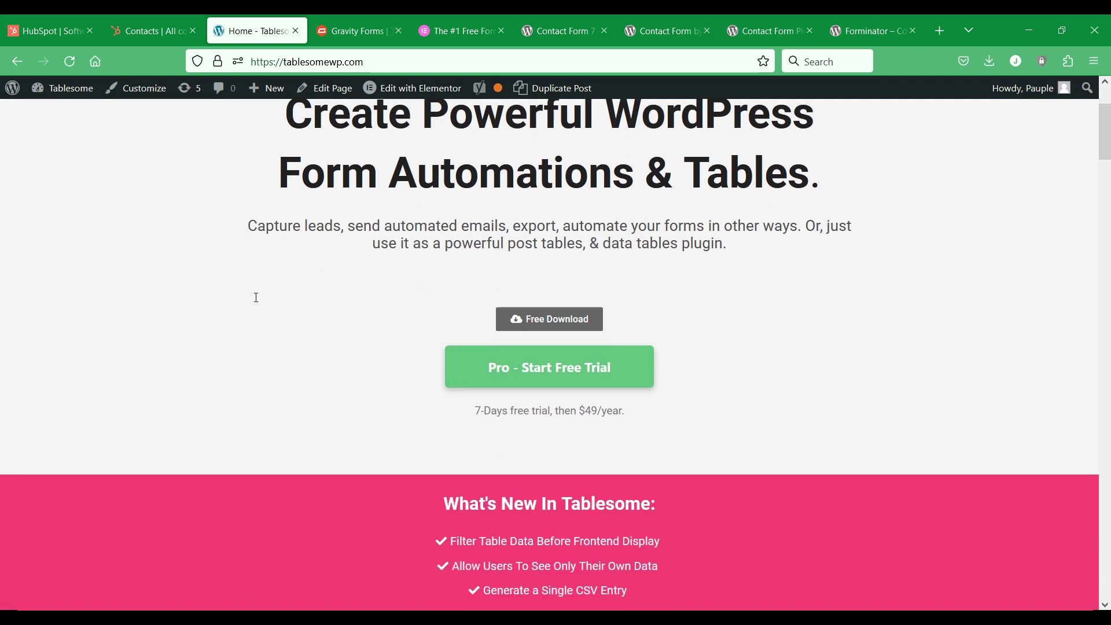
scroll(257, 302, "down", 6)
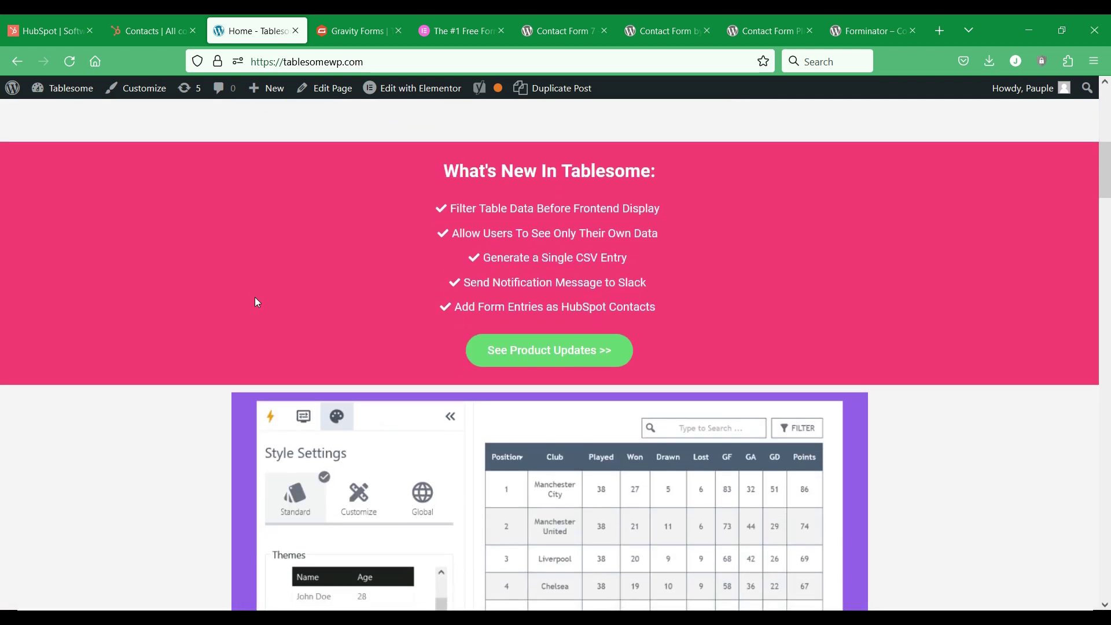
scroll(258, 302, "down", 10)
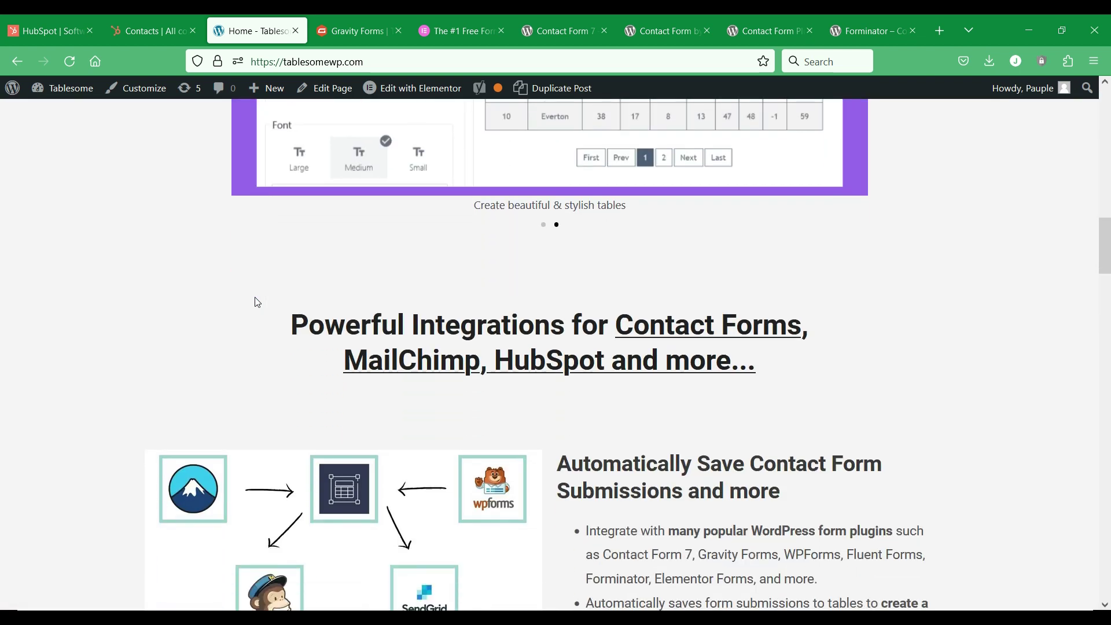
scroll(257, 302, "down", 10)
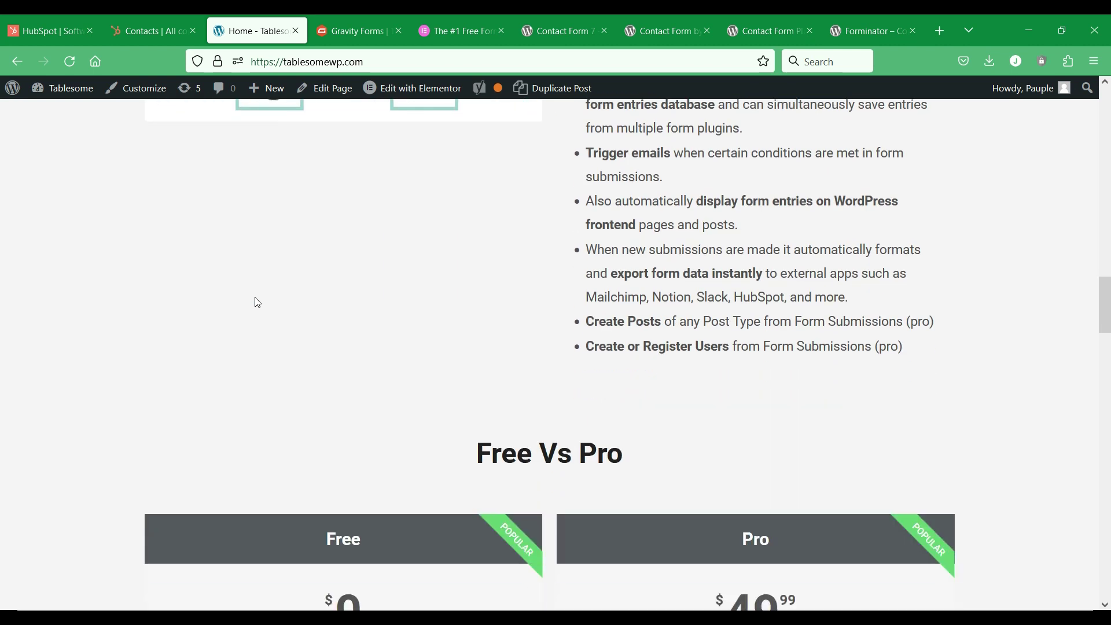
scroll(258, 302, "down", 7)
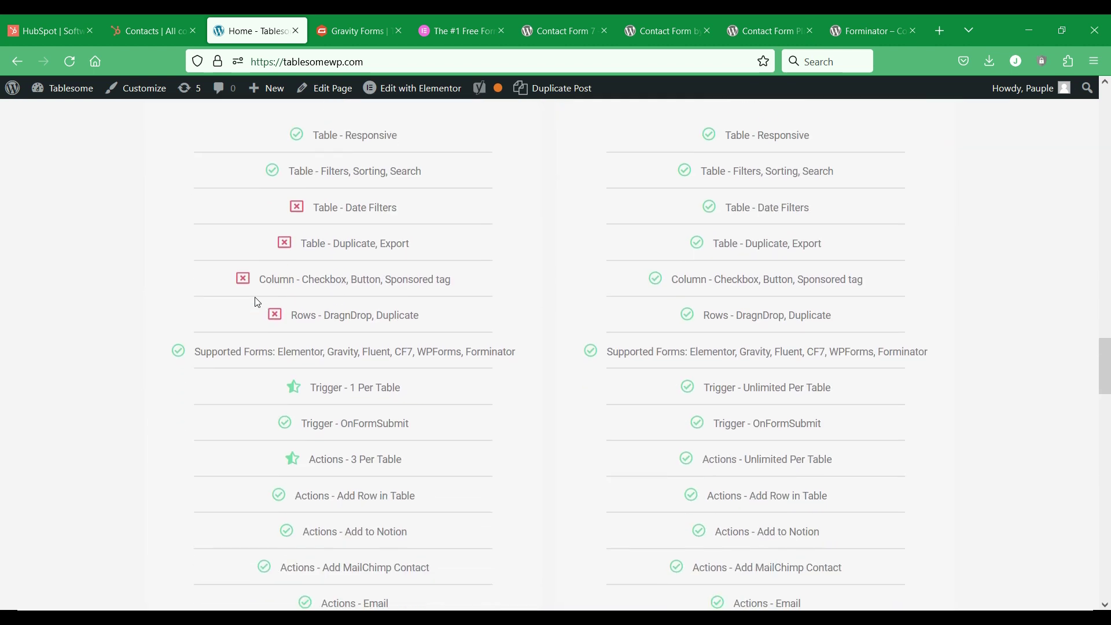
triple_click(725, 352)
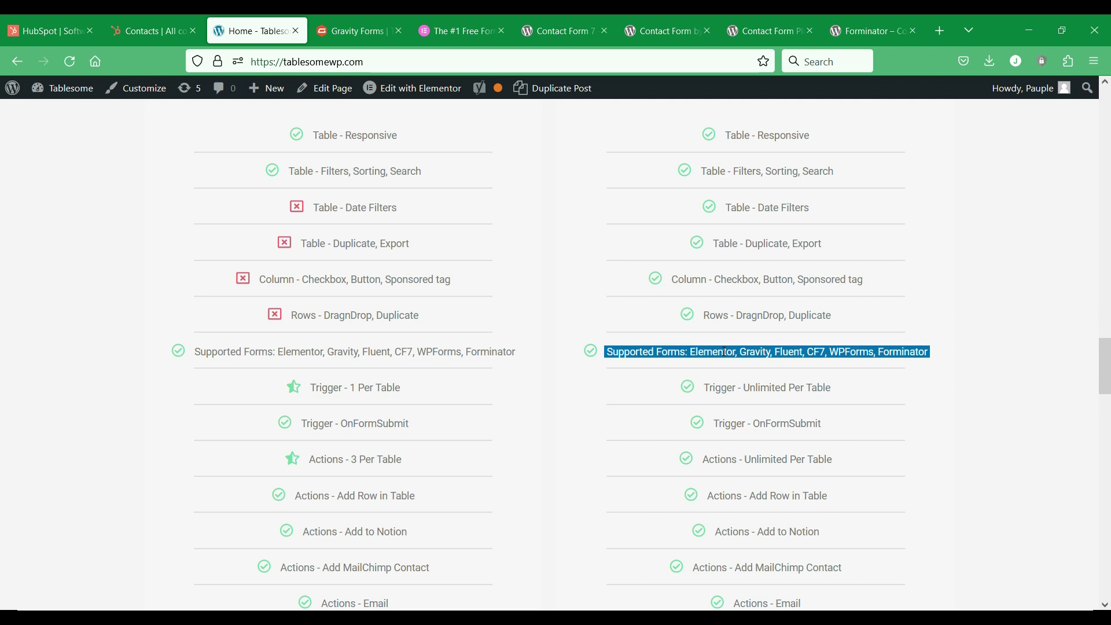
left_click(724, 351)
scroll(725, 352, "up", 12)
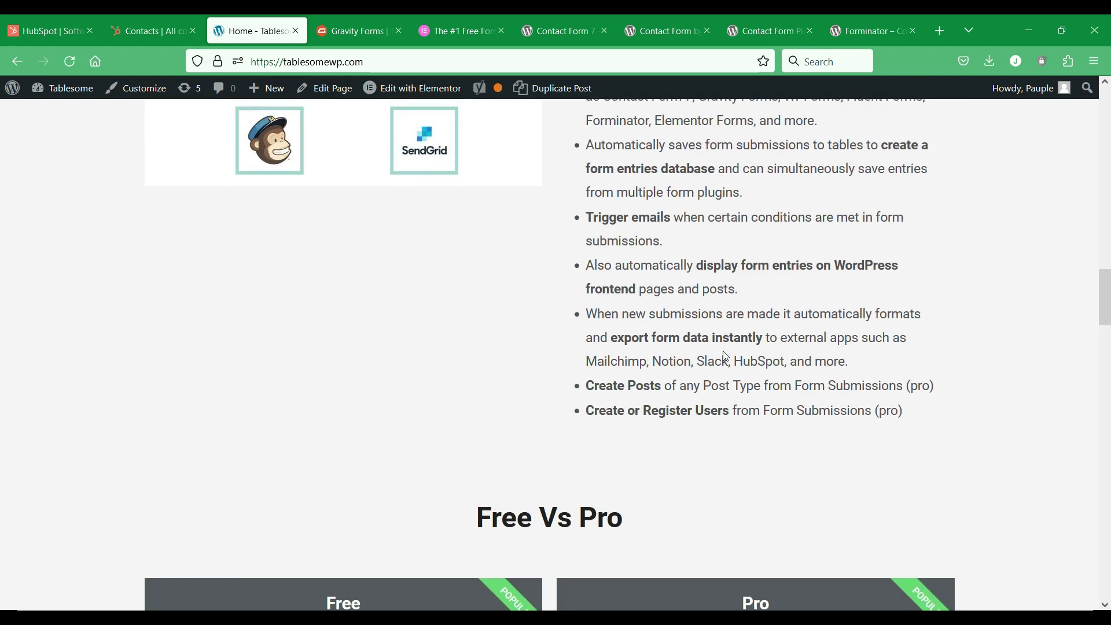
scroll(727, 356, "up", 20)
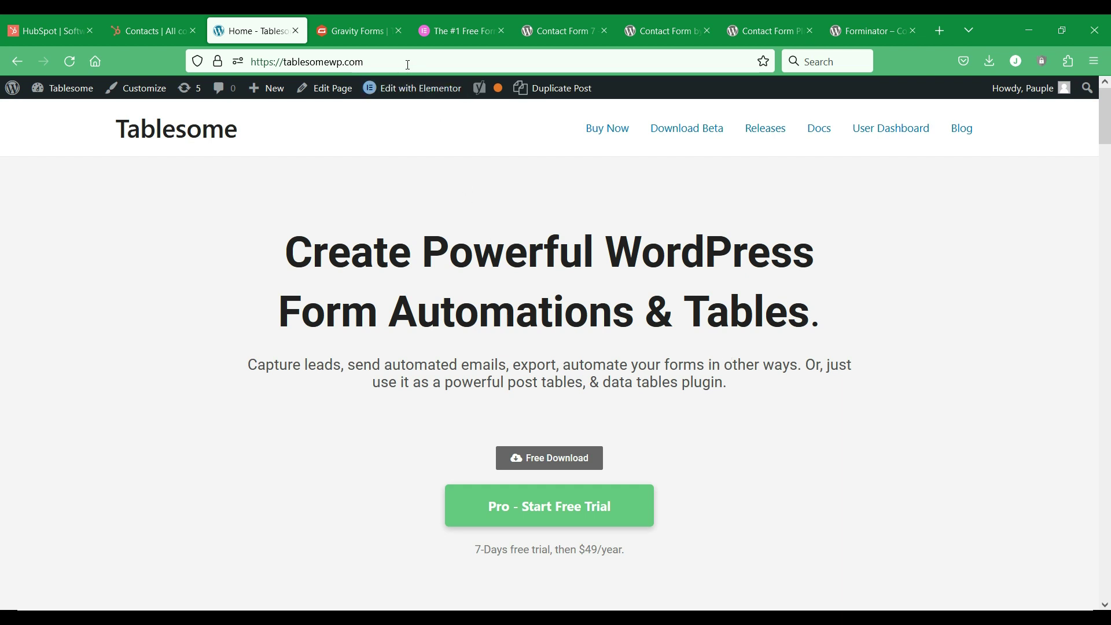
left_click(363, 28)
mouse_move(350, 121)
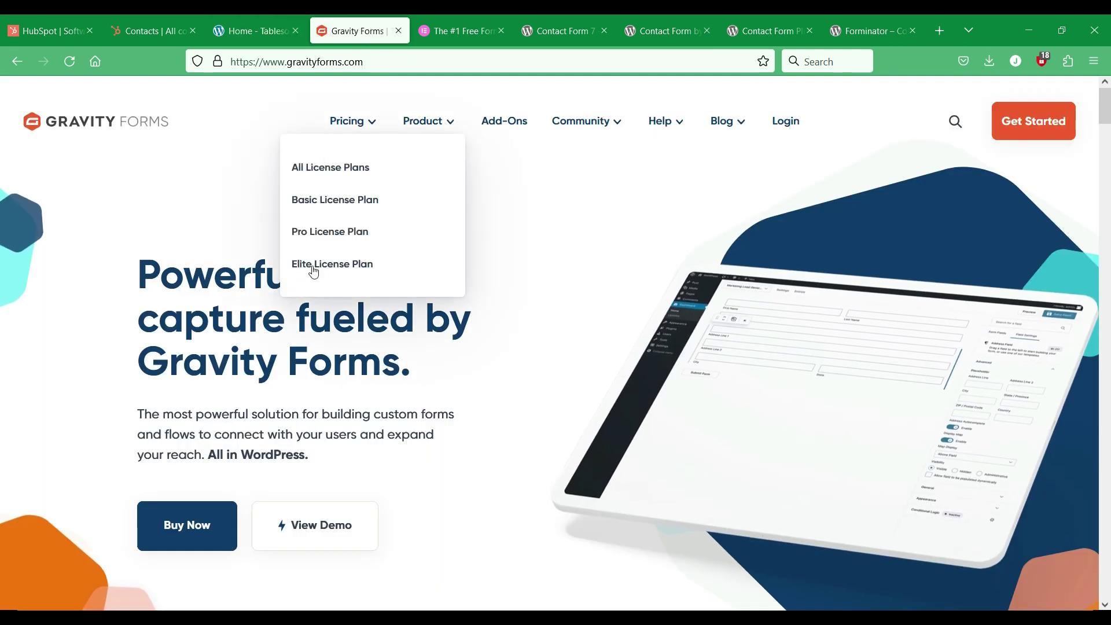
left_click(464, 23)
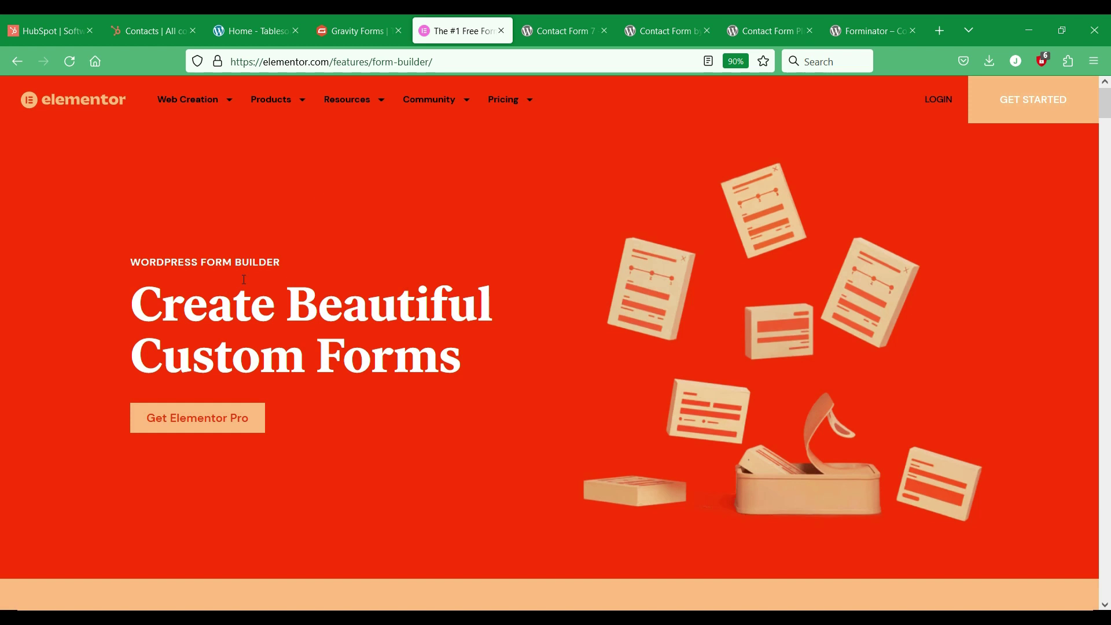
left_click(577, 23)
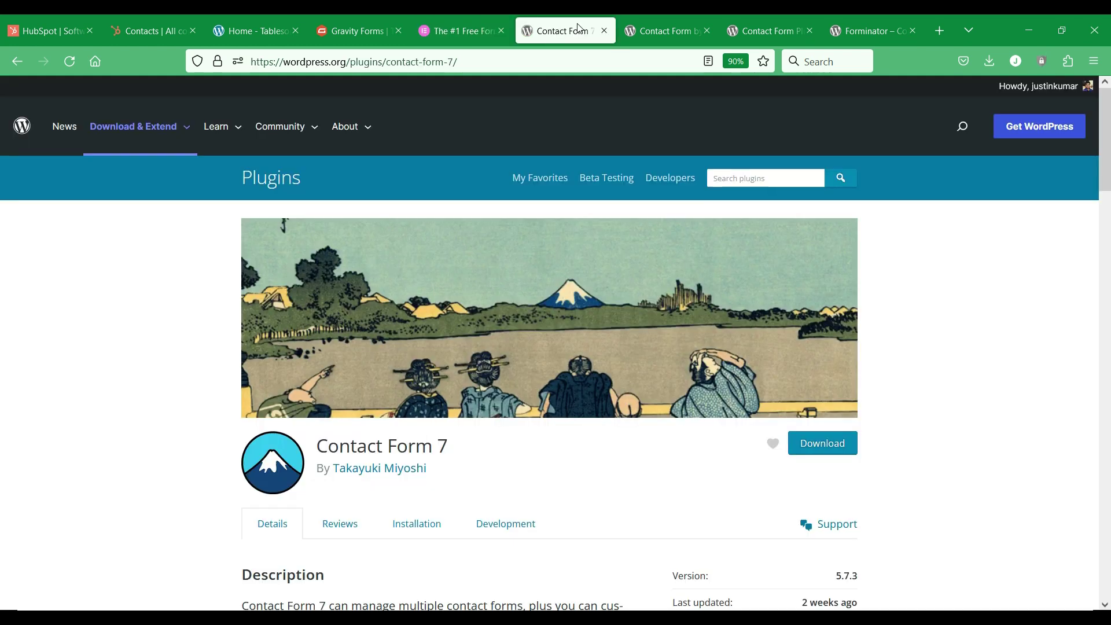
scroll(614, 257, "down", 2)
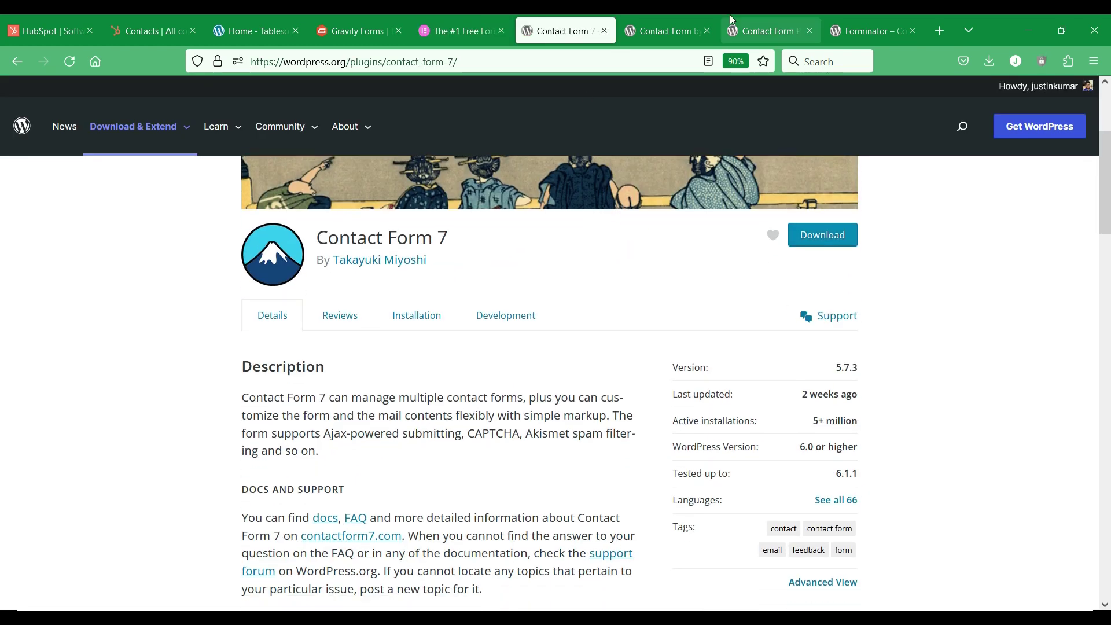
left_click(671, 30)
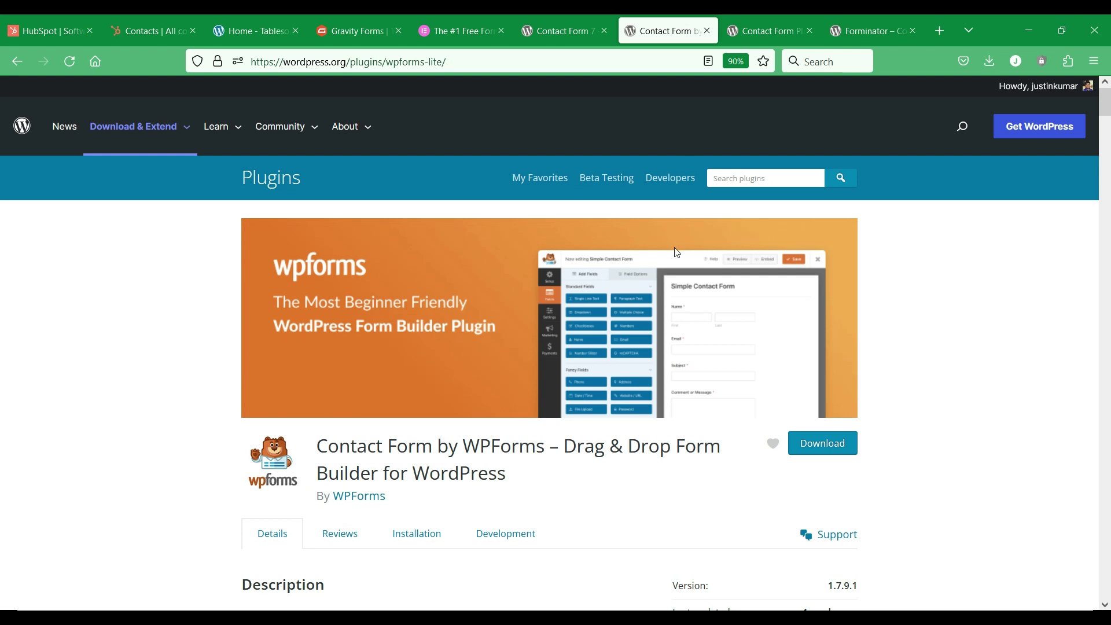
scroll(677, 253, "down", 5)
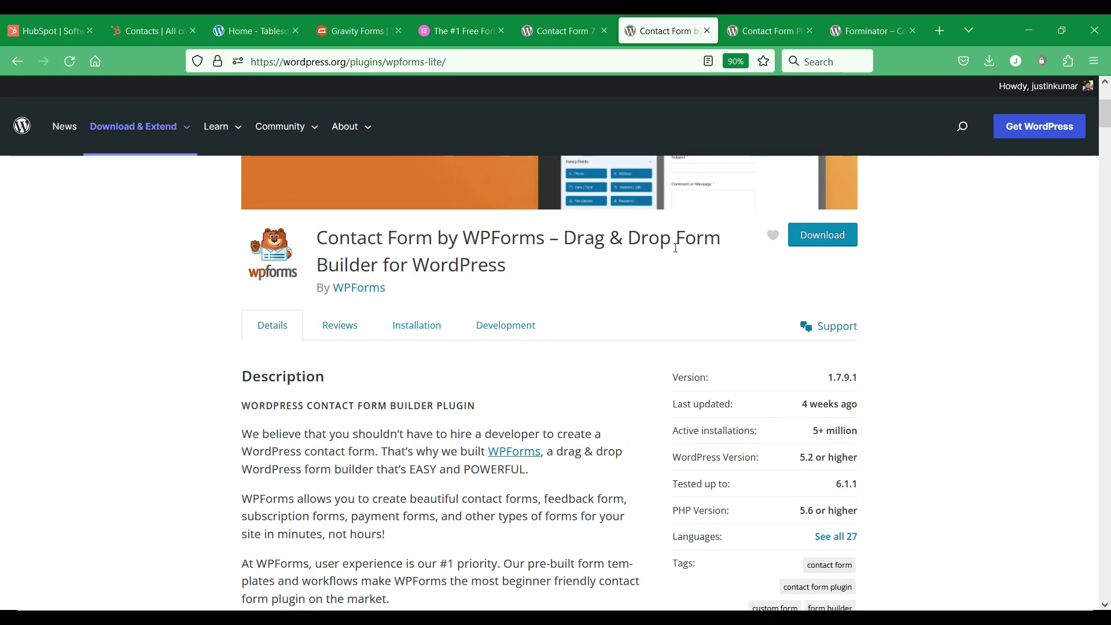
left_click(781, 25)
scroll(728, 198, "down", 1)
scroll(727, 199, "down", 3)
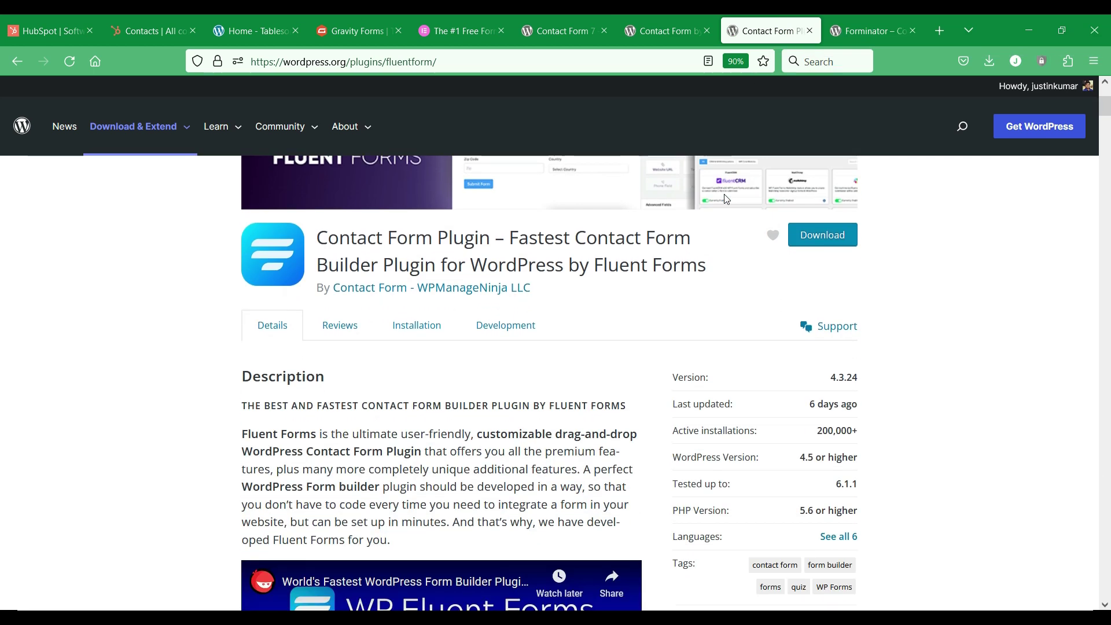
scroll(726, 199, "down", 2)
left_click(884, 15)
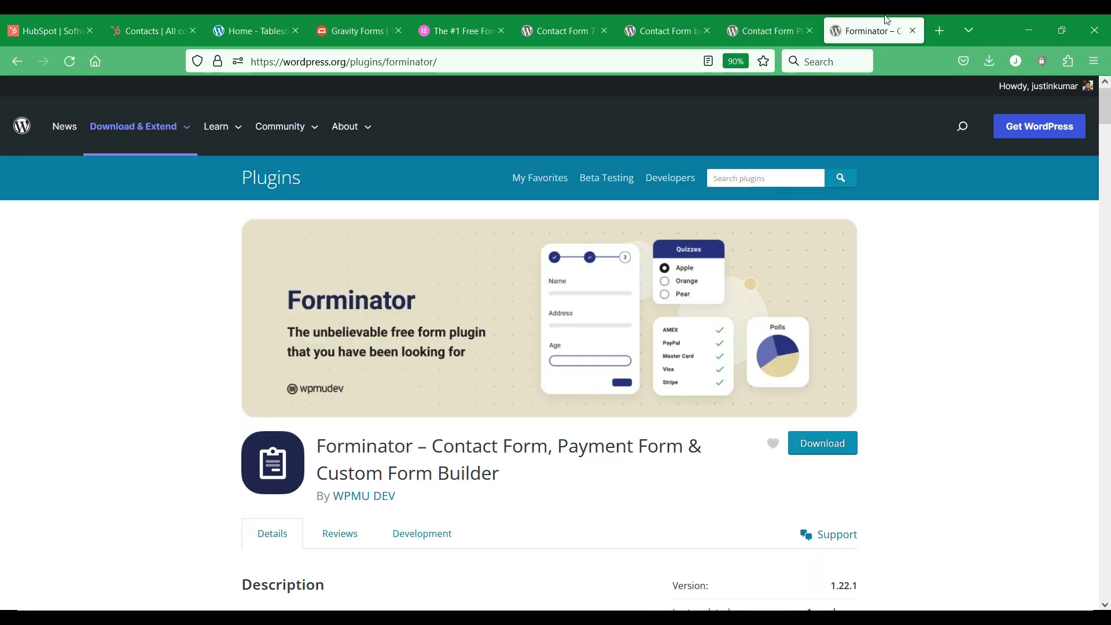
scroll(788, 205, "down", 3)
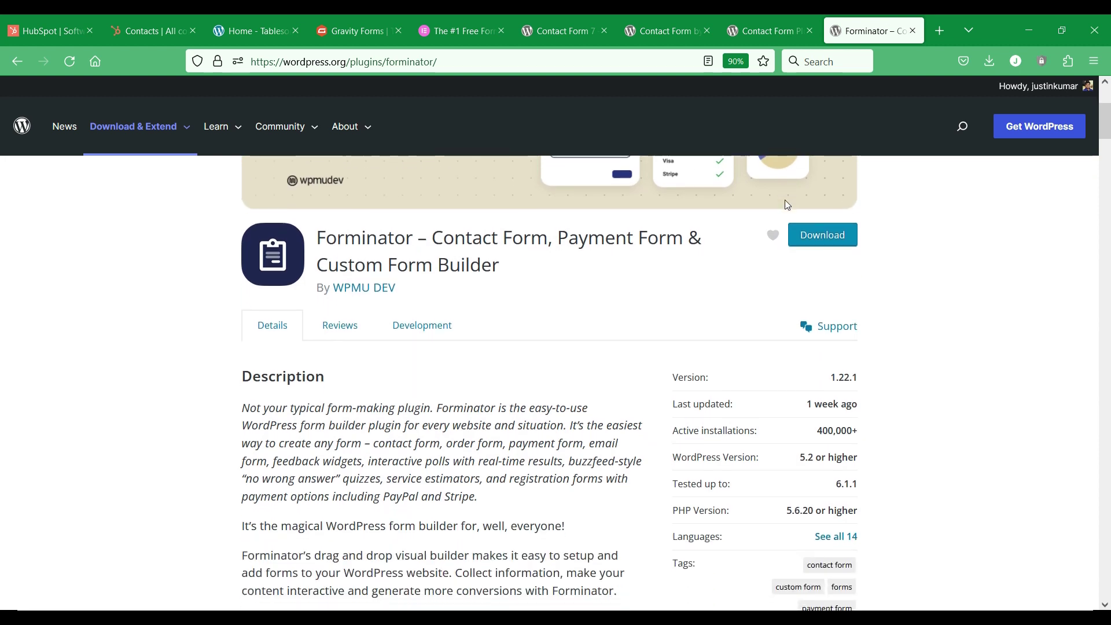
scroll(787, 204, "up", 3)
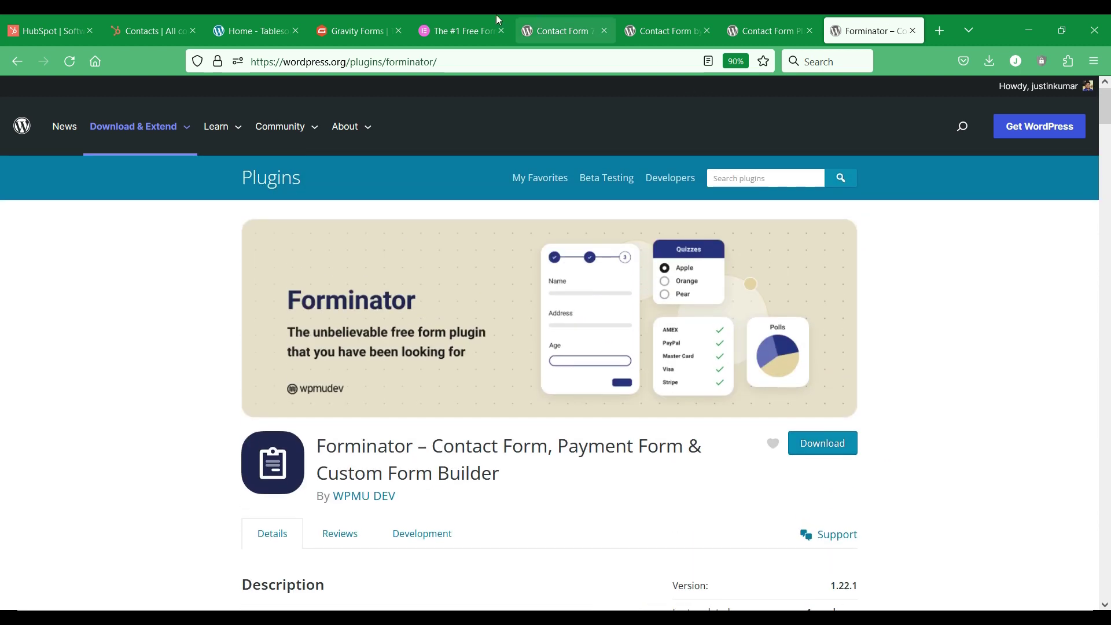
Step: Open the gravity-forms-test page and scroll through the Simple Contact Form's fields and back
left_click(265, 26)
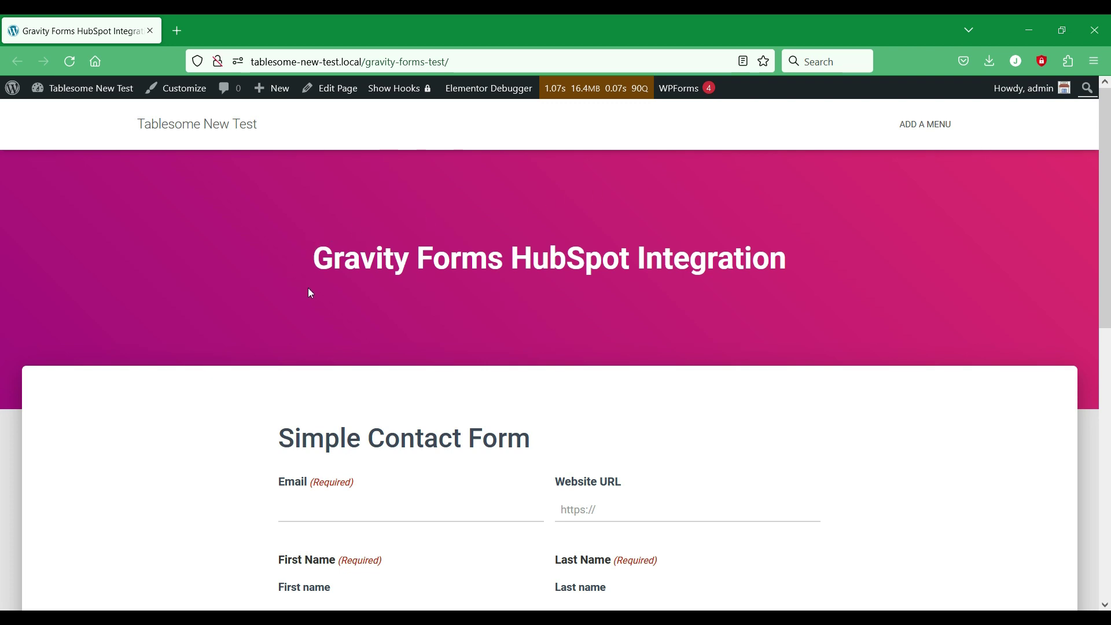
scroll(336, 304, "down", 4)
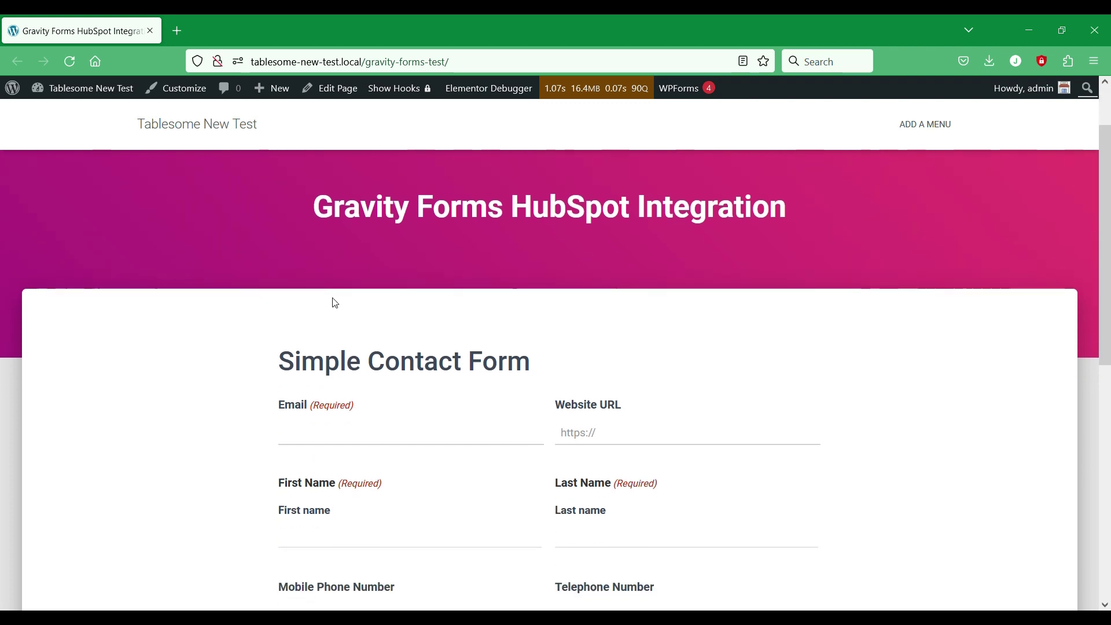
scroll(338, 300, "down", 4)
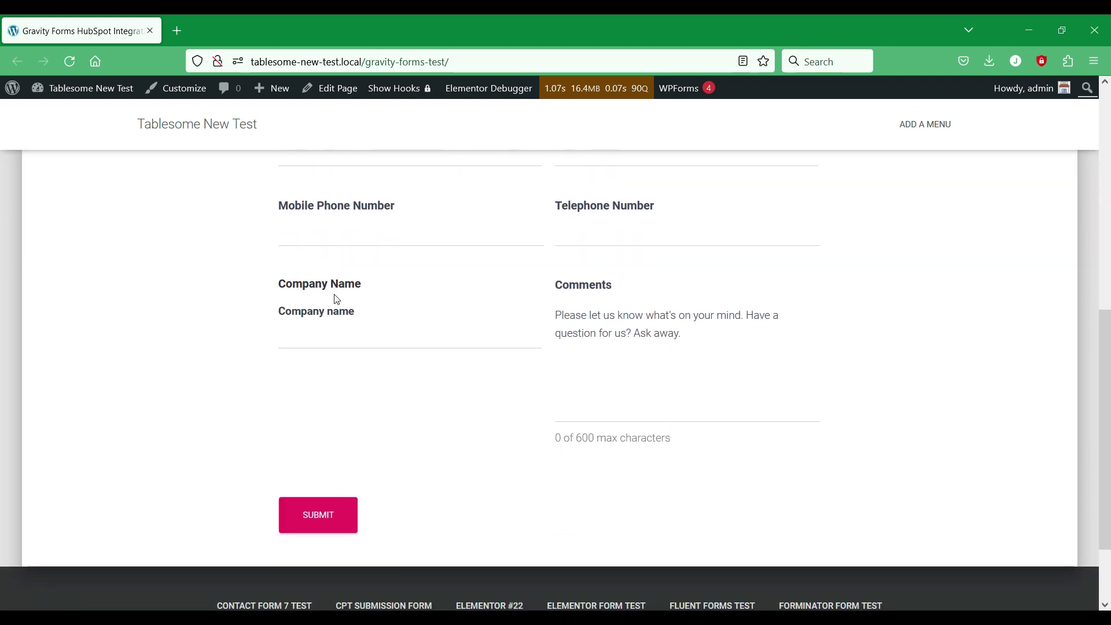
scroll(337, 299, "up", 8)
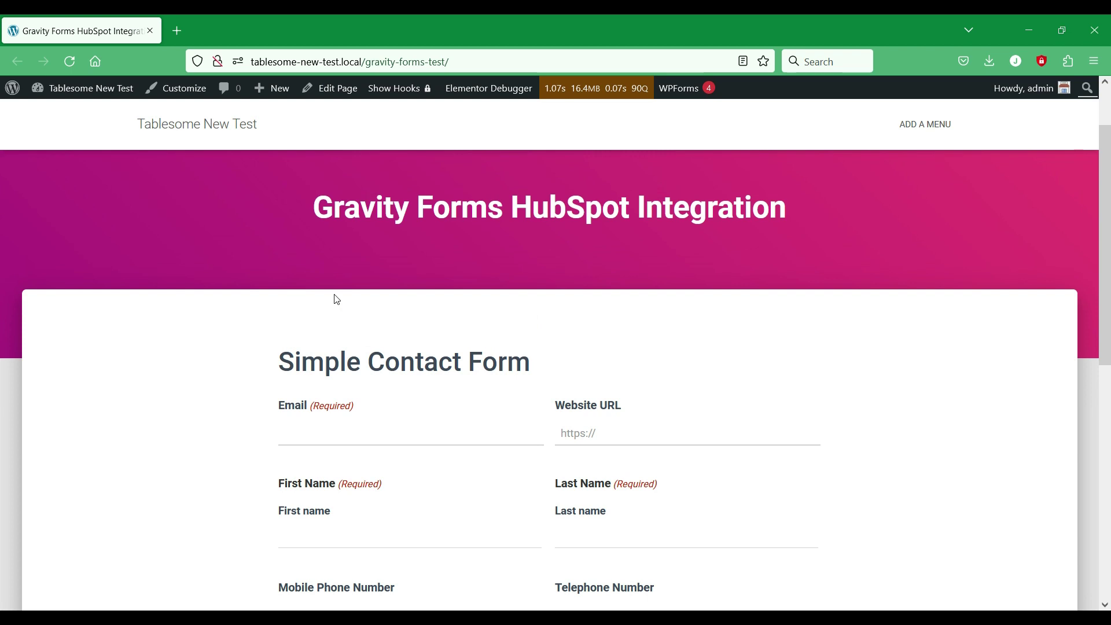
scroll(338, 299, "up", 2)
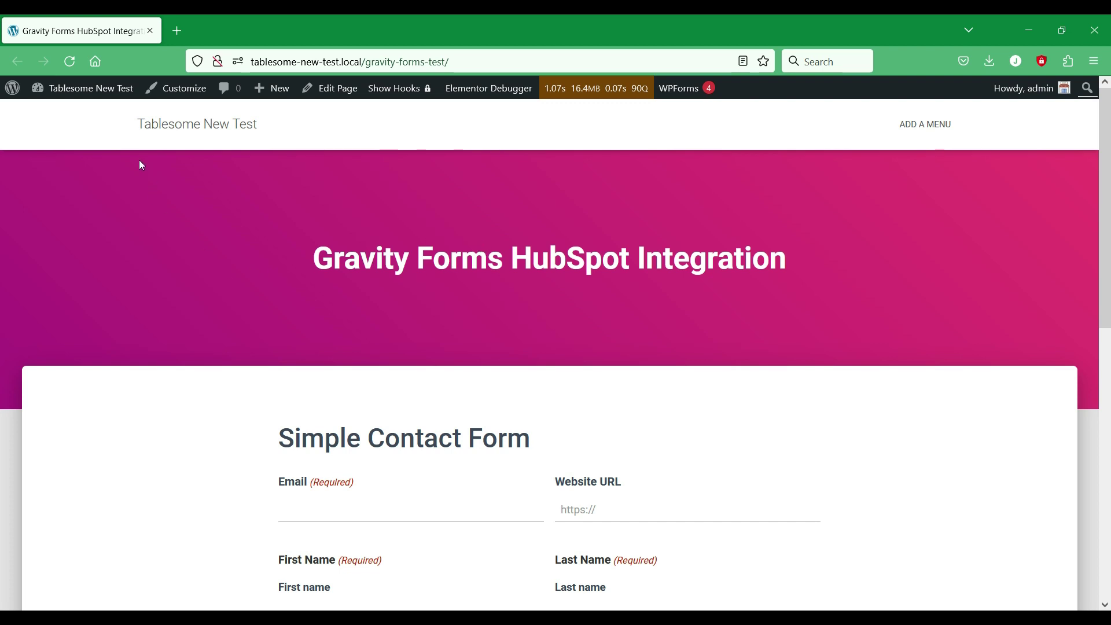
Step: Open the site's Dashboard link from the admin bar in a new tab and switch to it
mouse_move(107, 89)
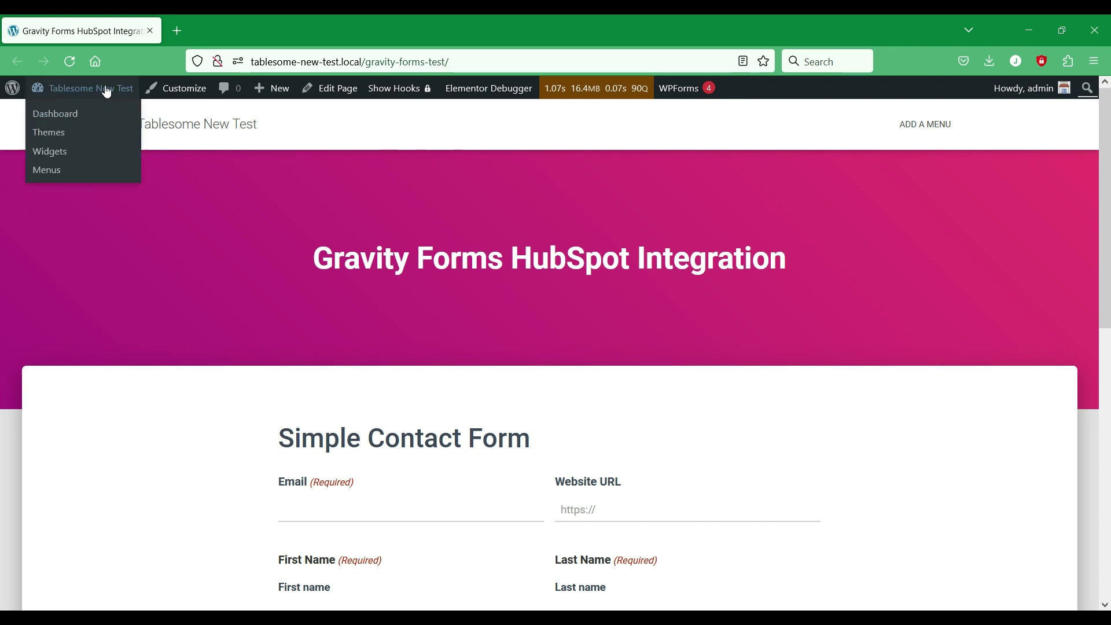
right_click(58, 116)
left_click(89, 126)
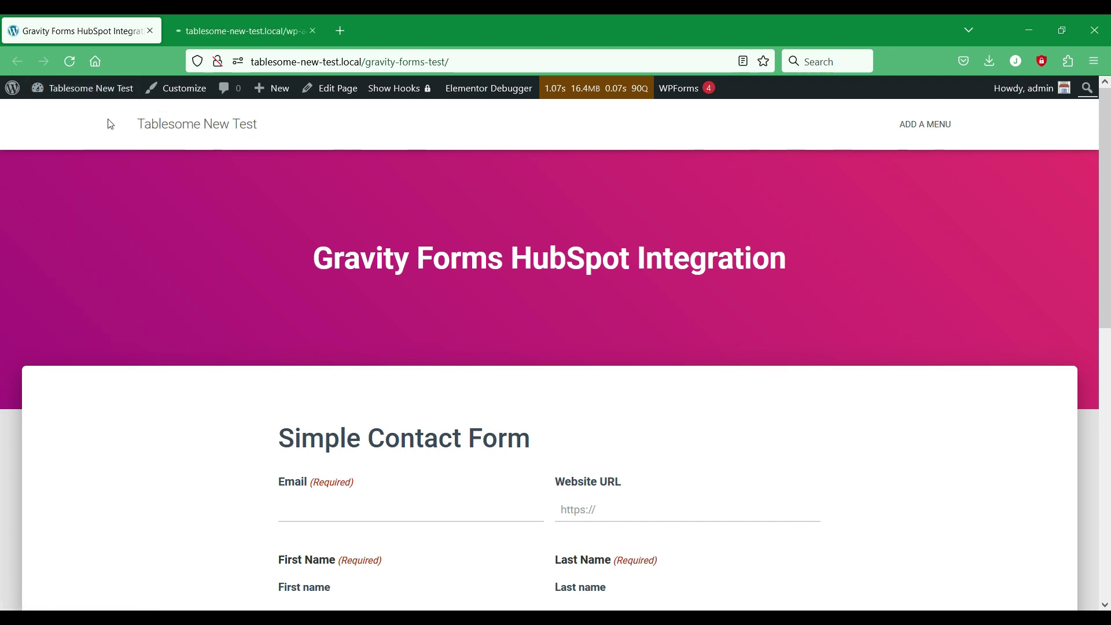
left_click(212, 26)
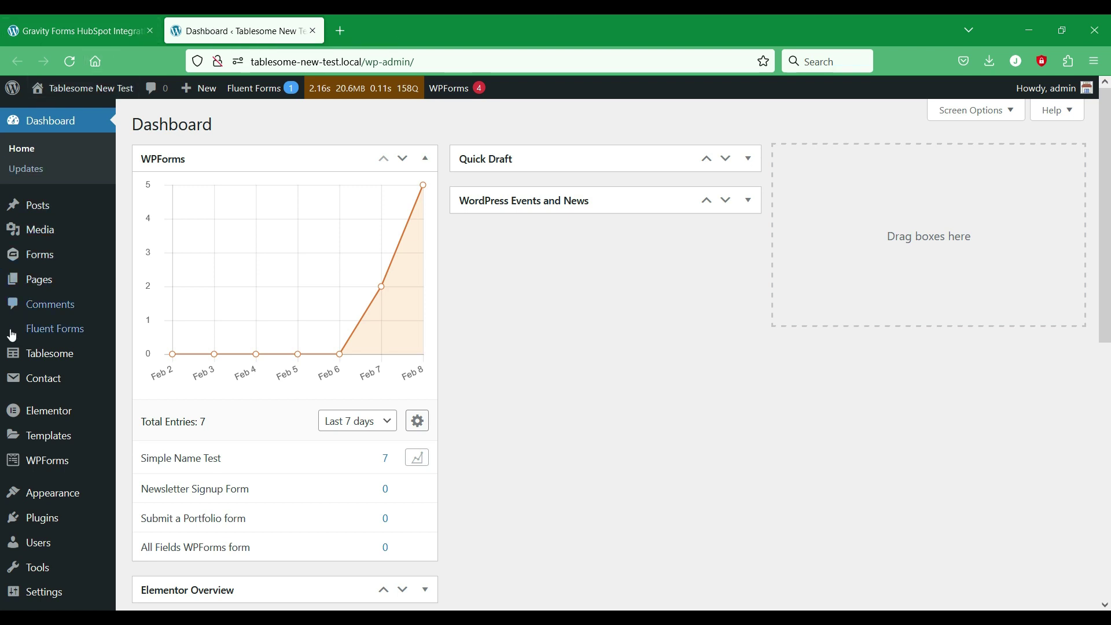
mouse_move(12, 358)
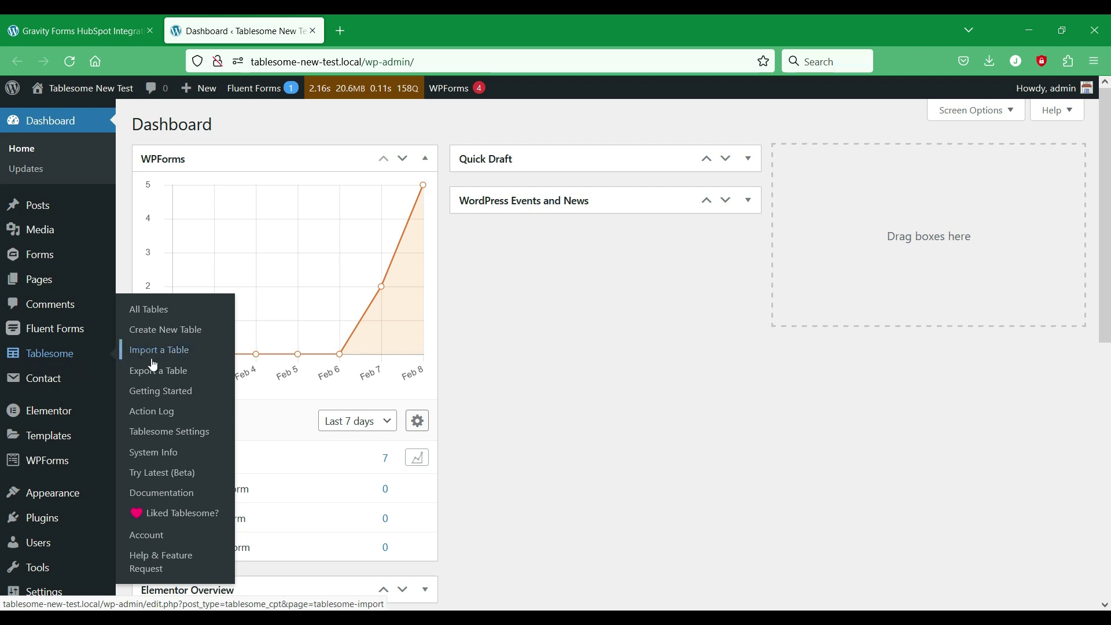
Step: Go to Tablesome Settings and open the Integrations > Hubspot panel
left_click(143, 436)
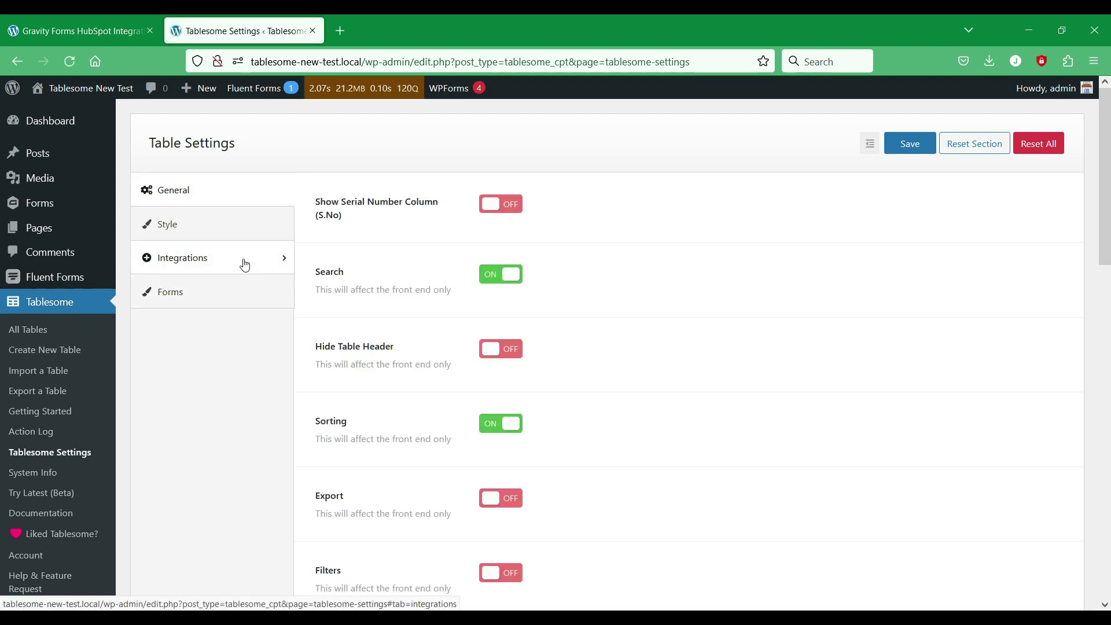
left_click(246, 265)
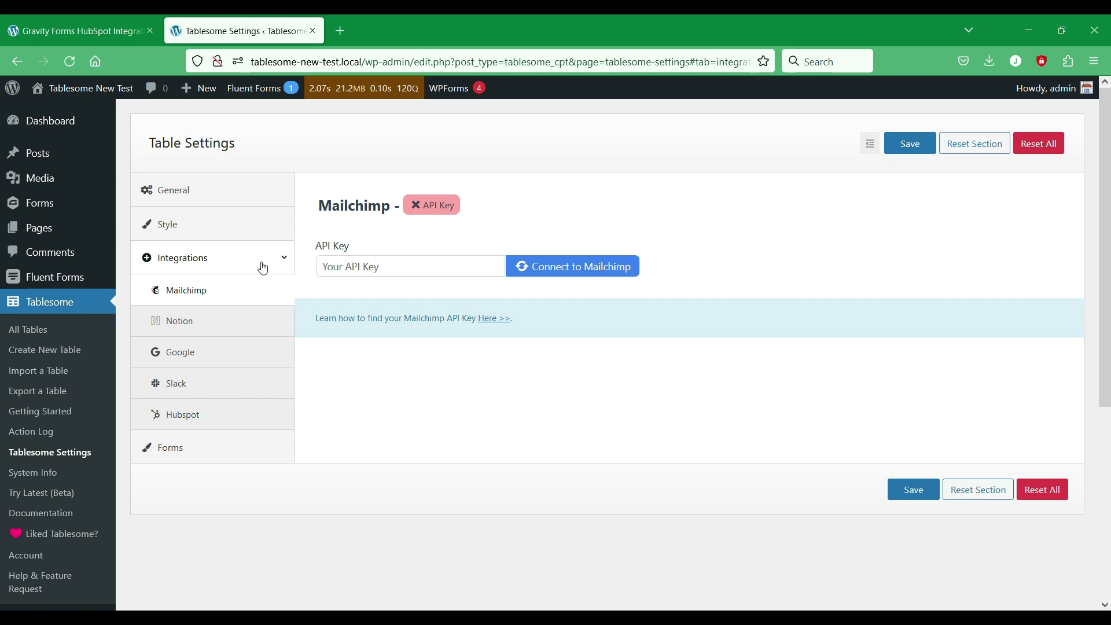
left_click(182, 415)
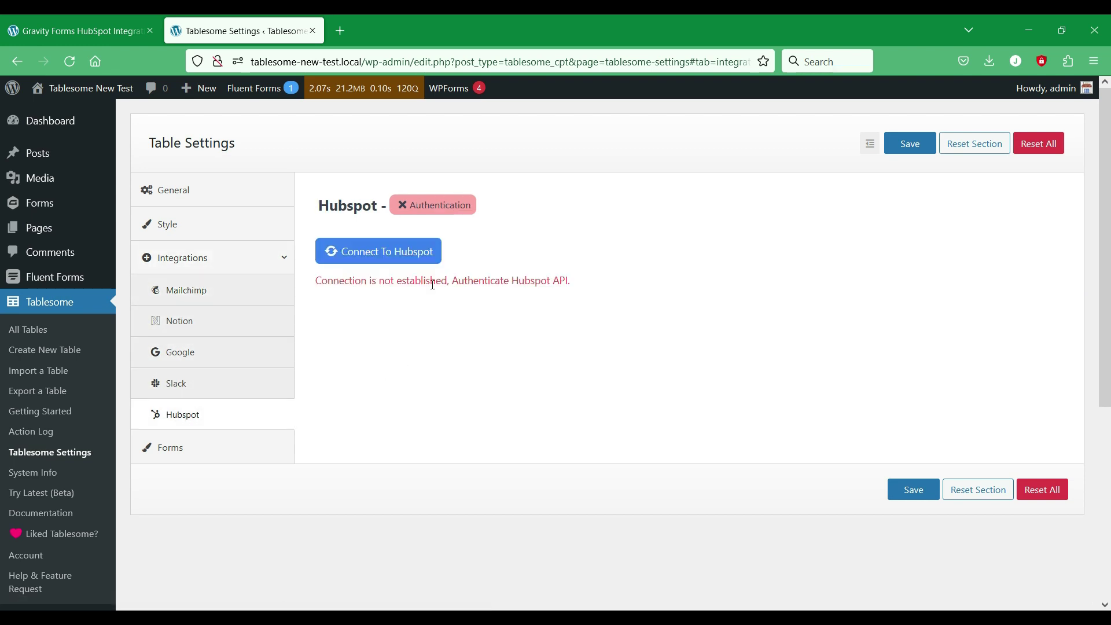
Step: Connect Tablesome to HubSpot by signing in with Google and choosing the HubSpot account
left_click(405, 257)
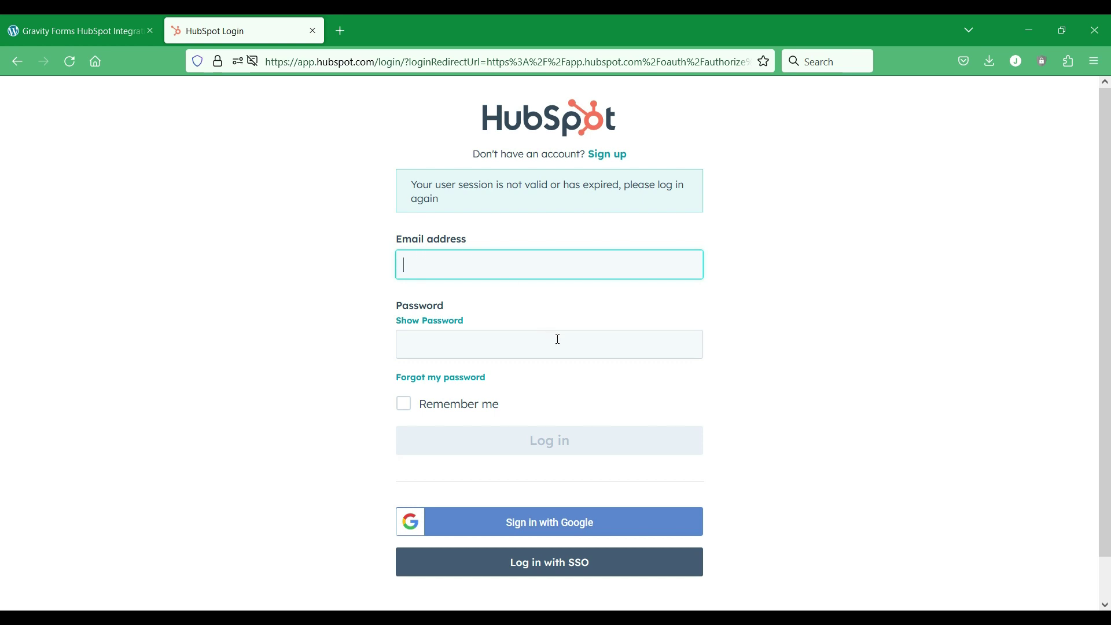
left_click(524, 534)
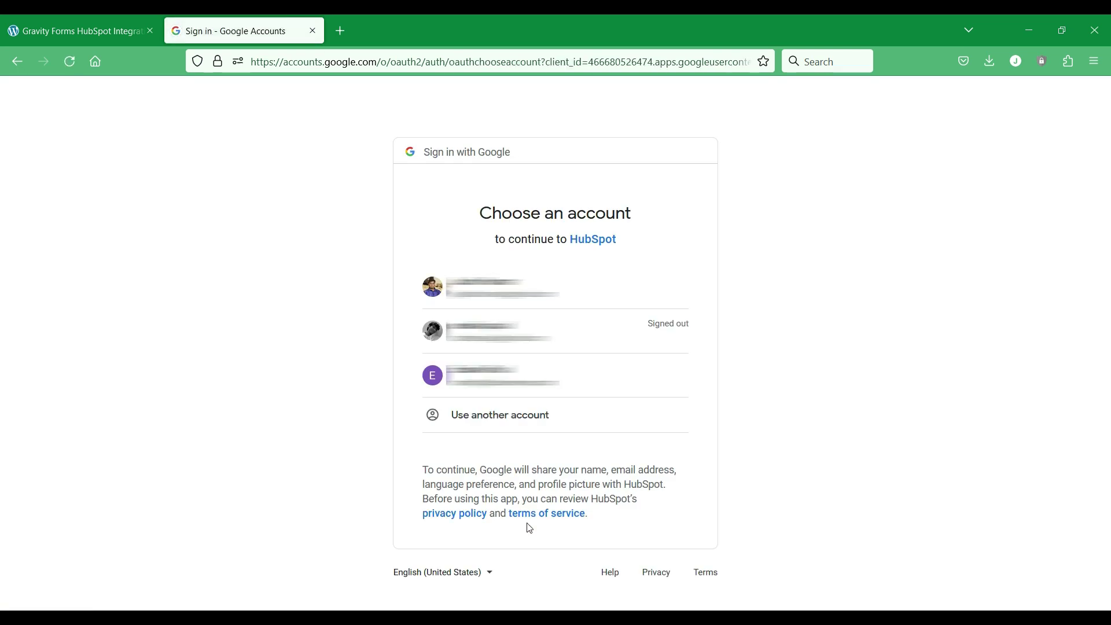
left_click(593, 289)
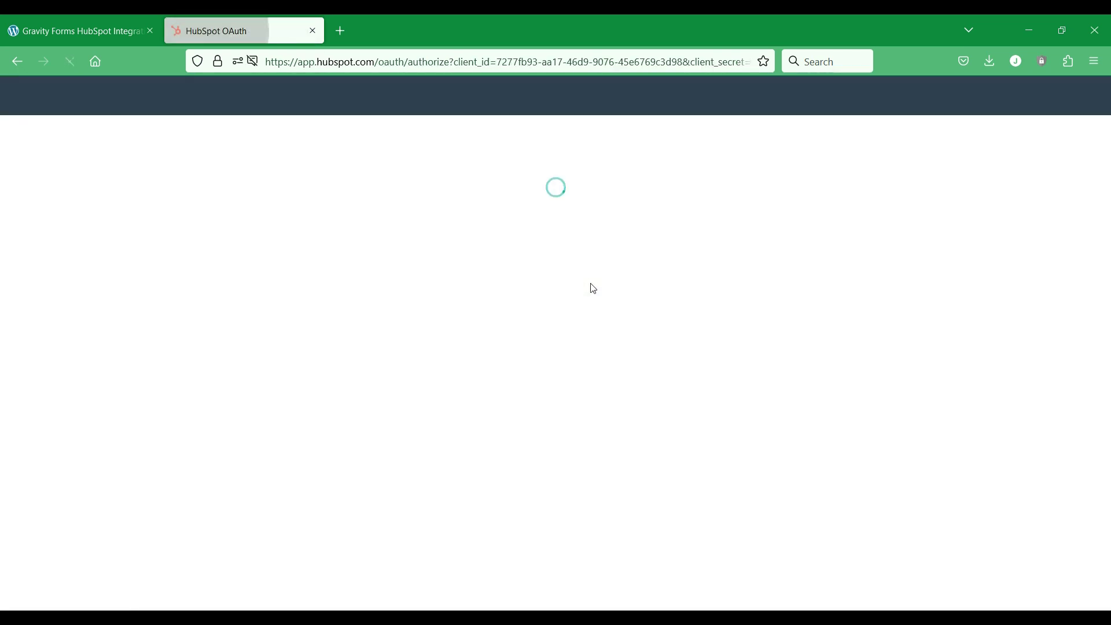
scroll(456, 247, "down", 1)
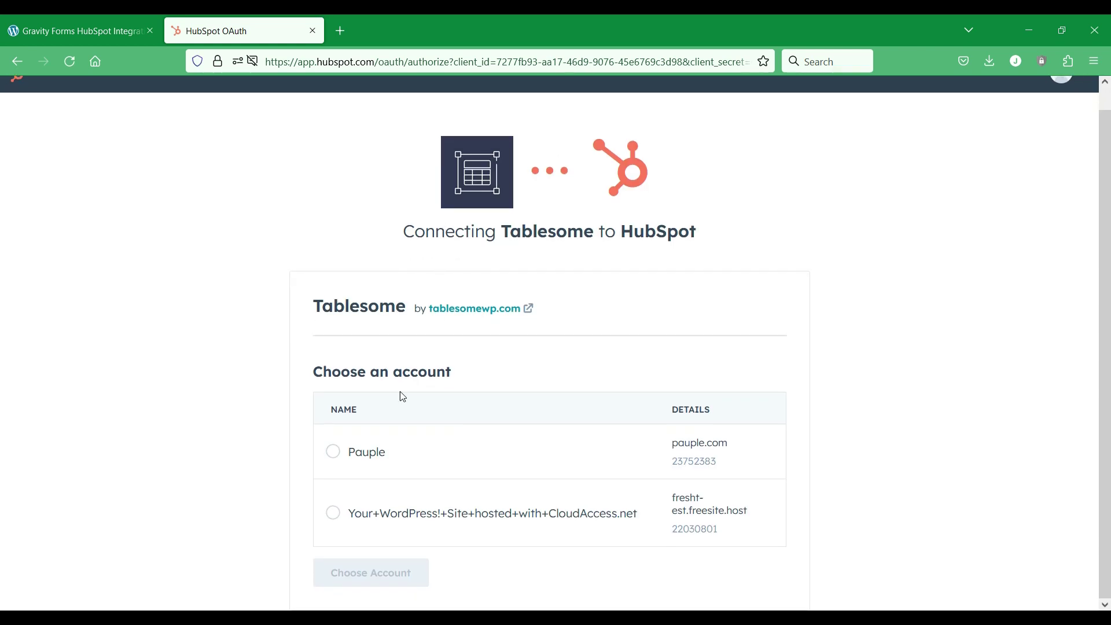
left_click(333, 452)
left_click(389, 576)
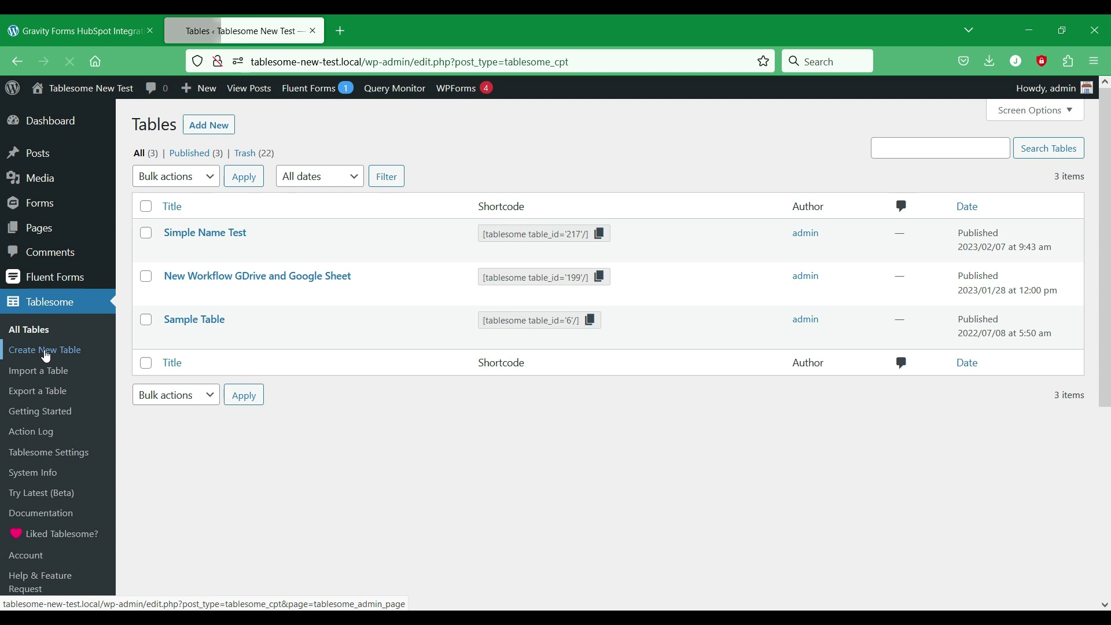
Step: Add a new table from Tablesome's All Tables list
left_click(251, 131)
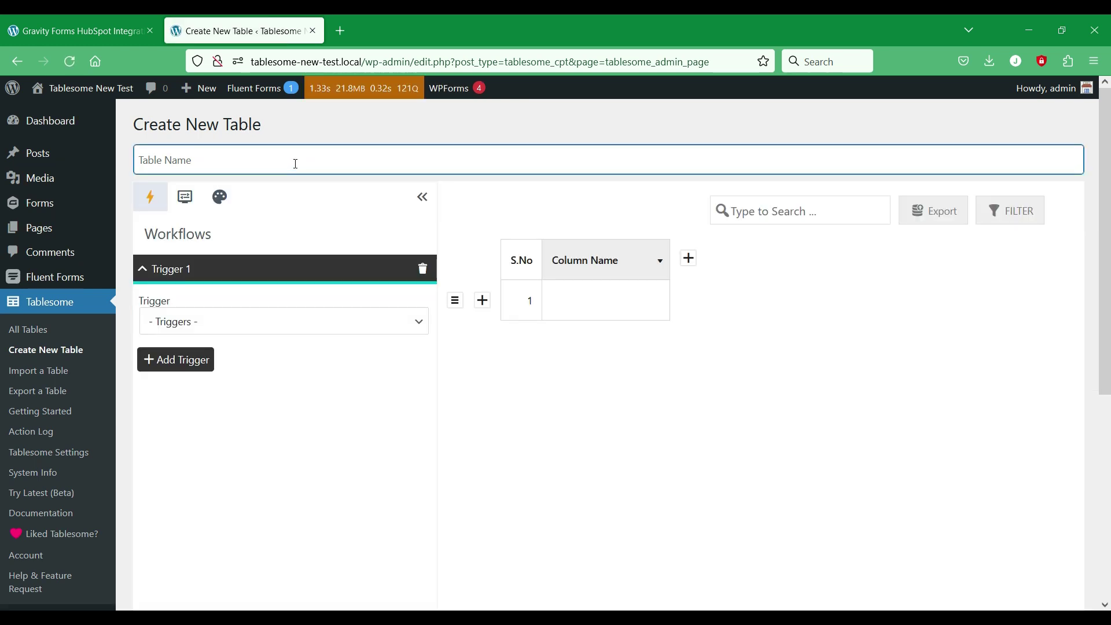
Step: Enter 'WordPress HubSpot Integration Workflow' as the table name and bring up Trigger 1's choices
type("WordPress HubSpot In")
type("tegration Workflow")
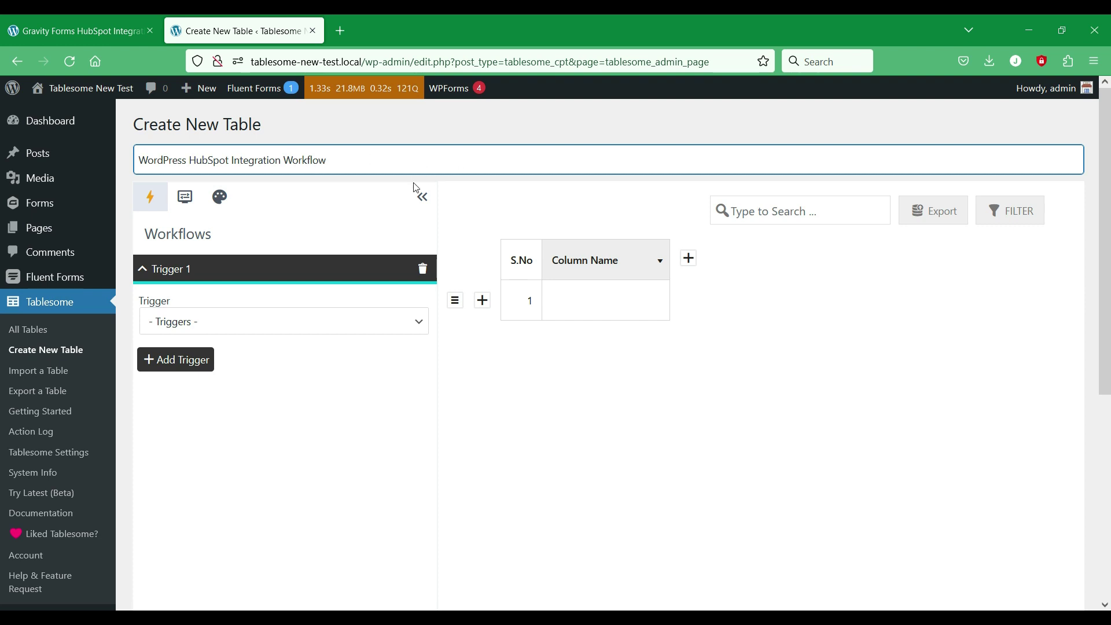
scroll(378, 270, "down", 1)
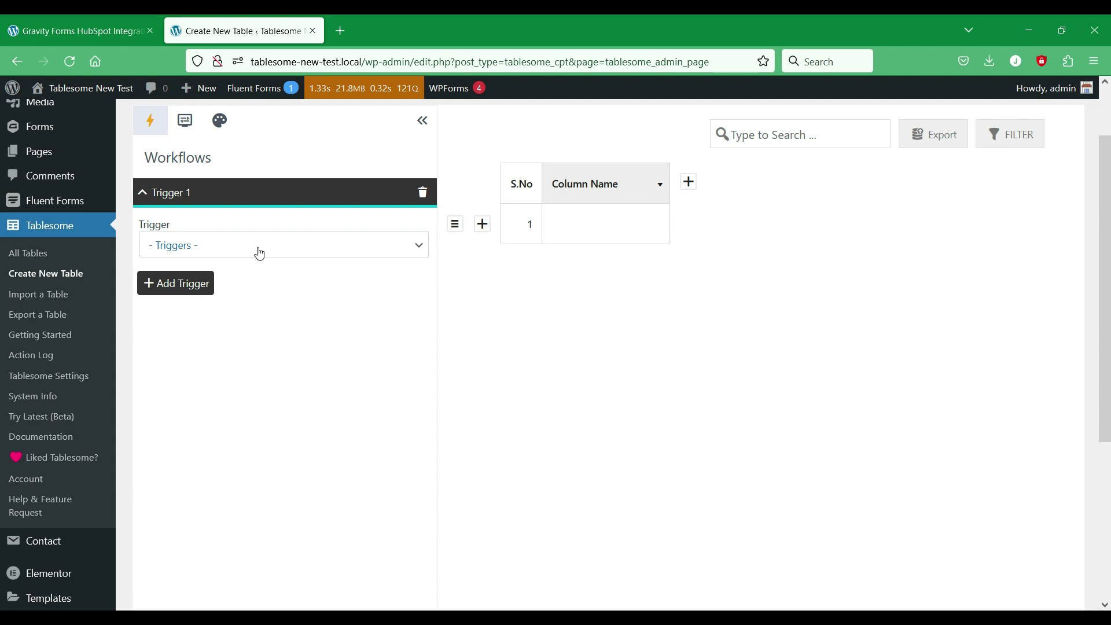
left_click(338, 255)
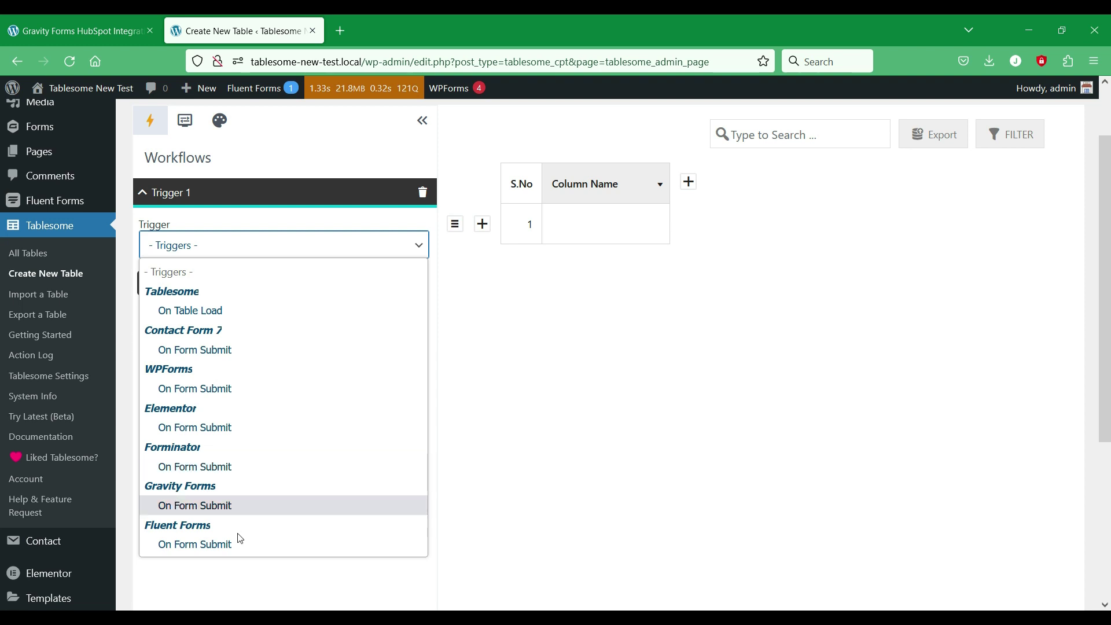
Step: Set Trigger 1 to fire on Gravity Forms submissions of the Simple Contact Form
left_click(259, 508)
scroll(311, 496, "up", 2)
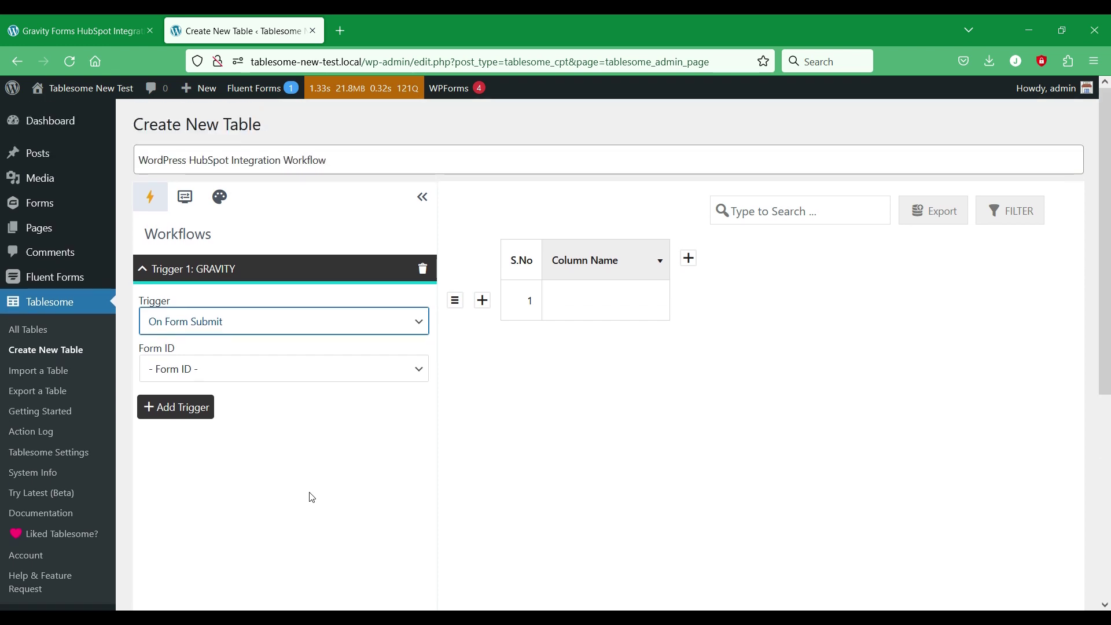
left_click(366, 373)
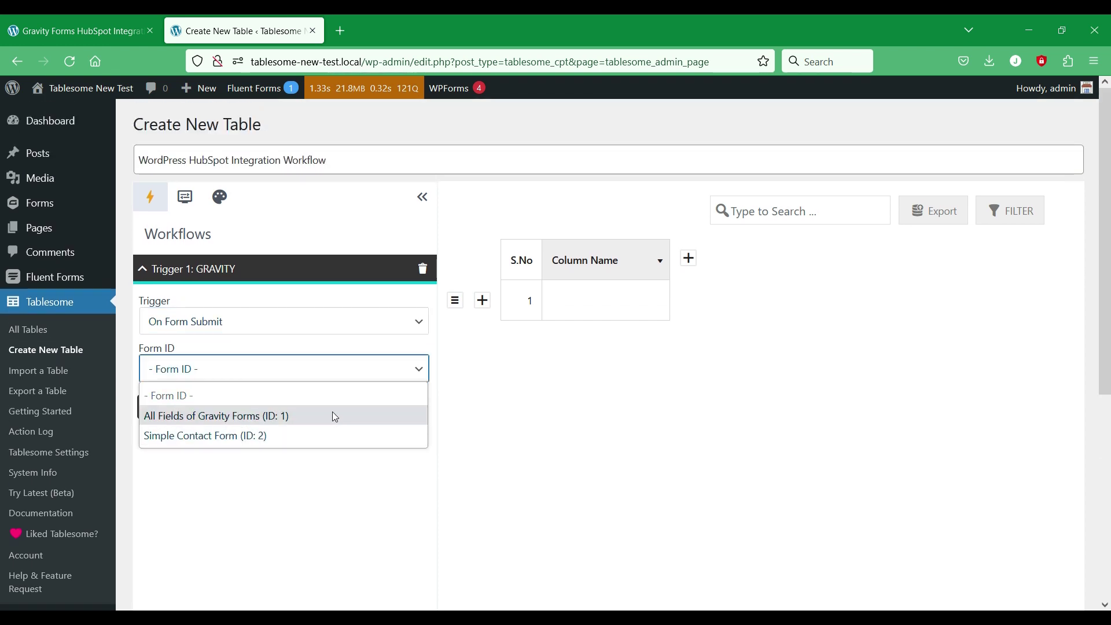
left_click(326, 435)
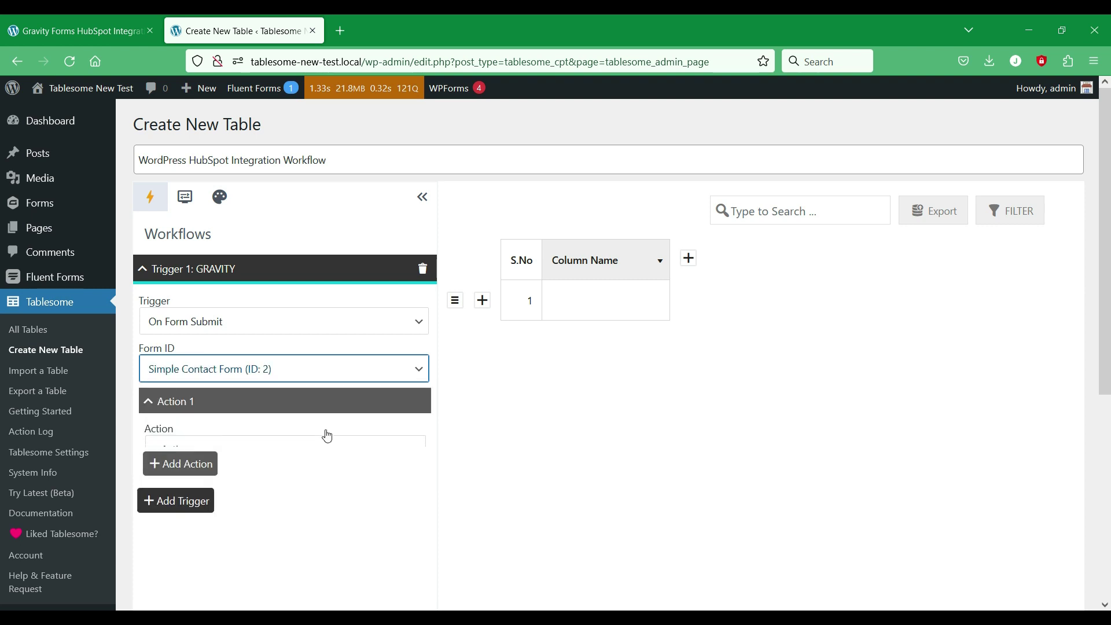
scroll(630, 356, "down", 2)
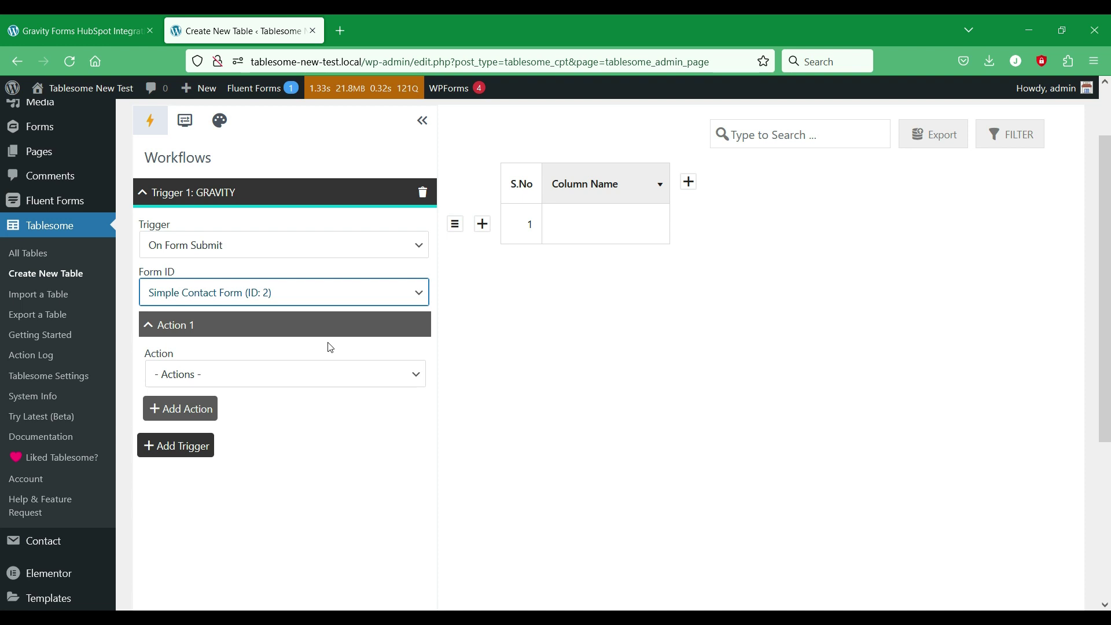
Step: Make the workflow action add a contact to HubSpot
left_click(341, 385)
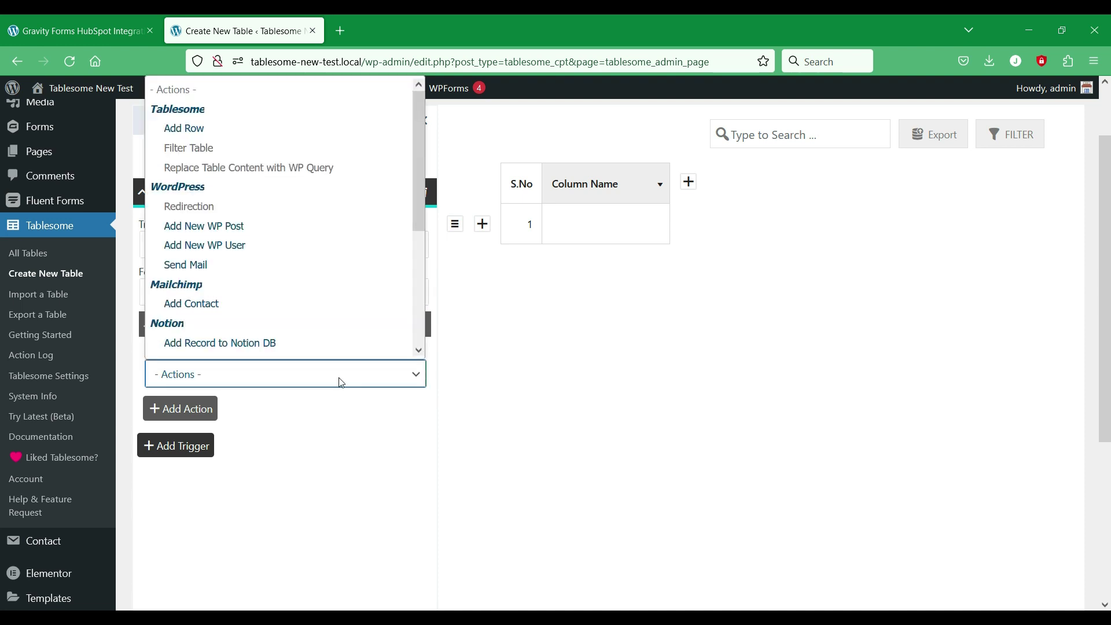
scroll(335, 243, "down", 3)
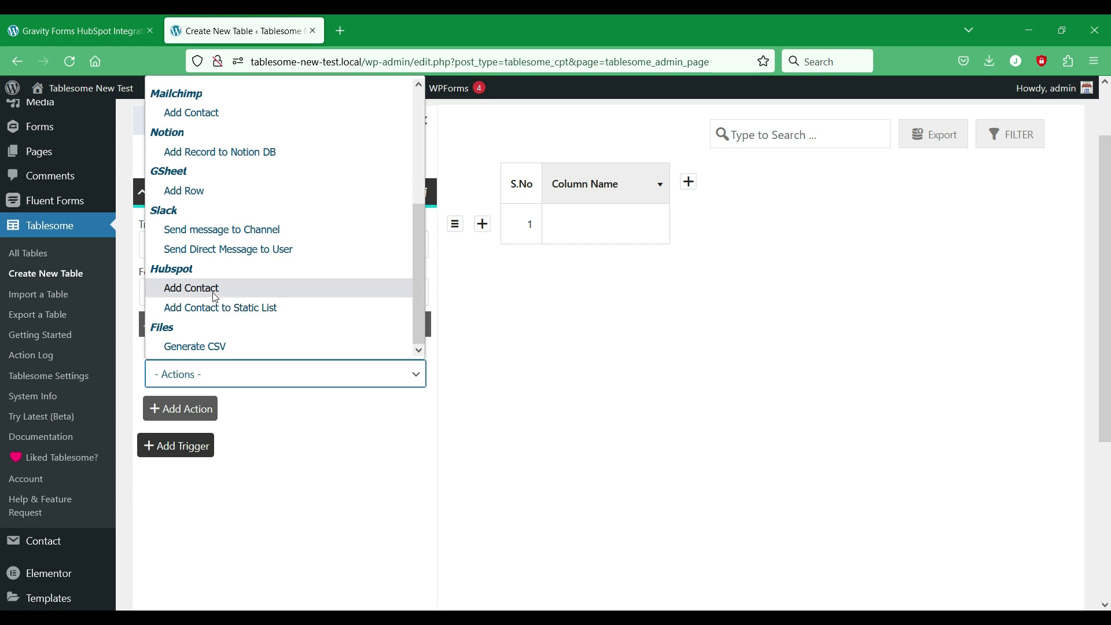
left_click(340, 293)
scroll(639, 296, "down", 3)
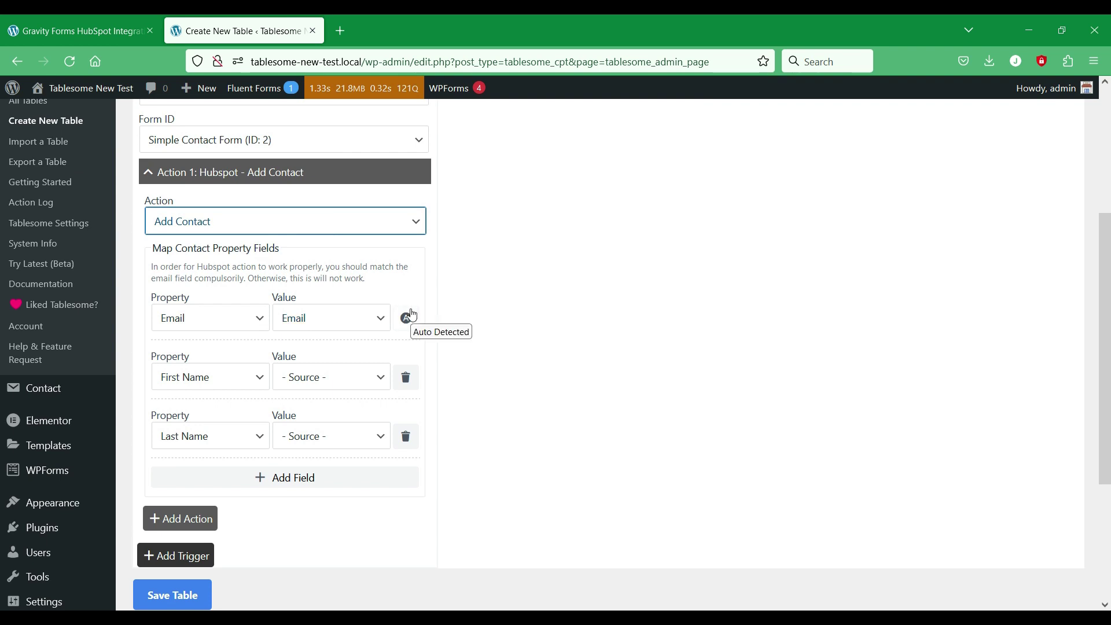
scroll(323, 265, "down", 3)
scroll(323, 260, "up", 2)
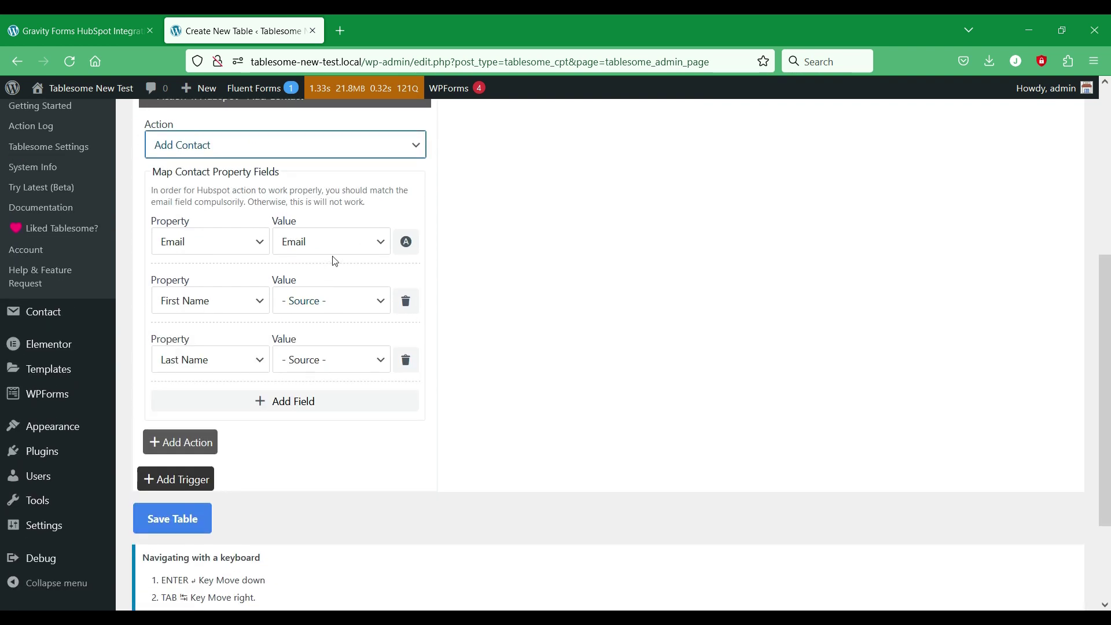
Step: Review the Simple Contact Form's fields, then return to the Create New Table tab
left_click(110, 26)
scroll(324, 214, "down", 5)
scroll(307, 218, "up", 3)
scroll(504, 408, "down", 1)
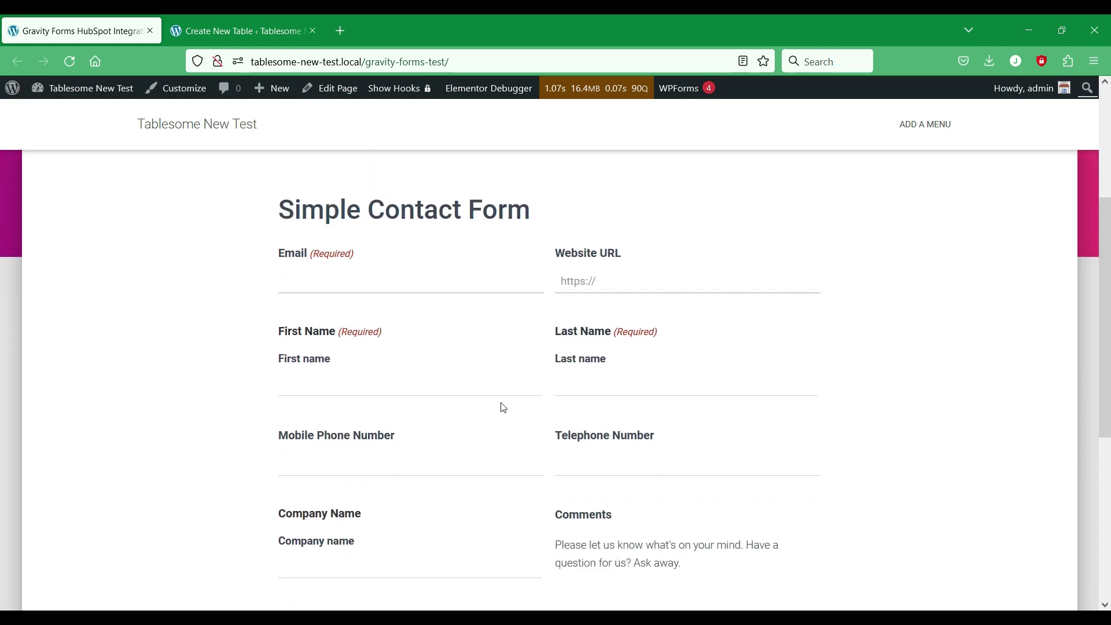
scroll(598, 520, "down", 2)
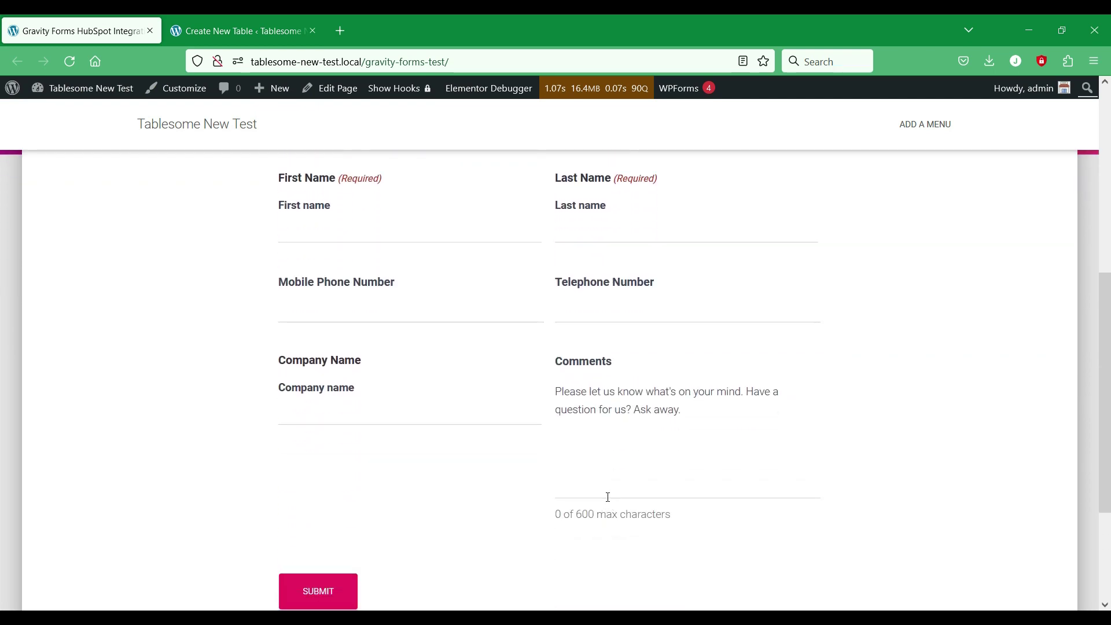
scroll(608, 497, "up", 2)
left_click(246, 17)
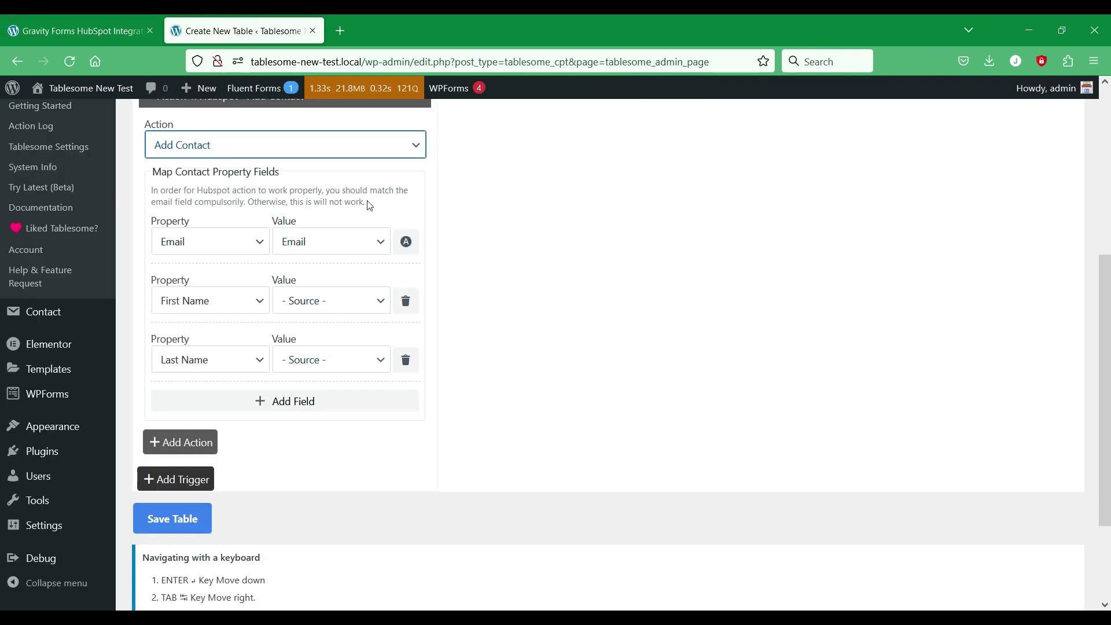
Step: Map the First Name and Last Name values from the form
left_click(364, 301)
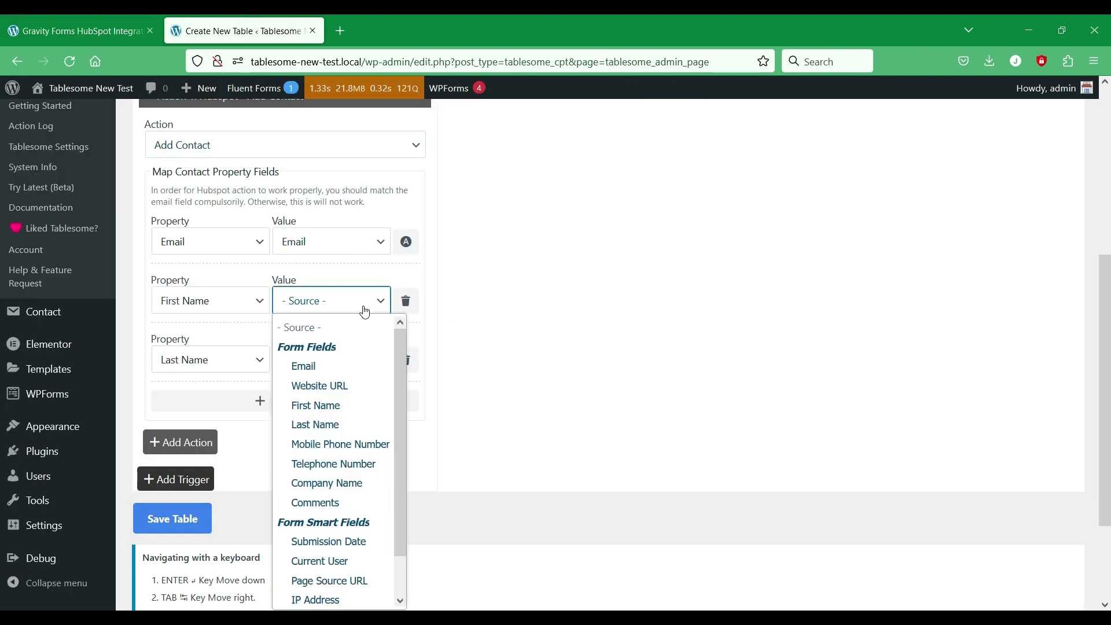
left_click(349, 404)
scroll(465, 276, "down", 2)
left_click(347, 283)
left_click(353, 408)
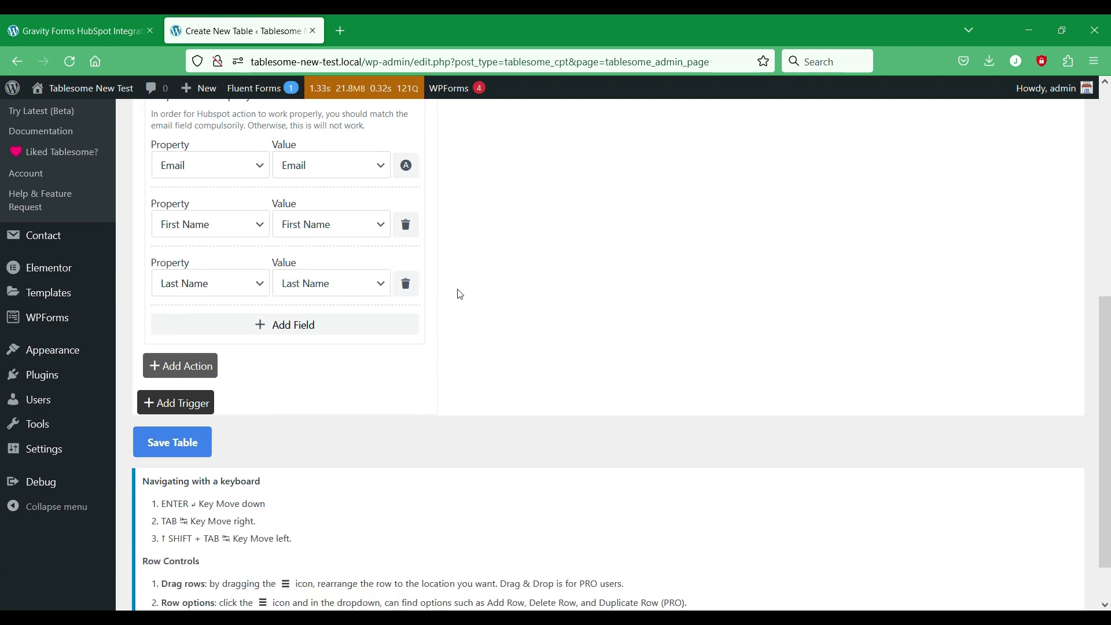
Step: Add five more property mapping rows
left_click(373, 330)
left_click(353, 386)
left_click(346, 441)
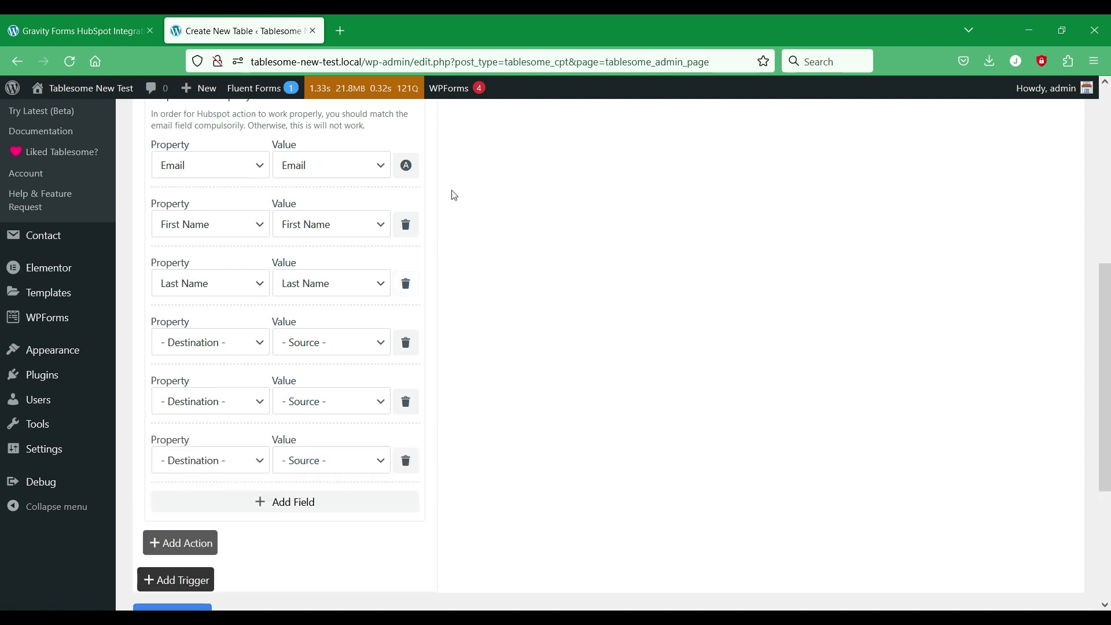
scroll(461, 185, "down", 1)
scroll(461, 185, "down", 3)
left_click(372, 347)
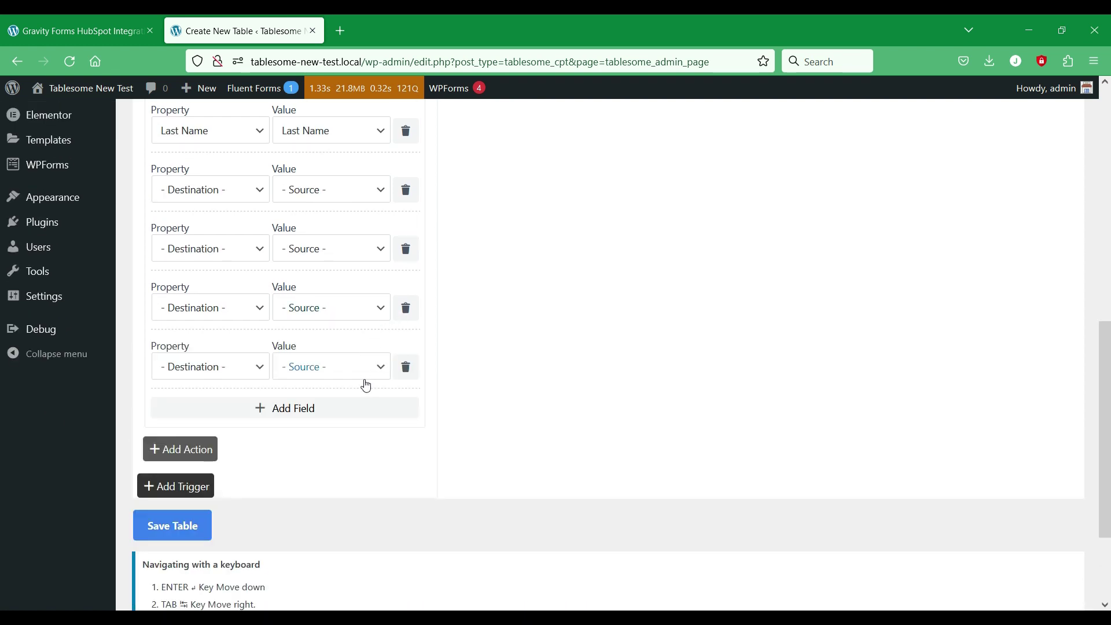
left_click(378, 399)
scroll(422, 336, "up", 4)
Step: Source the fourth to sixth rows from Website URL, Mobile Phone Number and Telephone Number
left_click(345, 352)
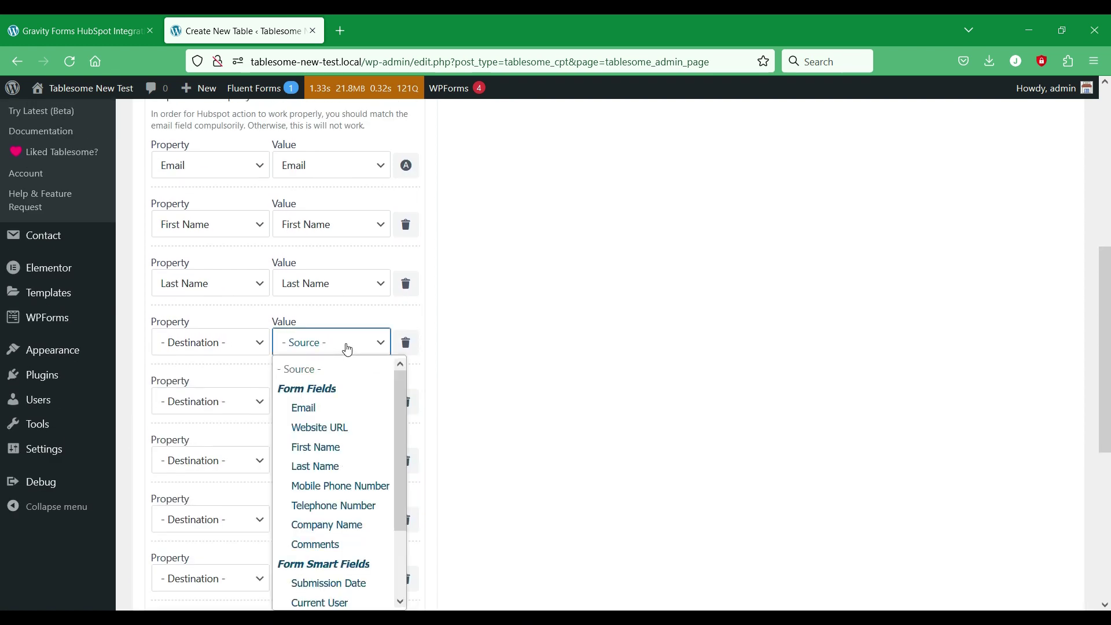
left_click(324, 428)
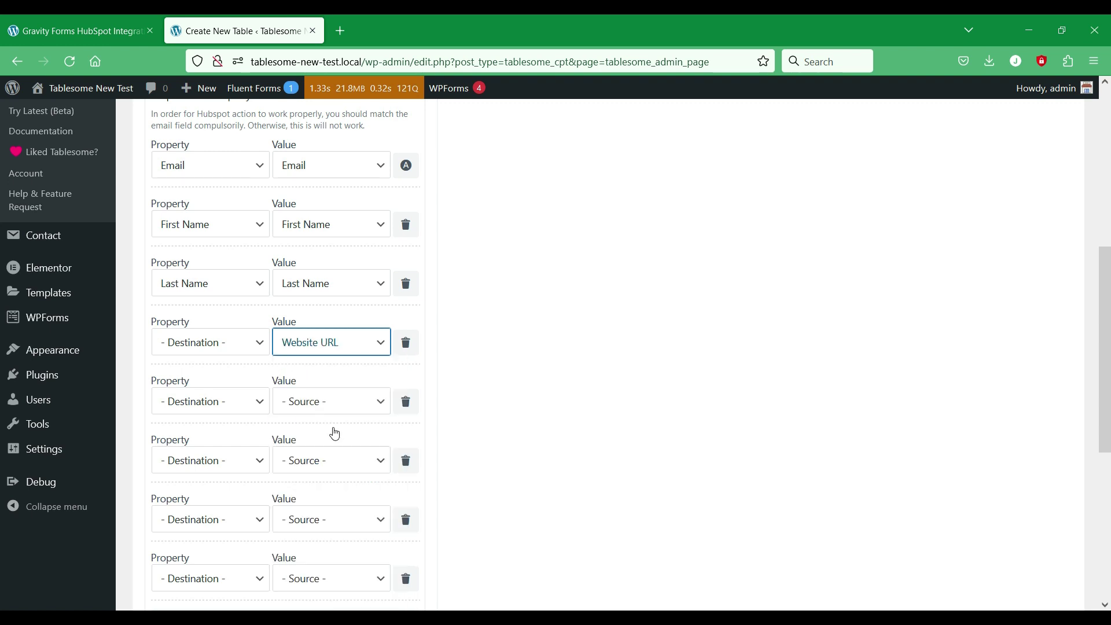
left_click(206, 342)
left_click(513, 389)
left_click(376, 404)
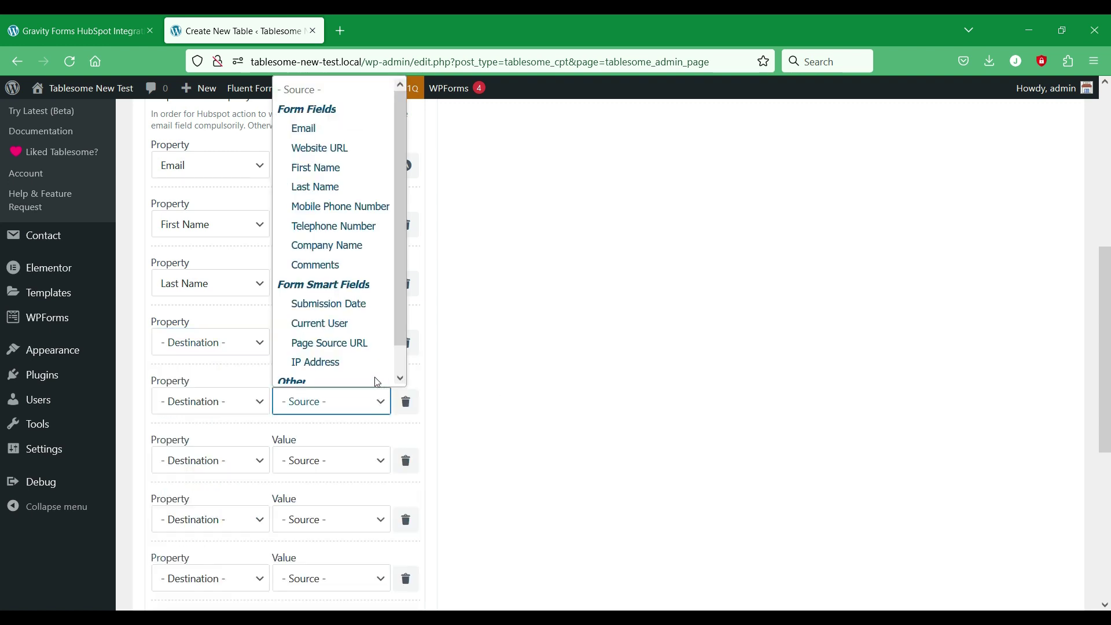
left_click(362, 206)
left_click(346, 465)
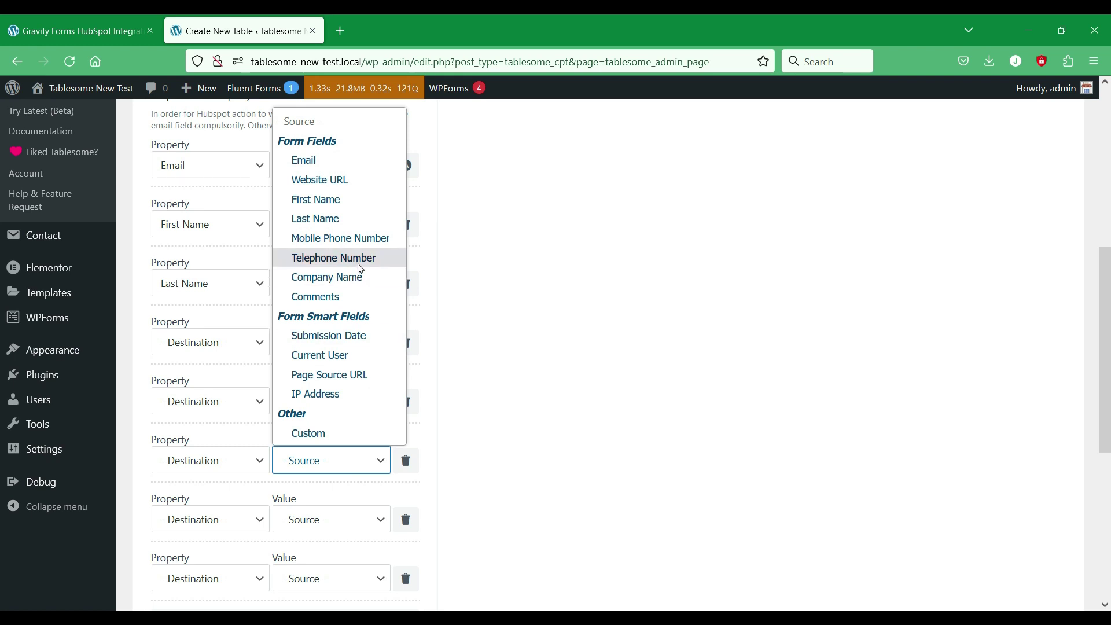
left_click(334, 258)
Step: Source the seventh and eighth rows from Company Name and Comments, leaving Email unchanged
scroll(519, 339, "down", 4)
left_click(335, 290)
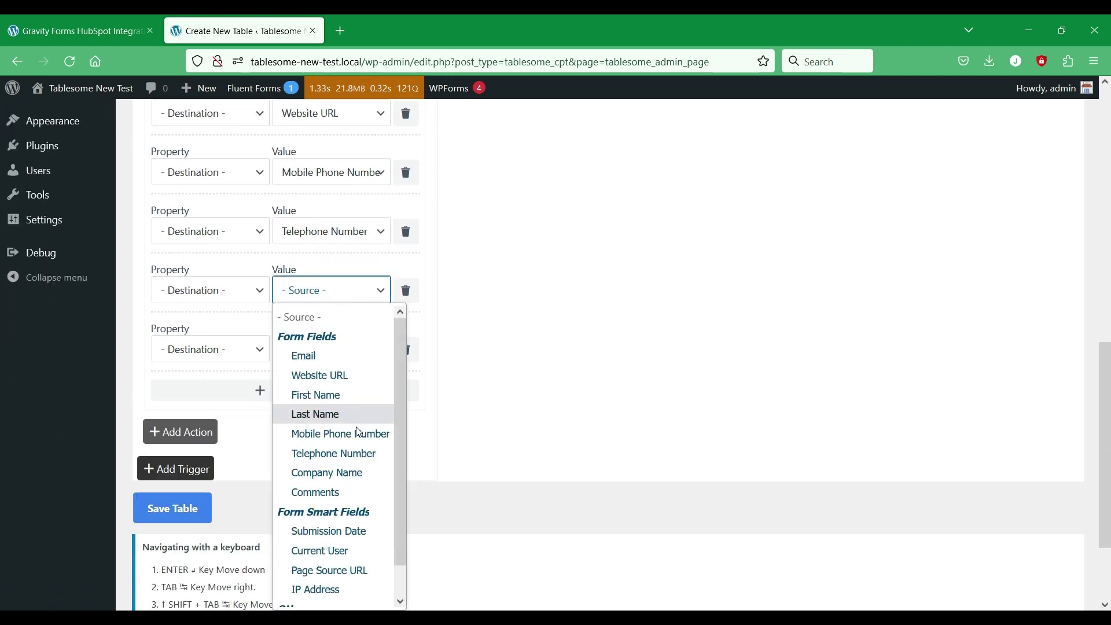
left_click(356, 473)
left_click(368, 349)
left_click(368, 263)
scroll(516, 263, "up", 7)
left_click(228, 325)
left_click(228, 324)
scroll(315, 370, "down", 3)
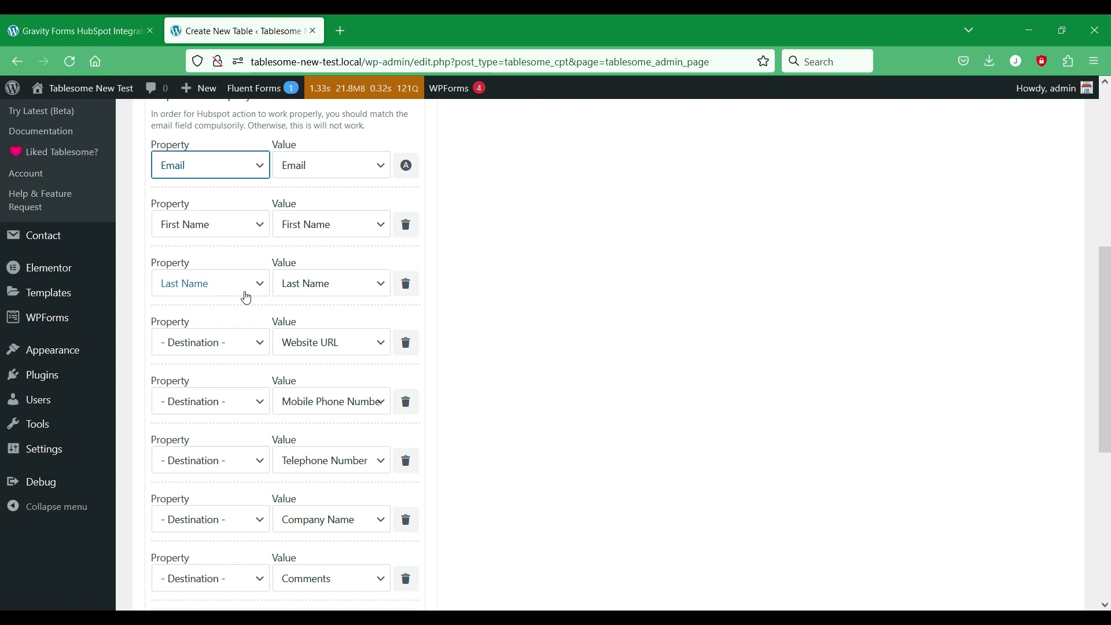
Step: Map the Website URL field to HubSpot's Website URL property
left_click(244, 345)
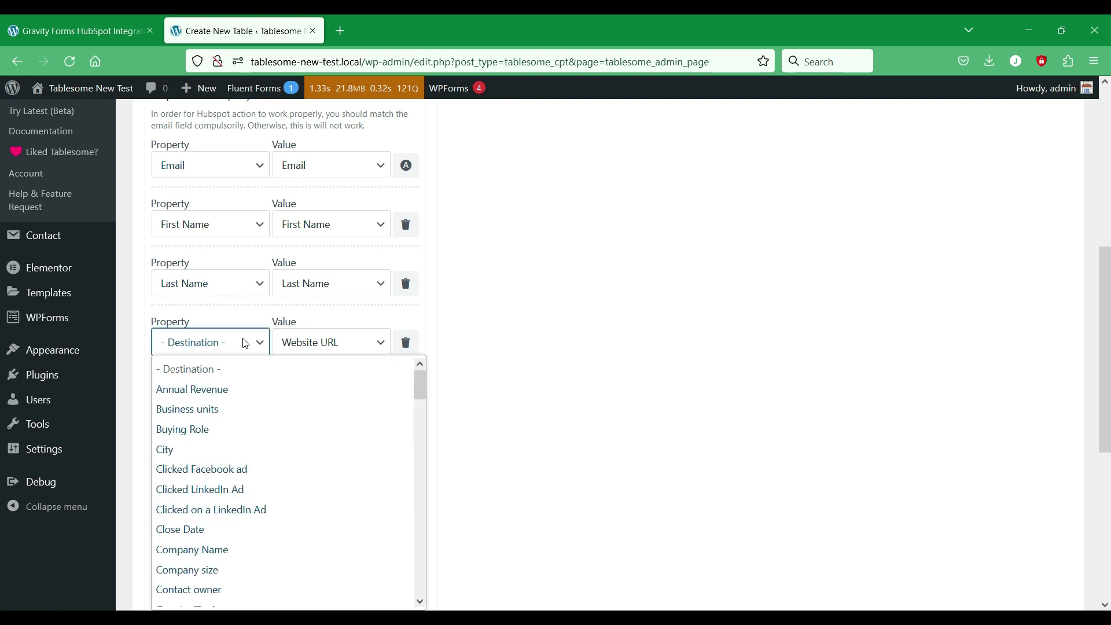
scroll(301, 399, "down", 5)
scroll(301, 399, "down", 6)
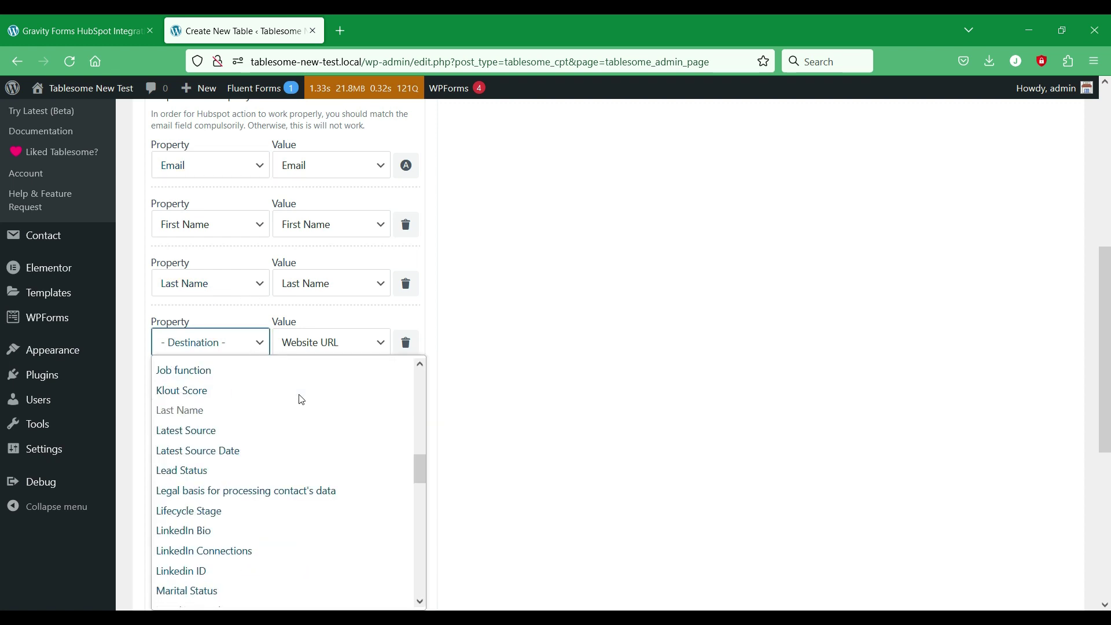
scroll(364, 375, "up", 1)
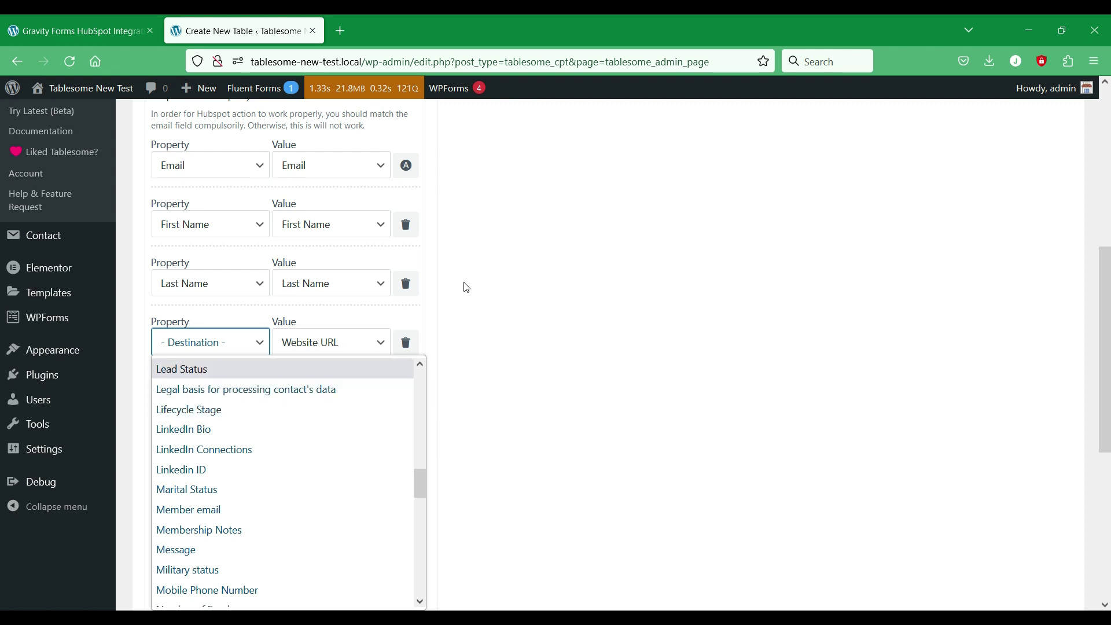
scroll(1, 457, "down", 8)
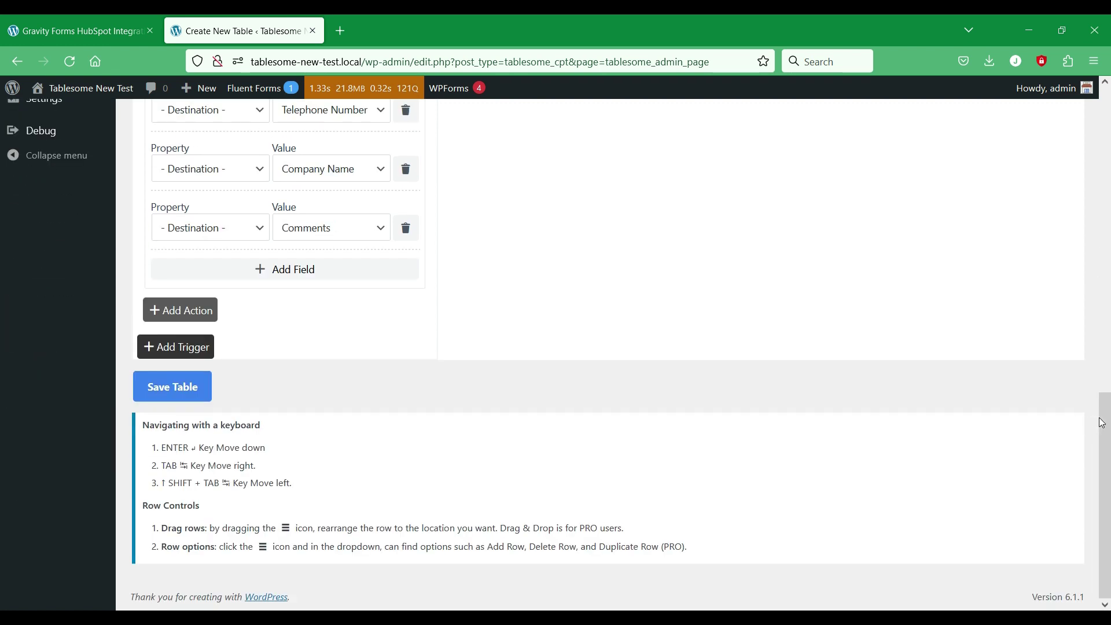
scroll(2, 382, "up", 2)
scroll(1, 382, "up", 3)
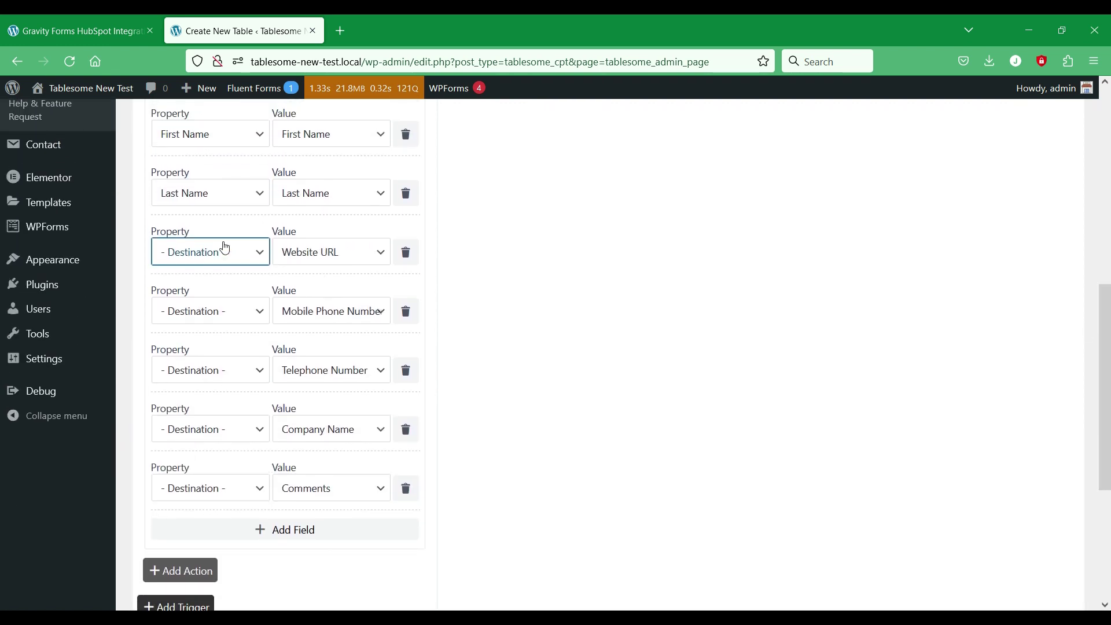
left_click(225, 248)
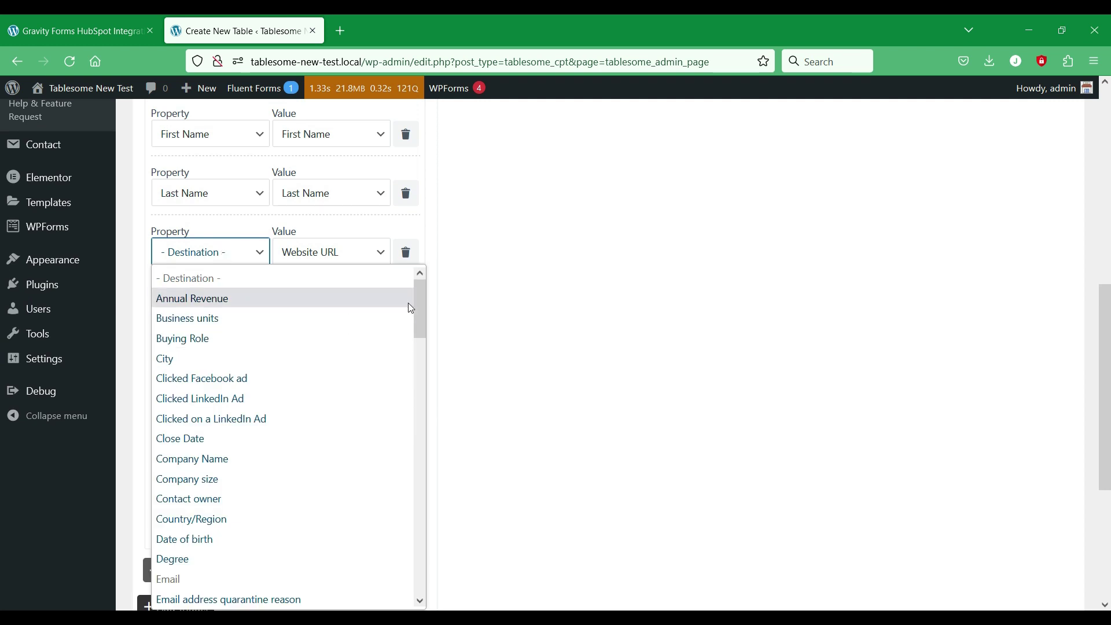
left_click_drag(418, 304, 430, 569)
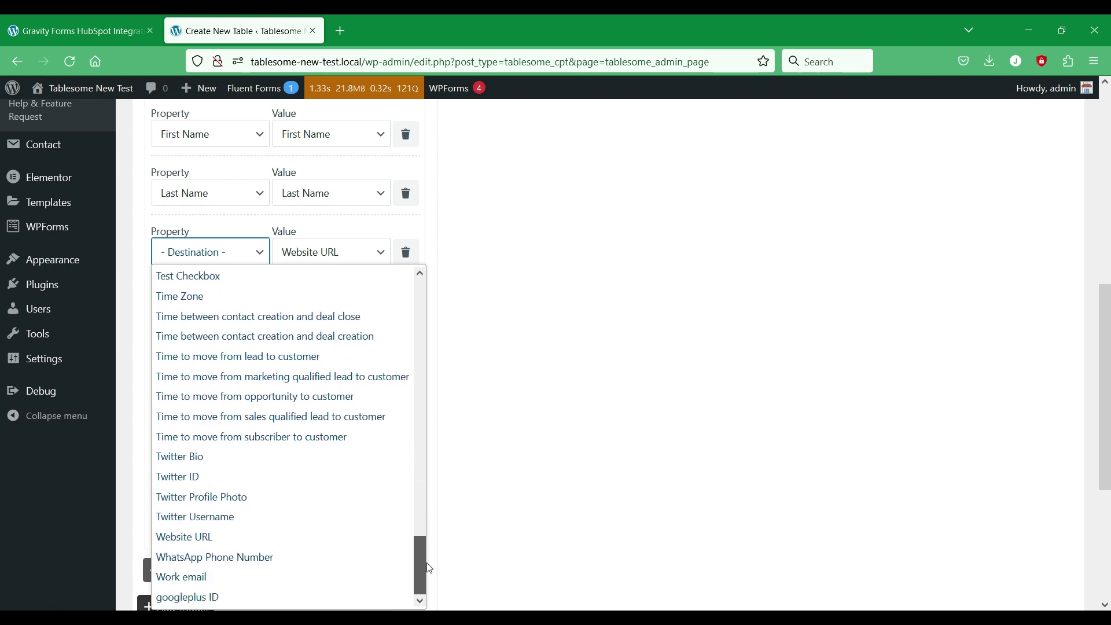
scroll(211, 469, "up", 18)
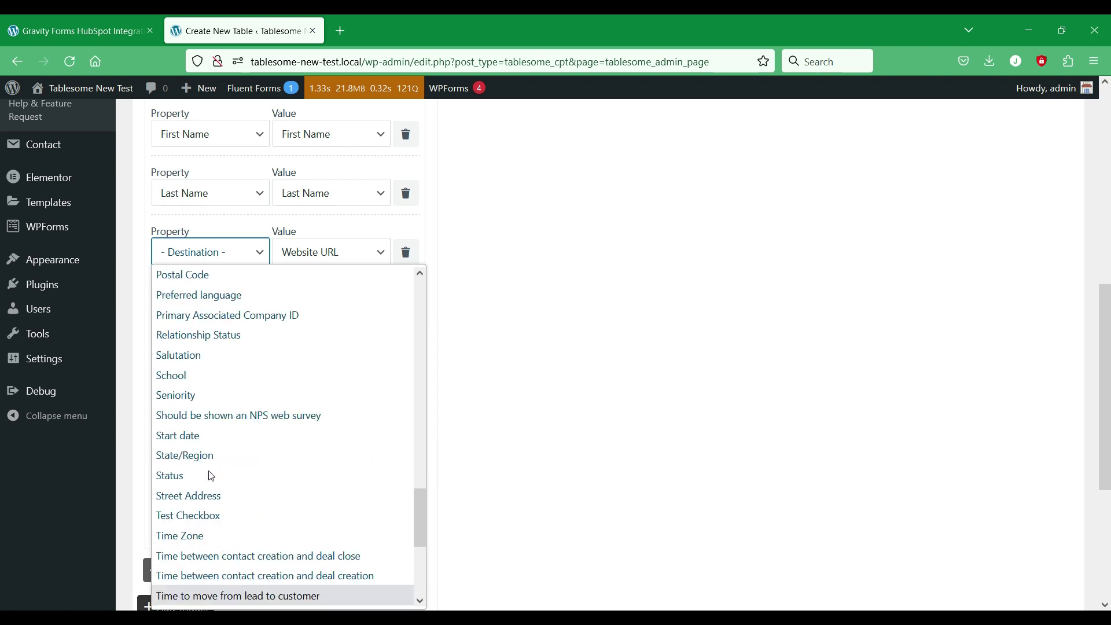
scroll(218, 470, "up", 5)
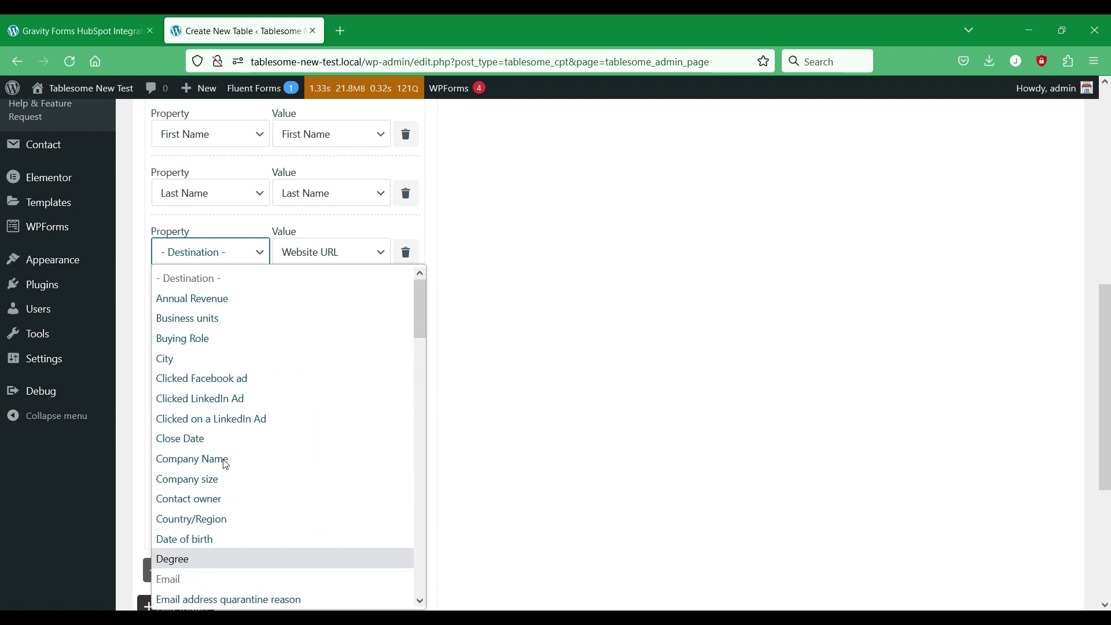
left_click(459, 237)
left_click(229, 243)
scroll(218, 359, "down", 15)
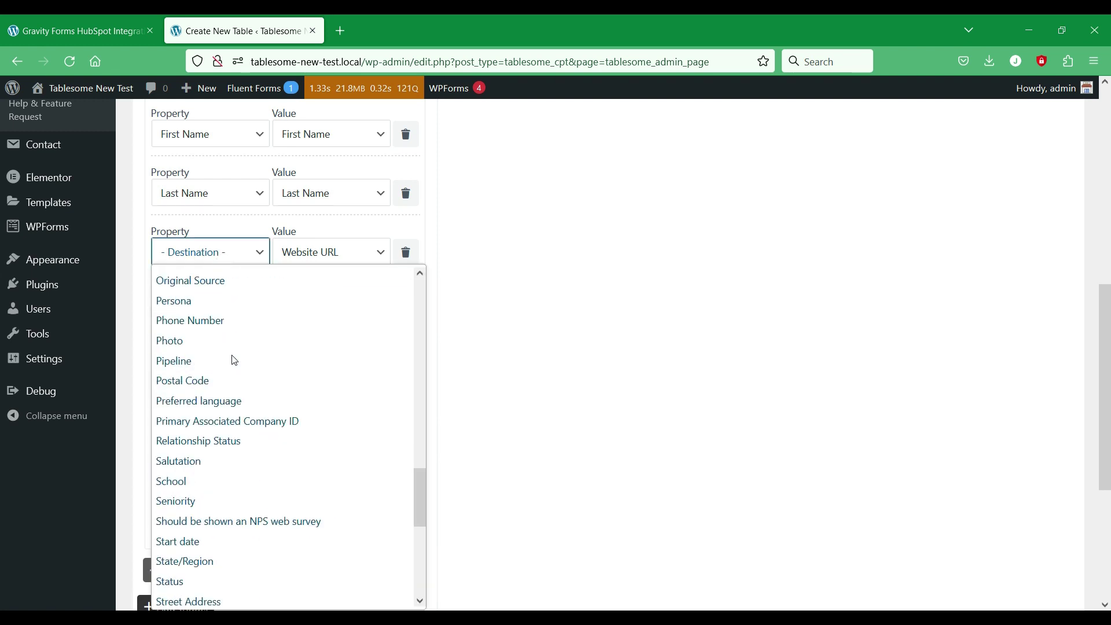
scroll(232, 360, "up", 5)
scroll(233, 370, "down", 12)
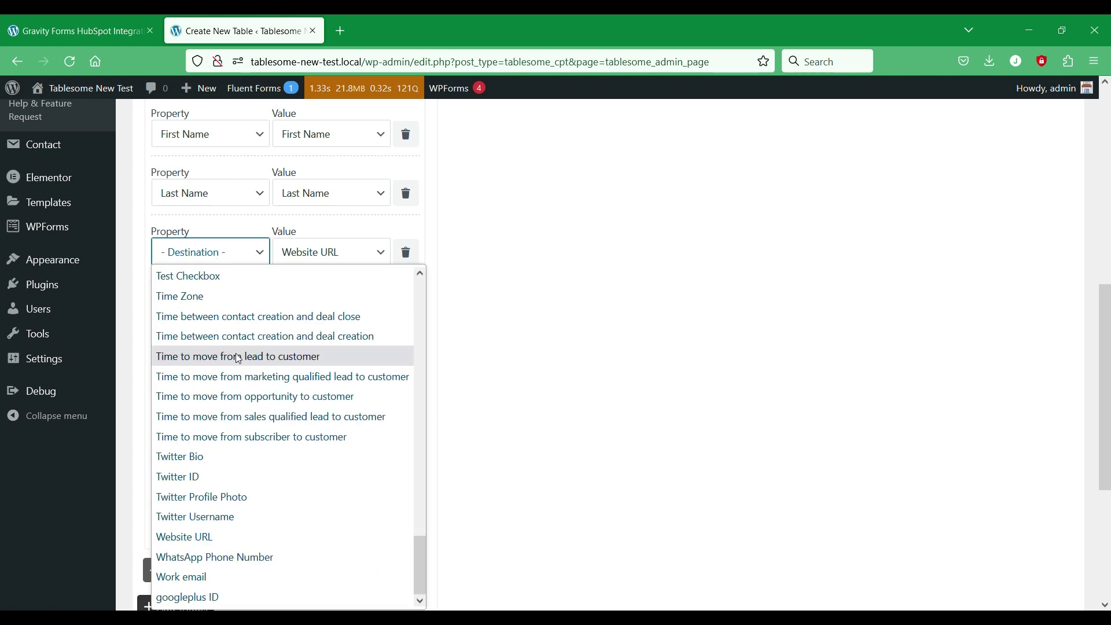
left_click(242, 536)
Step: Map the mobile number to Mobile Phone Number and the telephone to Phone Number
left_click(218, 315)
scroll(327, 417, "down", 4)
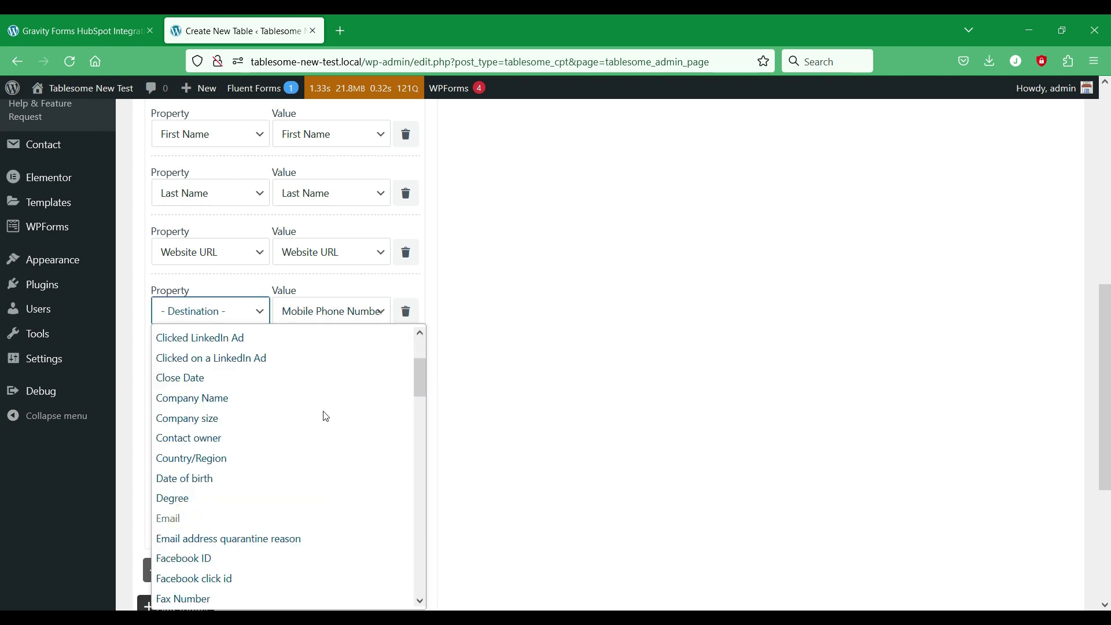
scroll(326, 416, "down", 5)
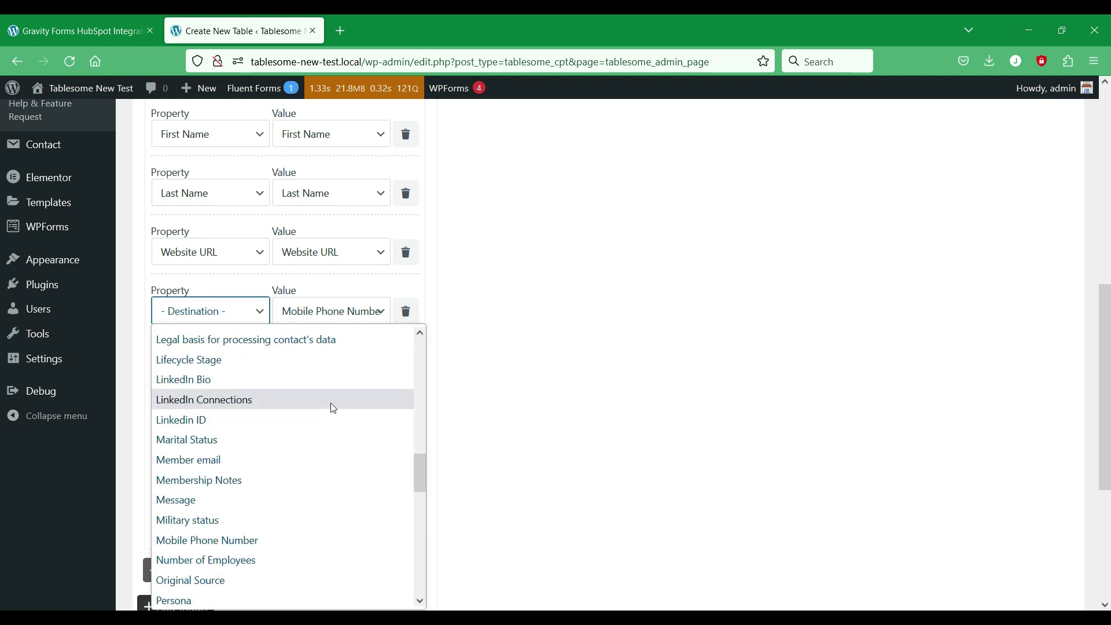
left_click(258, 540)
left_click(235, 372)
scroll(292, 280, "down", 15)
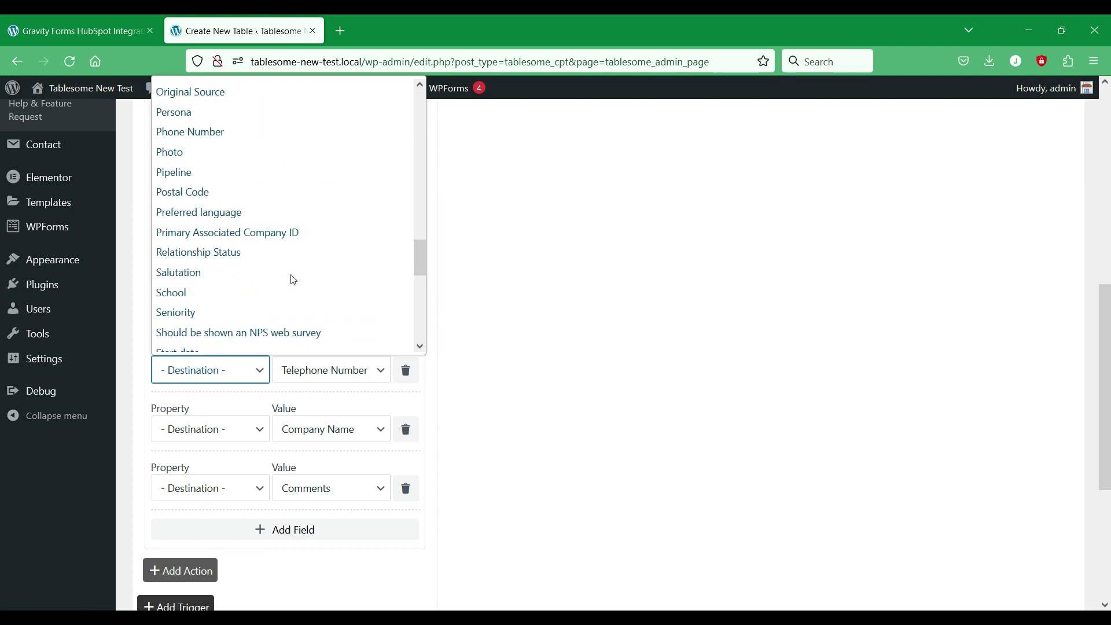
left_click(263, 134)
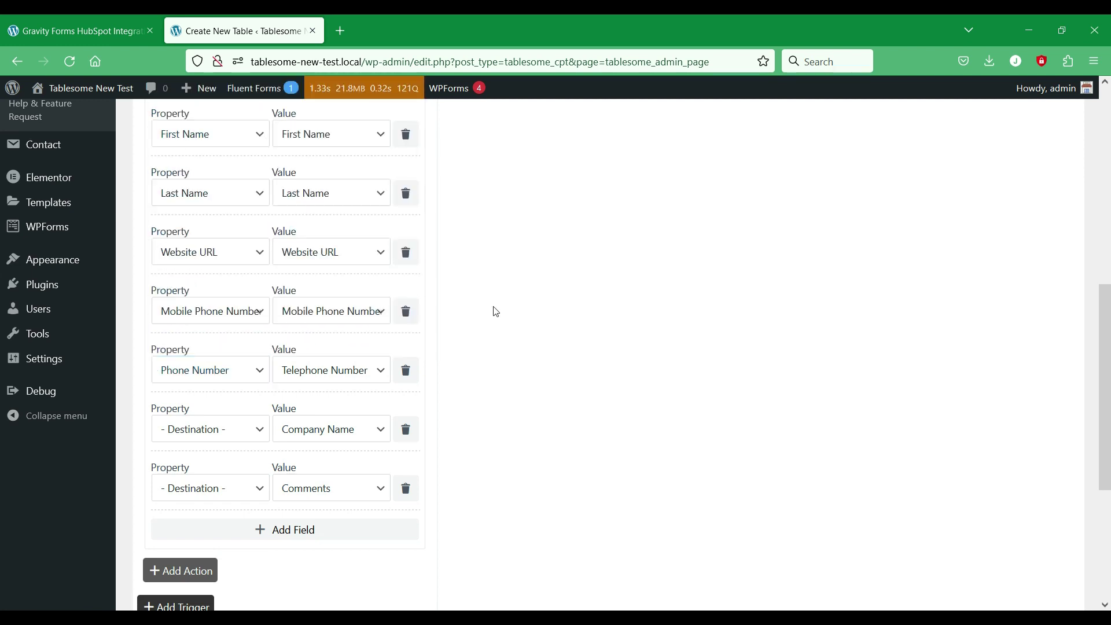
Step: Map Company Name to HubSpot's Company Name, and add Message mapped to Comments
scroll(210, 370, "down", 1)
left_click(210, 358)
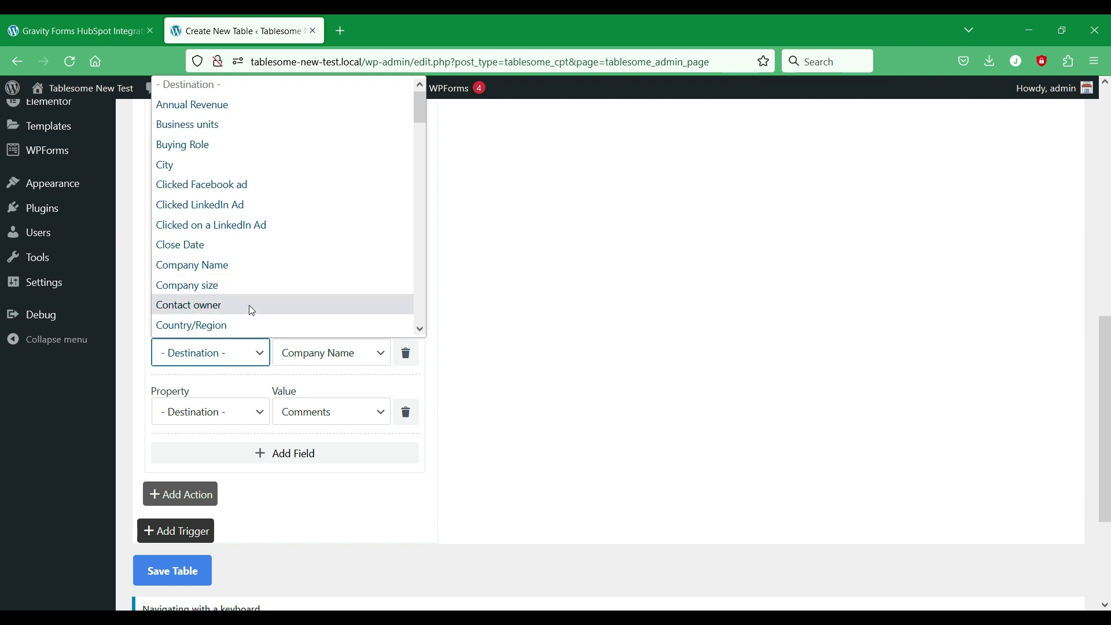
left_click(264, 272)
left_click(231, 413)
scroll(301, 260, "down", 10)
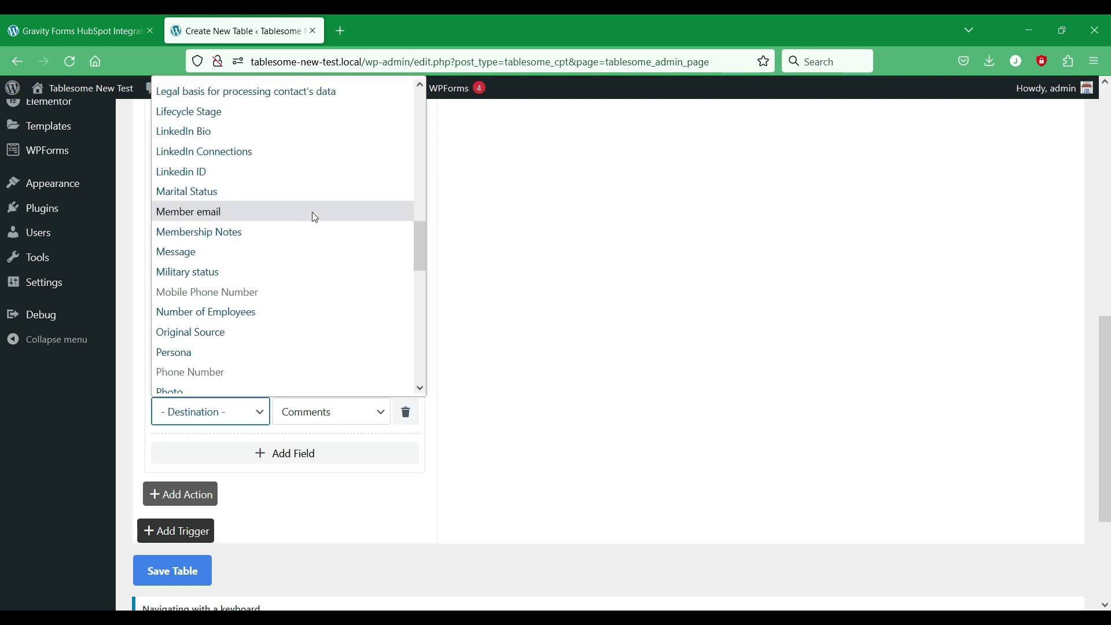
left_click(292, 251)
scroll(602, 341, "up", 1)
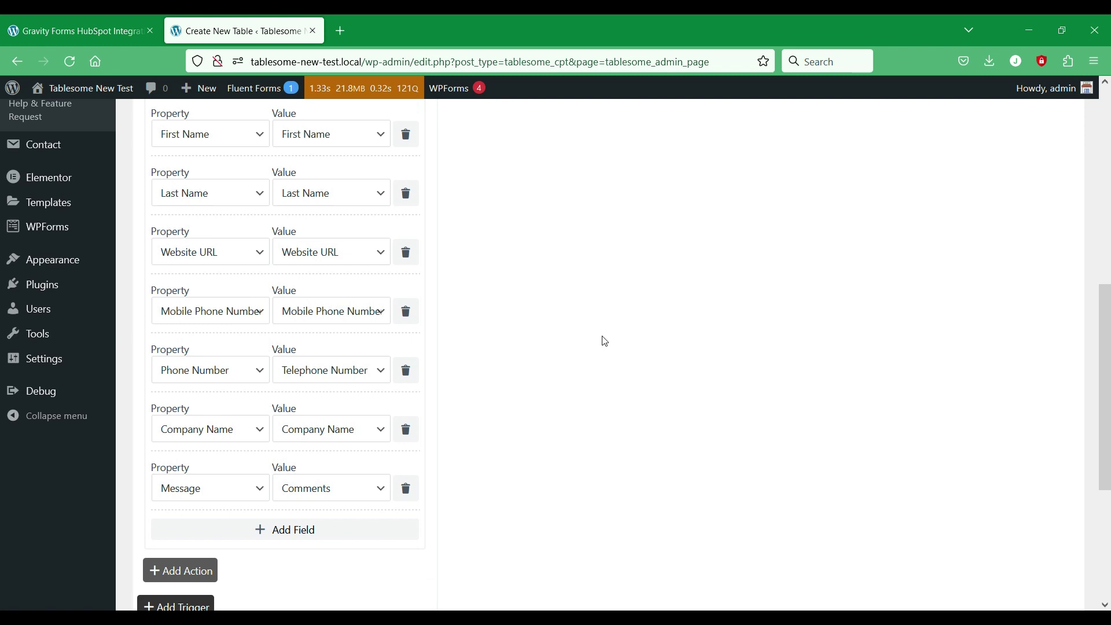
Step: Add a new mapping row targeting HubSpot's Lead Status with the custom value New
left_click(347, 533)
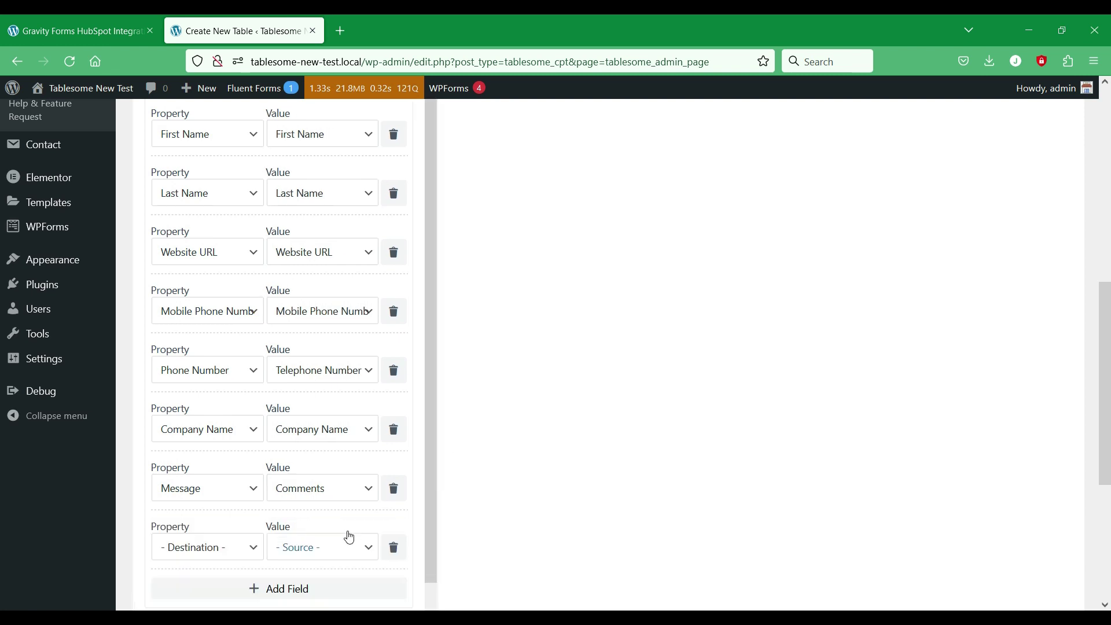
scroll(569, 262, "down", 1)
scroll(584, 262, "down", 2)
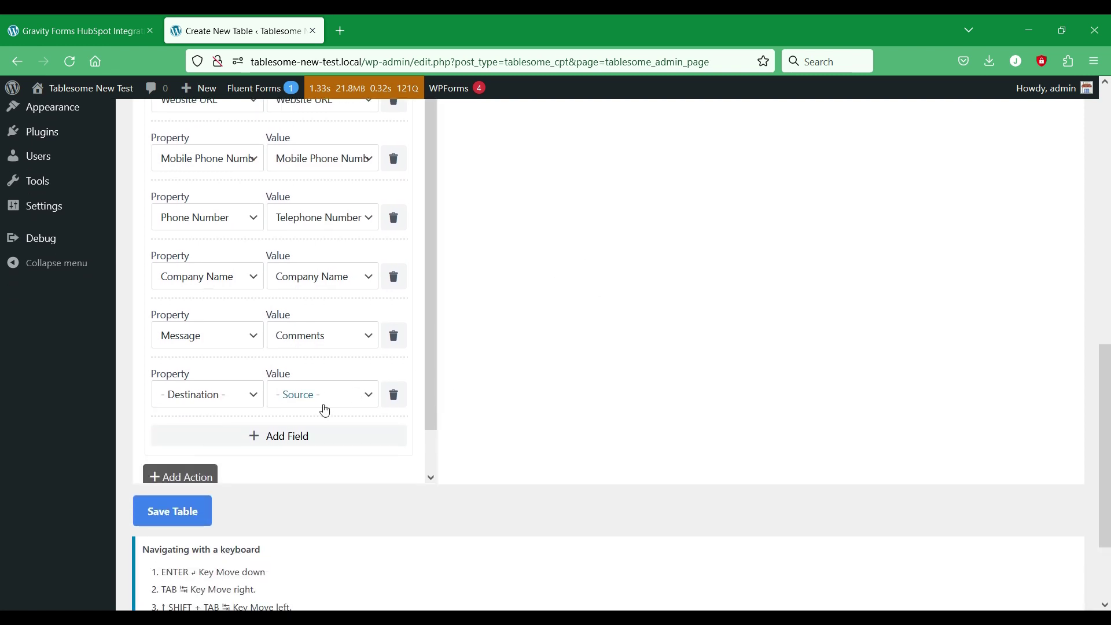
left_click(255, 399)
scroll(322, 164, "down", 4)
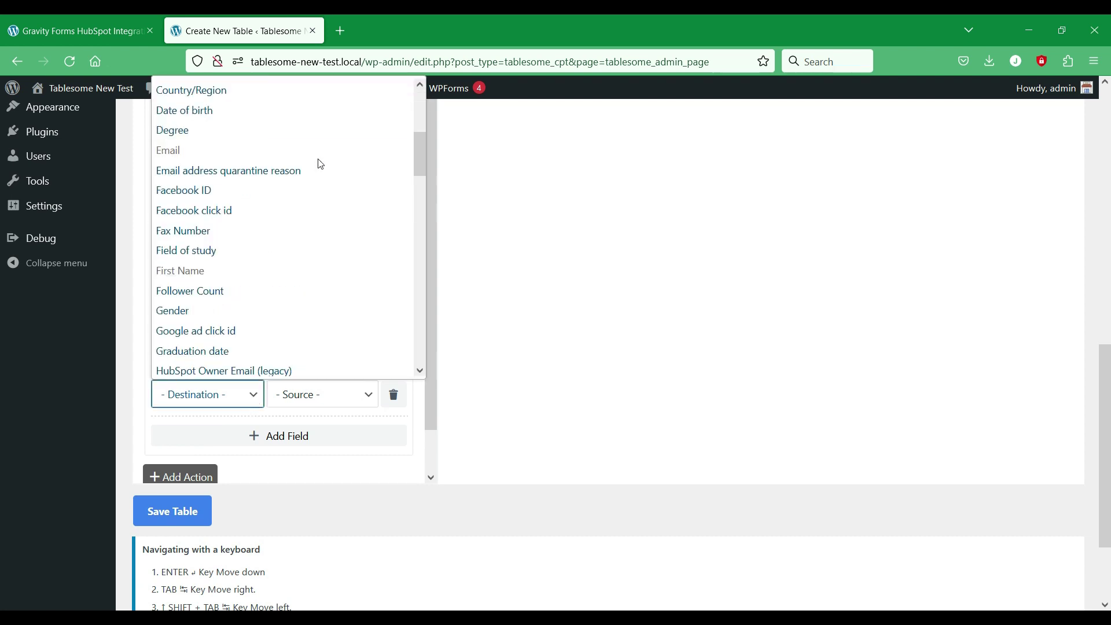
scroll(321, 164, "down", 2)
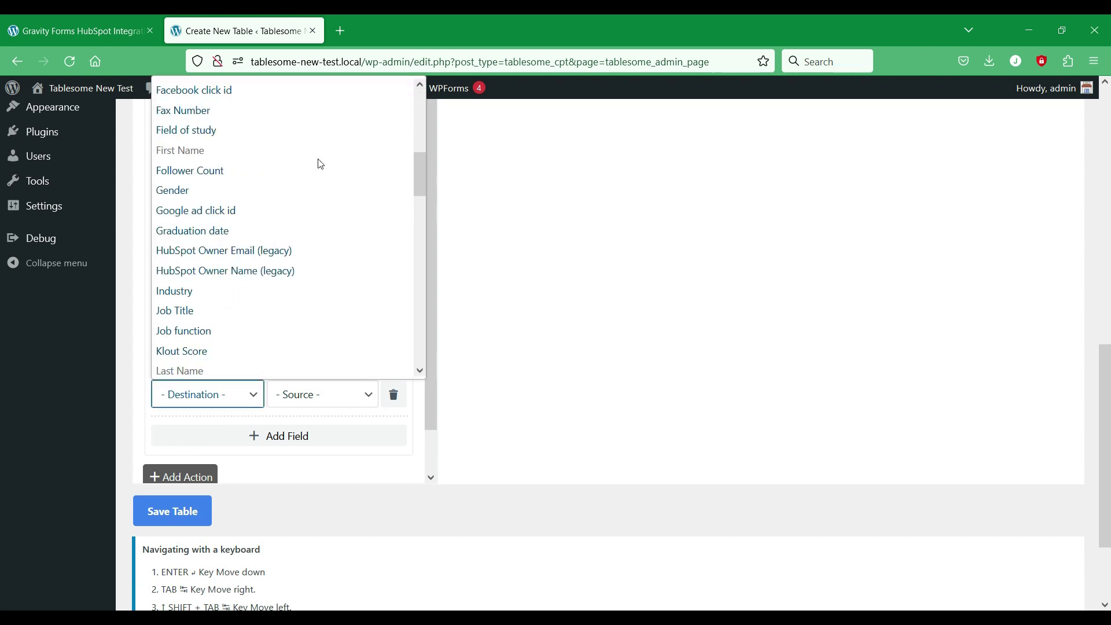
scroll(321, 164, "down", 6)
scroll(321, 164, "up", 2)
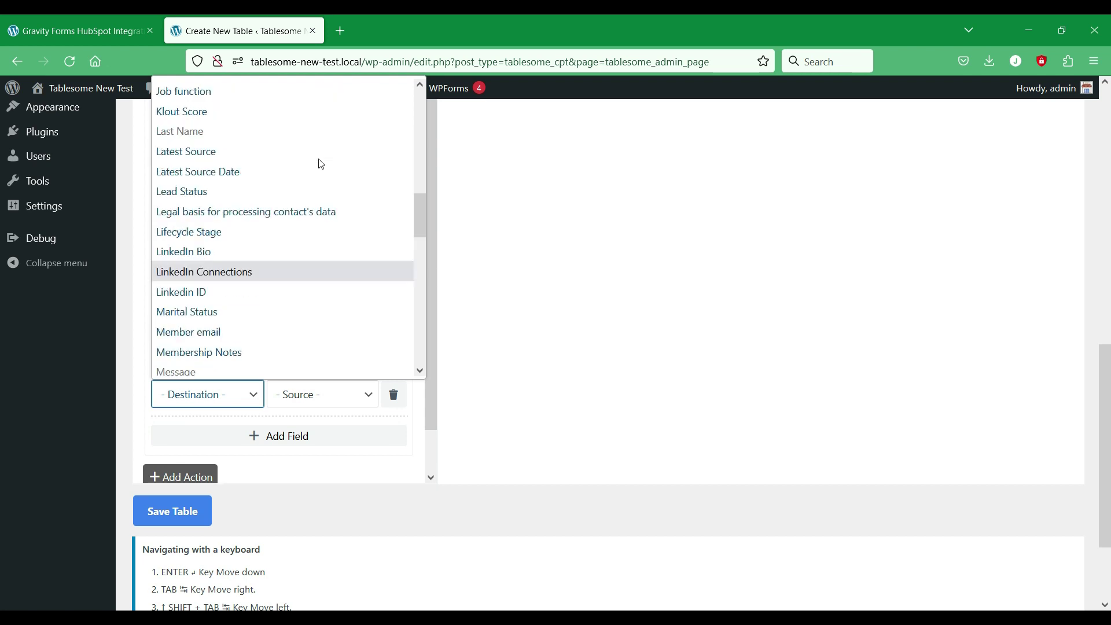
left_click(263, 191)
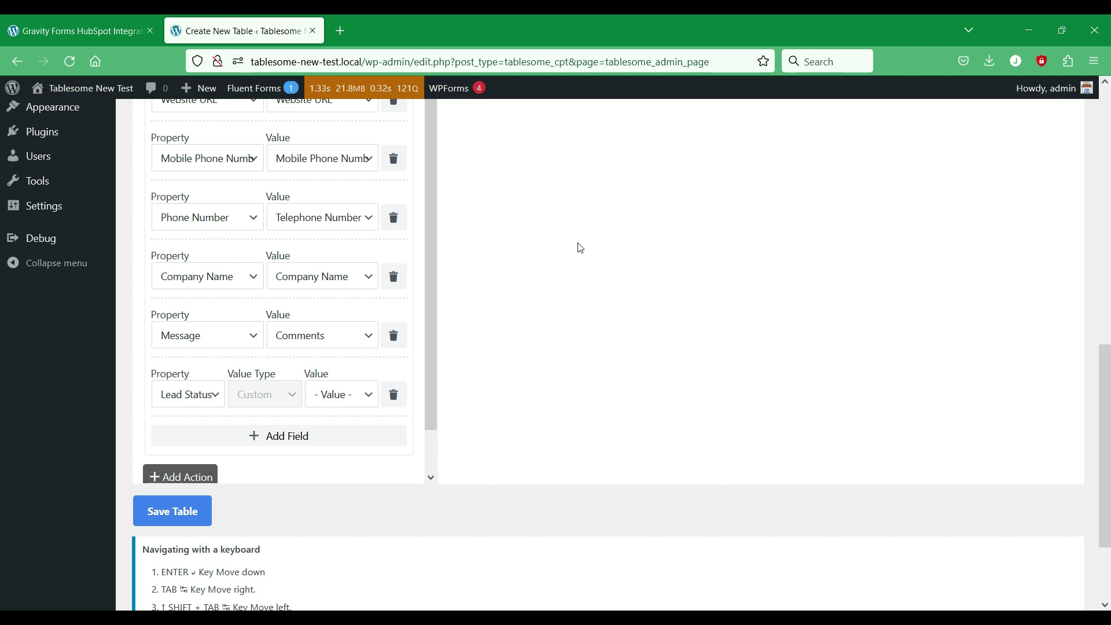
left_click(365, 400)
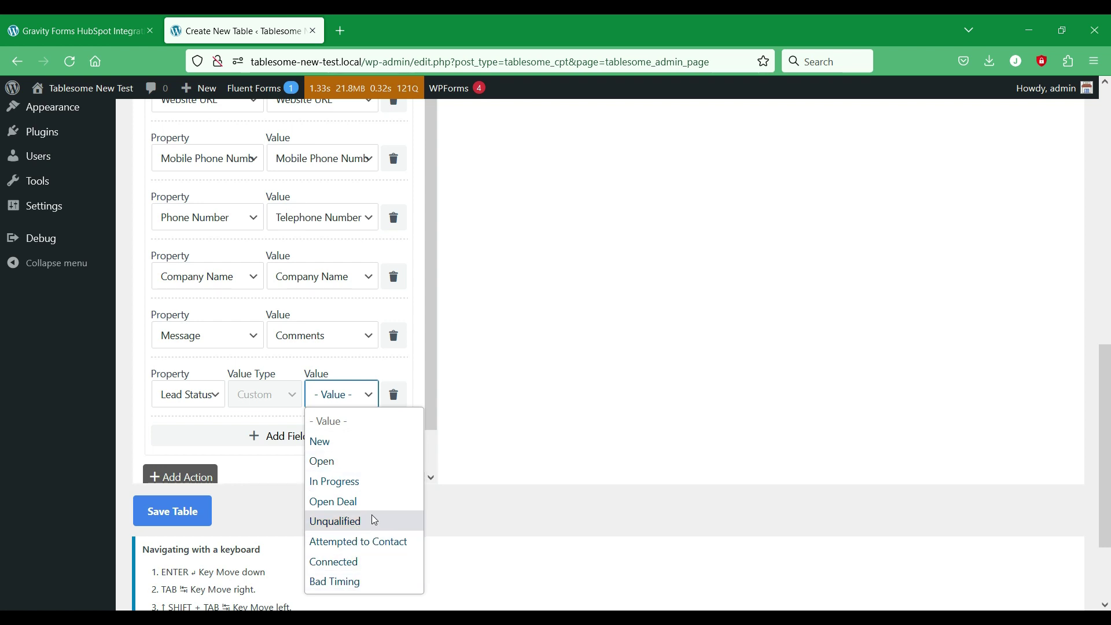
left_click(369, 443)
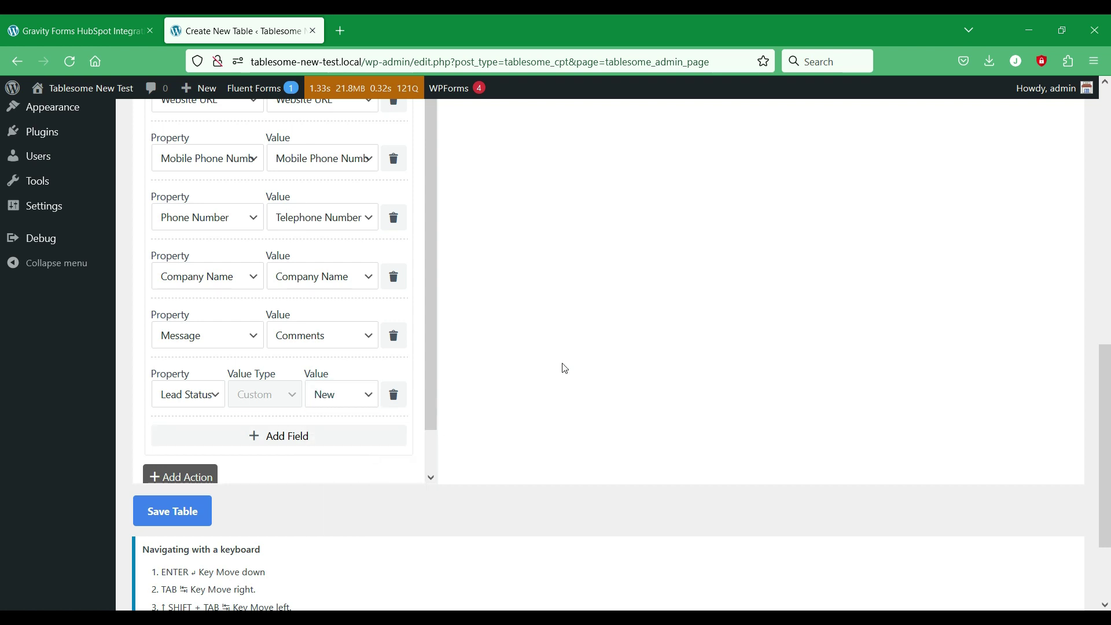
left_click(357, 442)
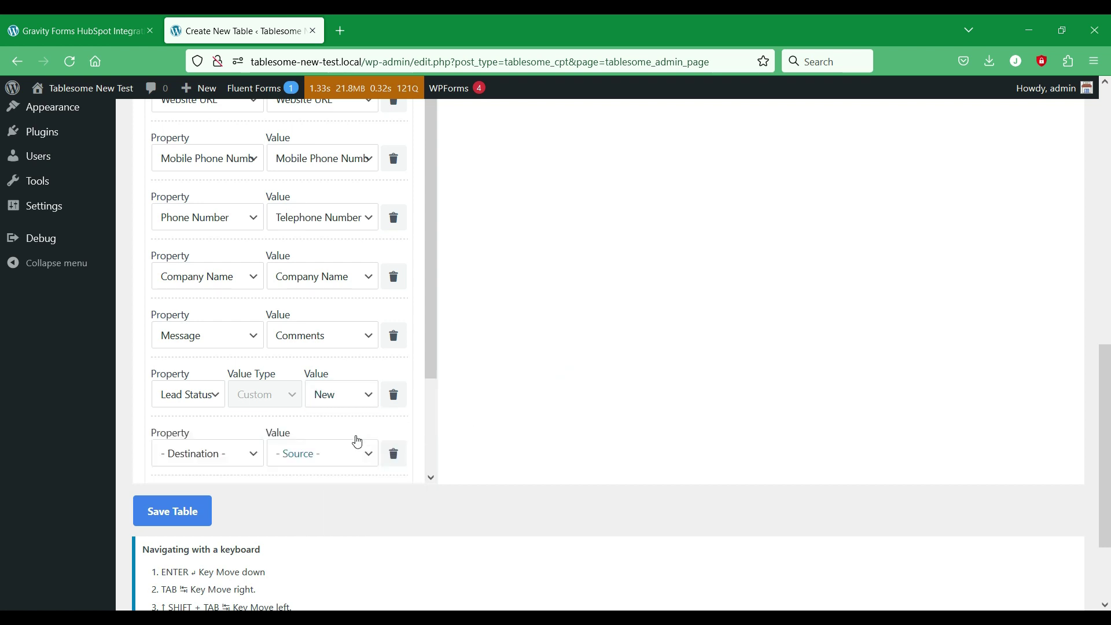
left_click(359, 457)
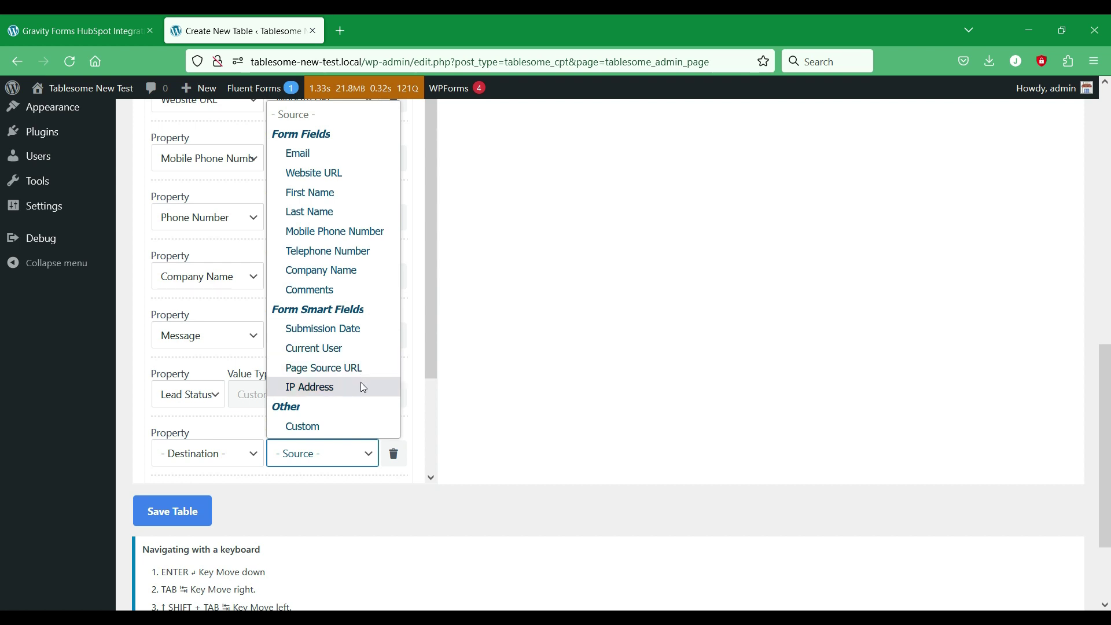
left_click(544, 366)
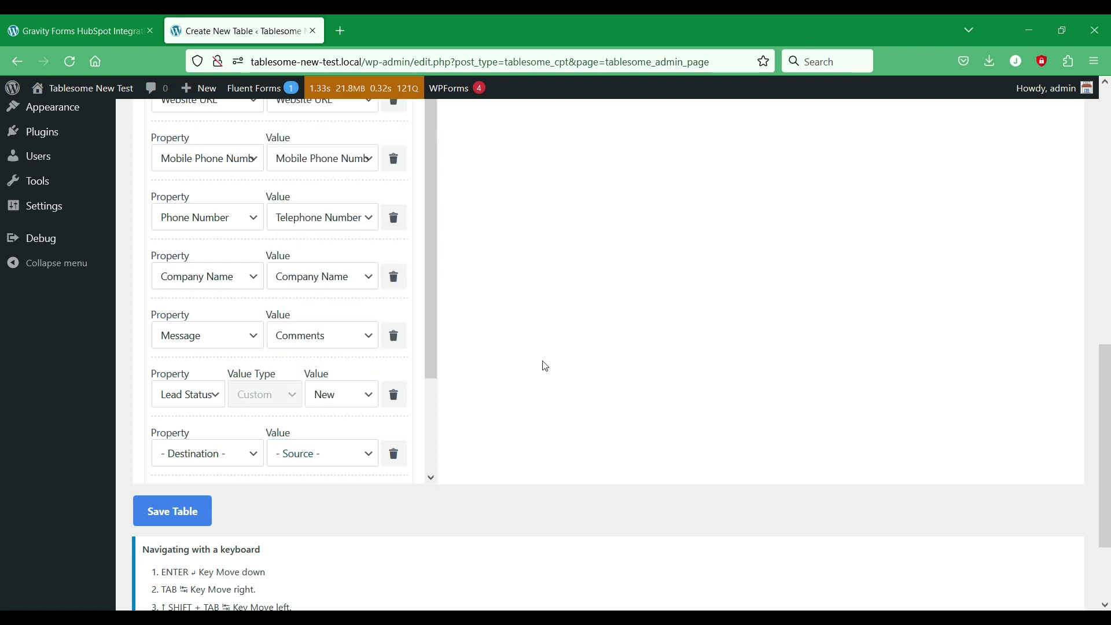
left_click(397, 454)
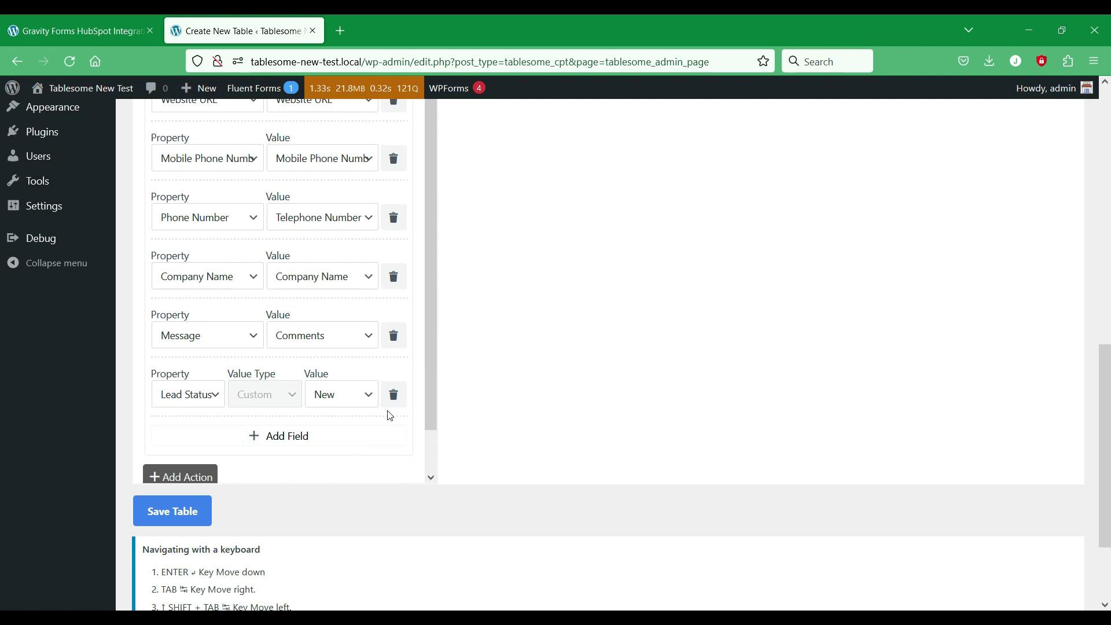
scroll(397, 404, "down", 1)
scroll(407, 402, "up", 6)
scroll(536, 408, "up", 5)
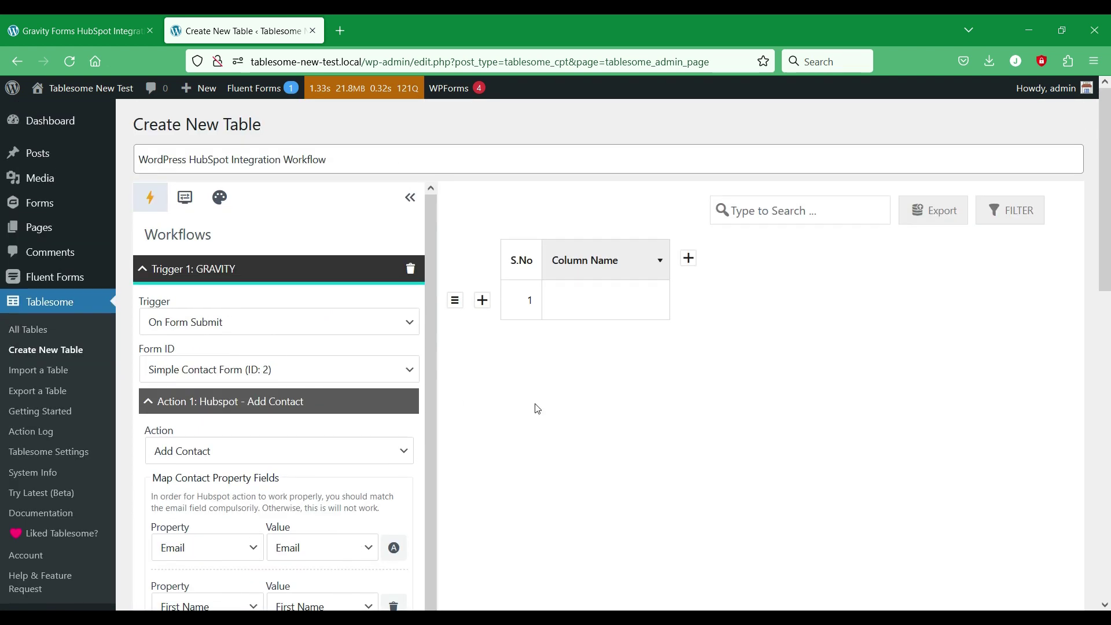
scroll(471, 396, "down", 5)
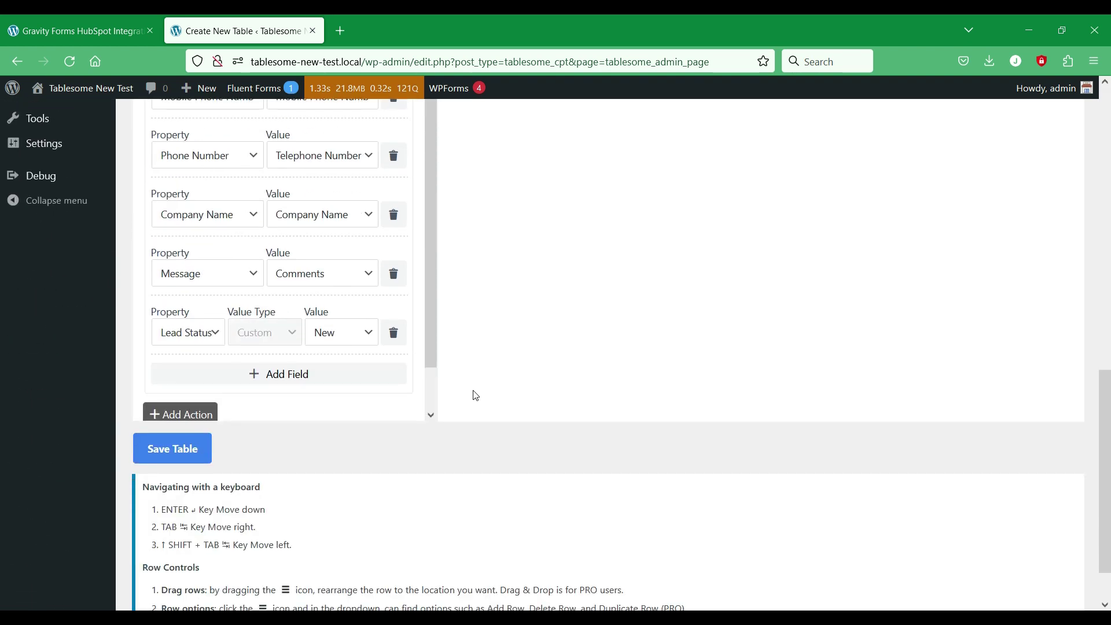
Step: Add a second workflow action set to Add Row, then collapse its settings
scroll(330, 376, "down", 1)
left_click(175, 373)
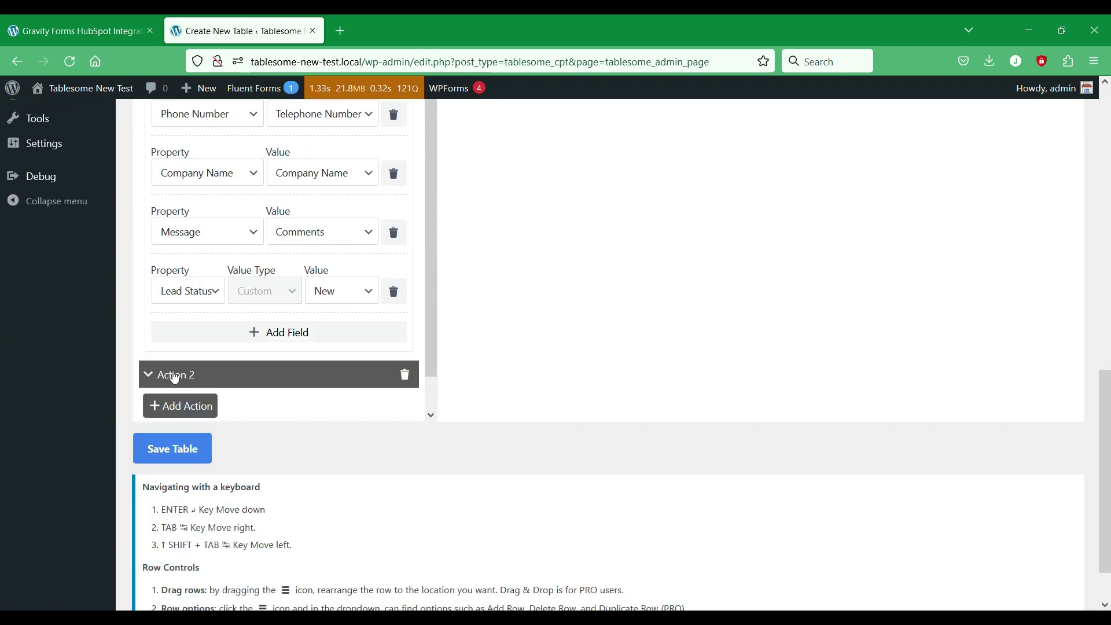
left_click(252, 381)
scroll(285, 280, "up", 1)
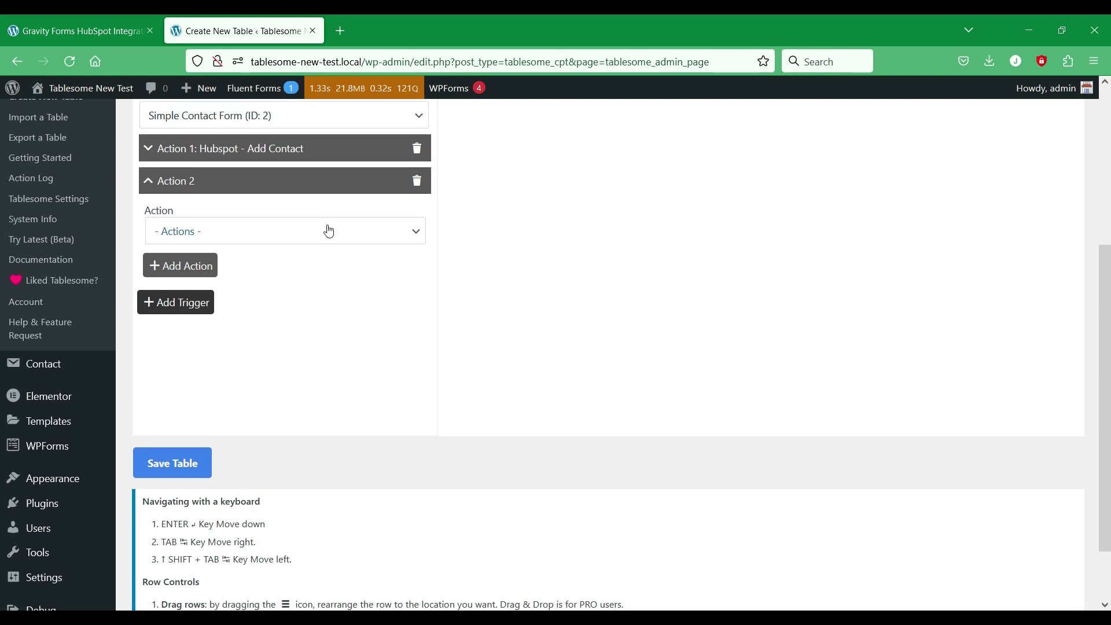
left_click(332, 227)
left_click(231, 296)
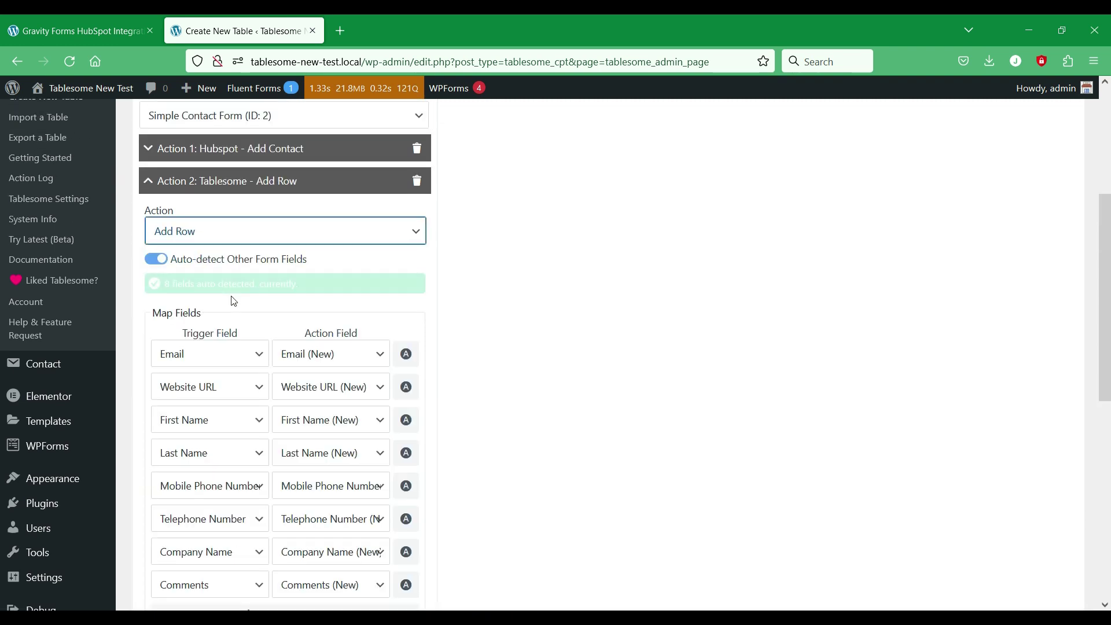
scroll(293, 321, "down", 7)
scroll(299, 321, "up", 7)
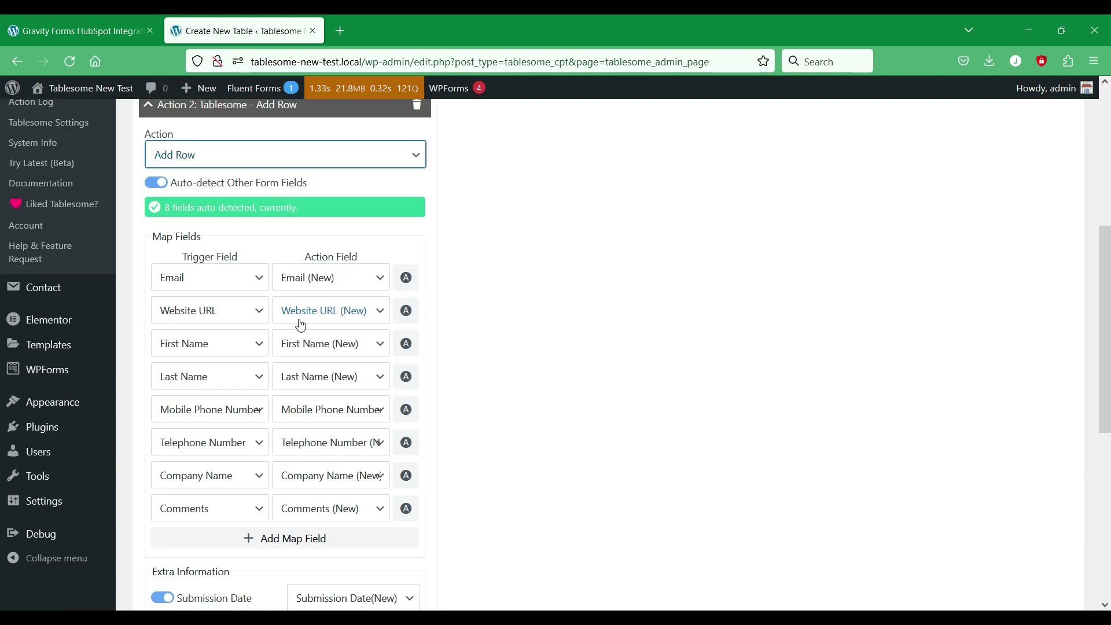
scroll(376, 316, "up", 3)
left_click(347, 335)
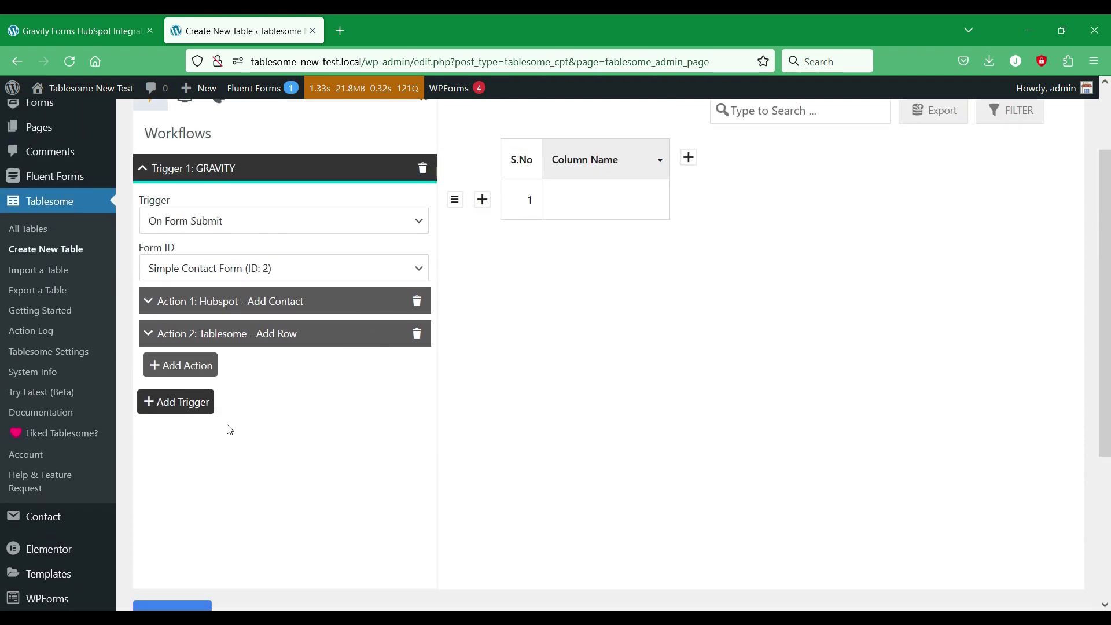
Step: Save the table with its workflow and go to the HubSpot account
scroll(212, 431, "down", 4)
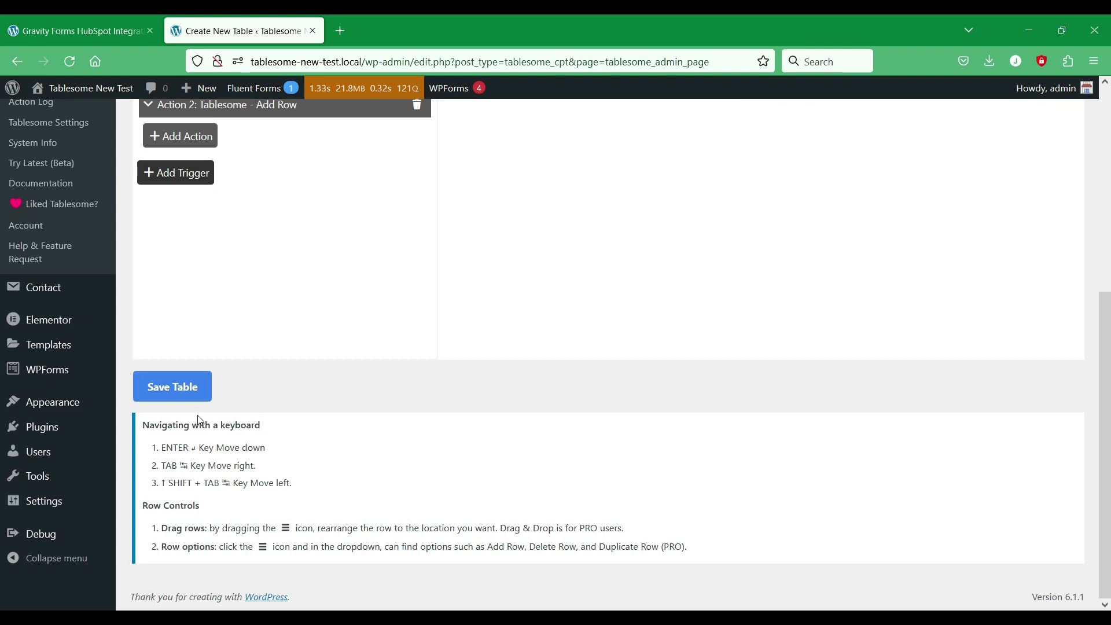
left_click(195, 391)
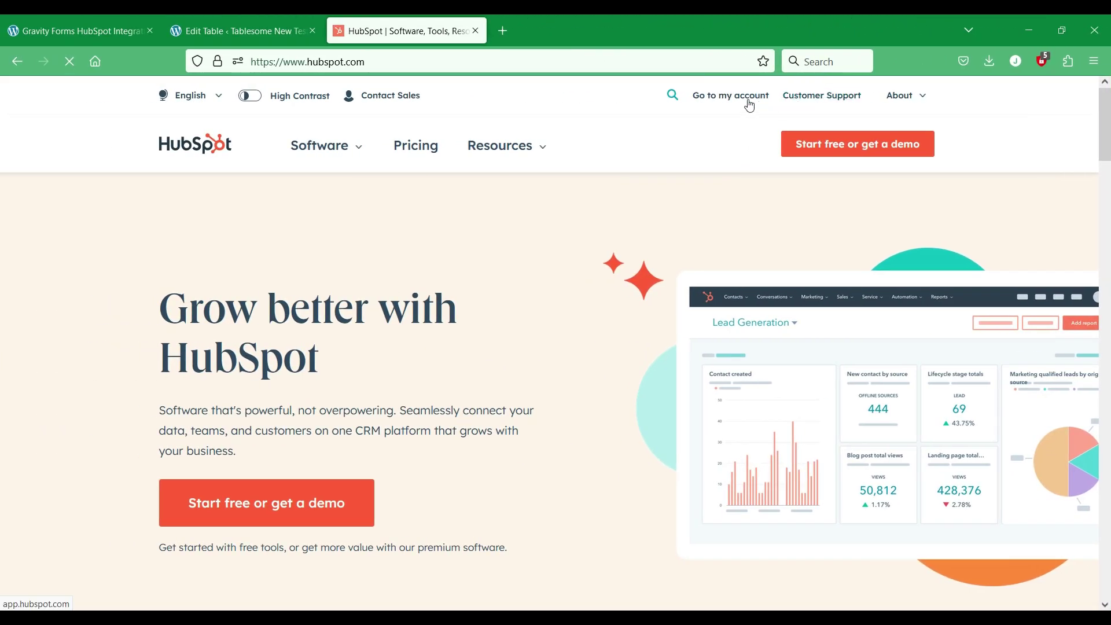
left_click(749, 105)
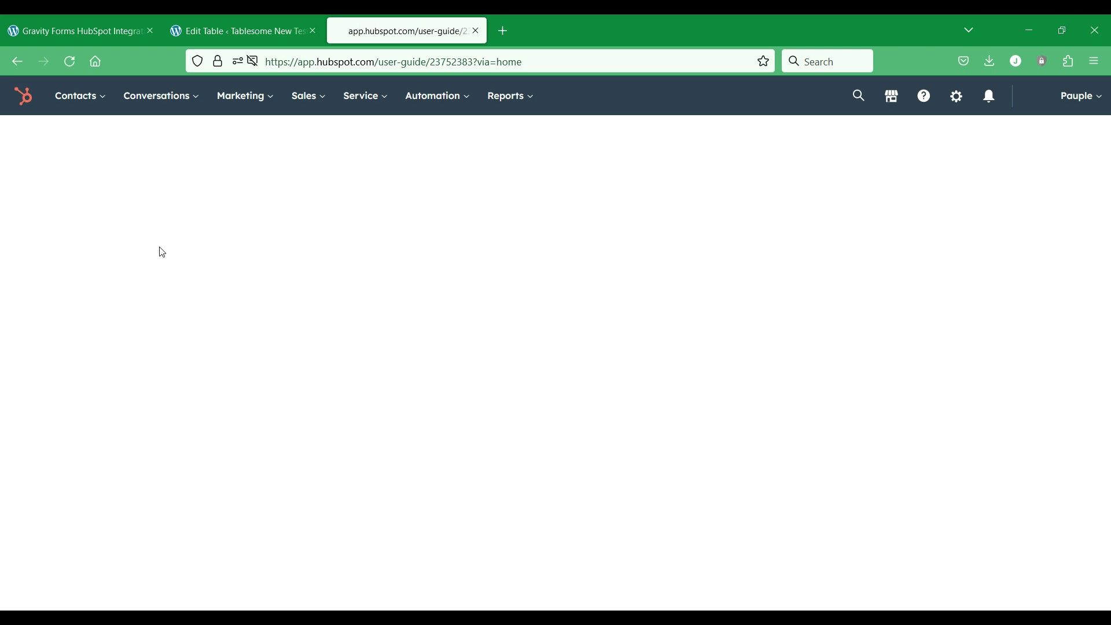
Step: Go to Contacts from HubSpot's Contacts menu to list all 10 records
mouse_move(96, 101)
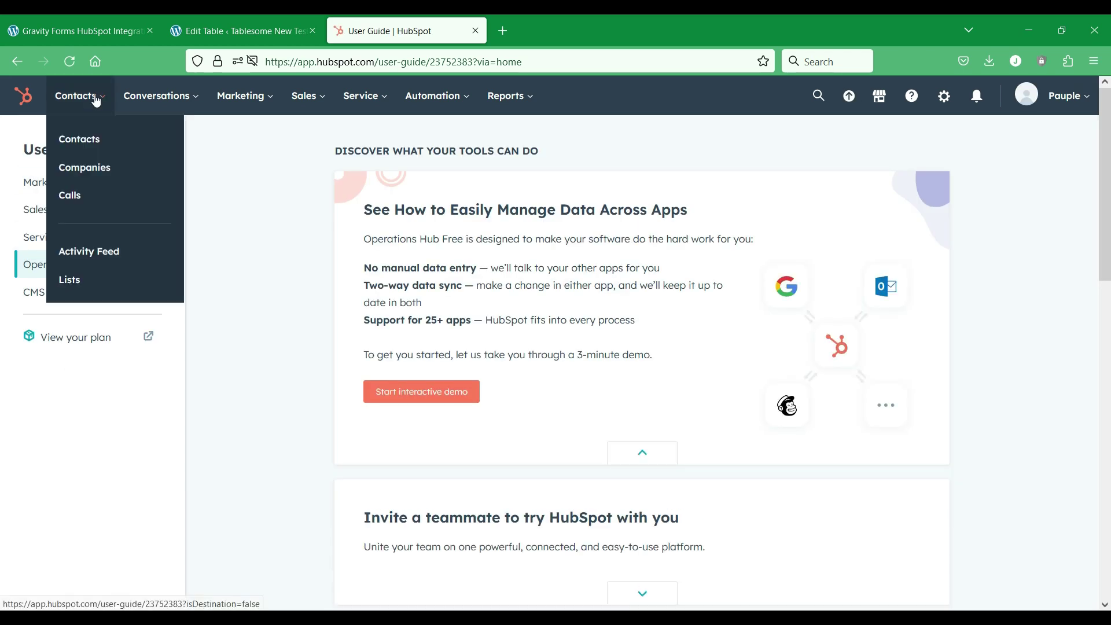
left_click(96, 146)
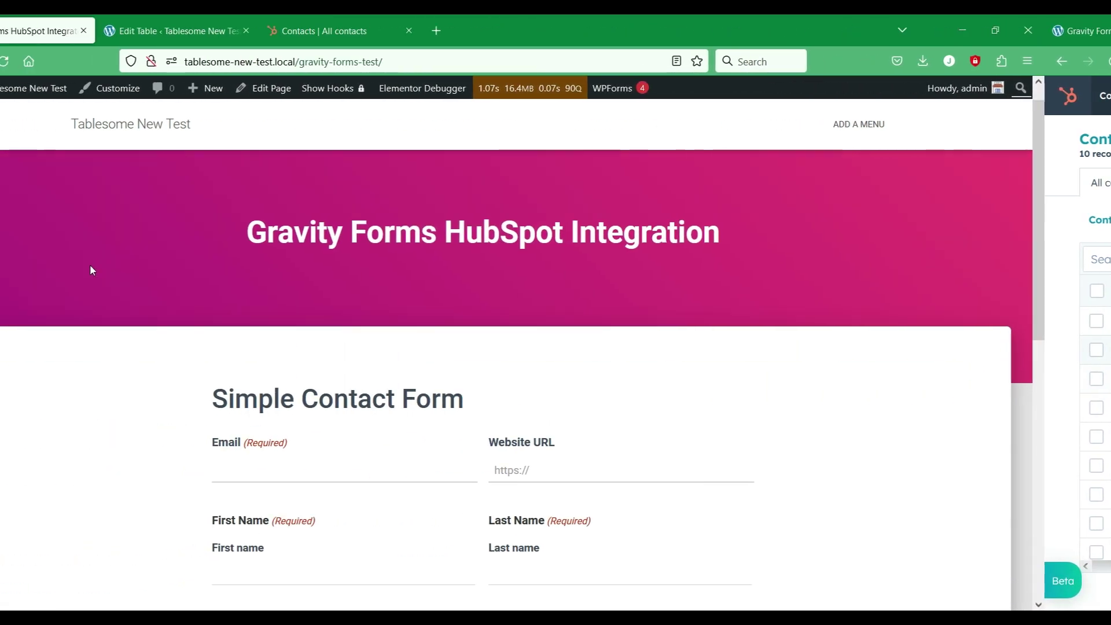
Step: Enter the contact's e-mail and paste the site address into the Website URL field
scroll(91, 270, "down", 3)
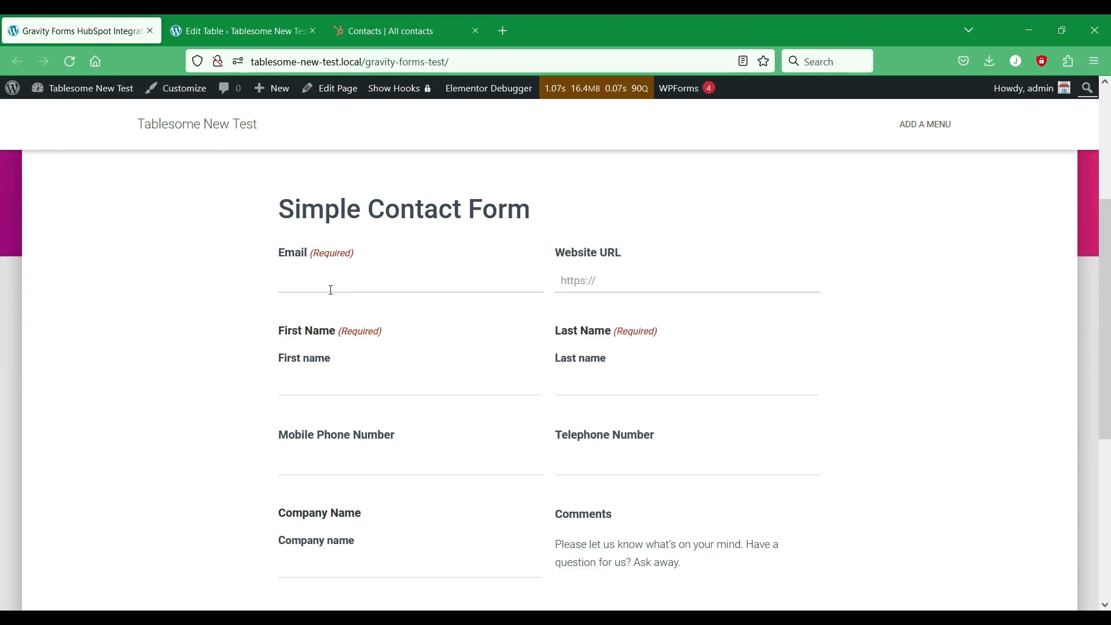
left_click(341, 376)
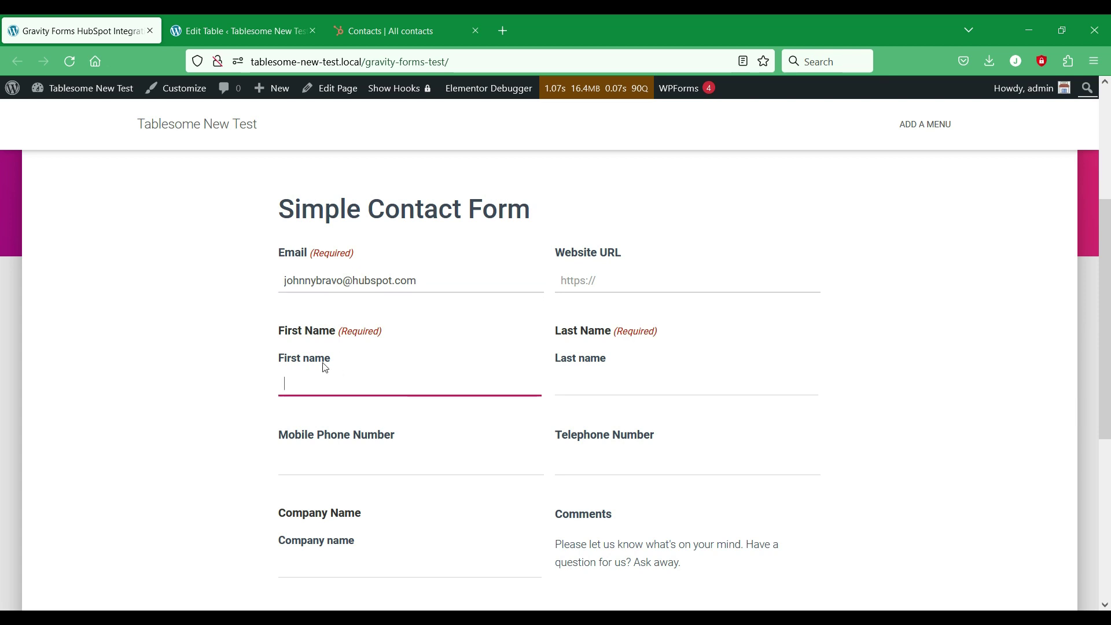
left_click(623, 374)
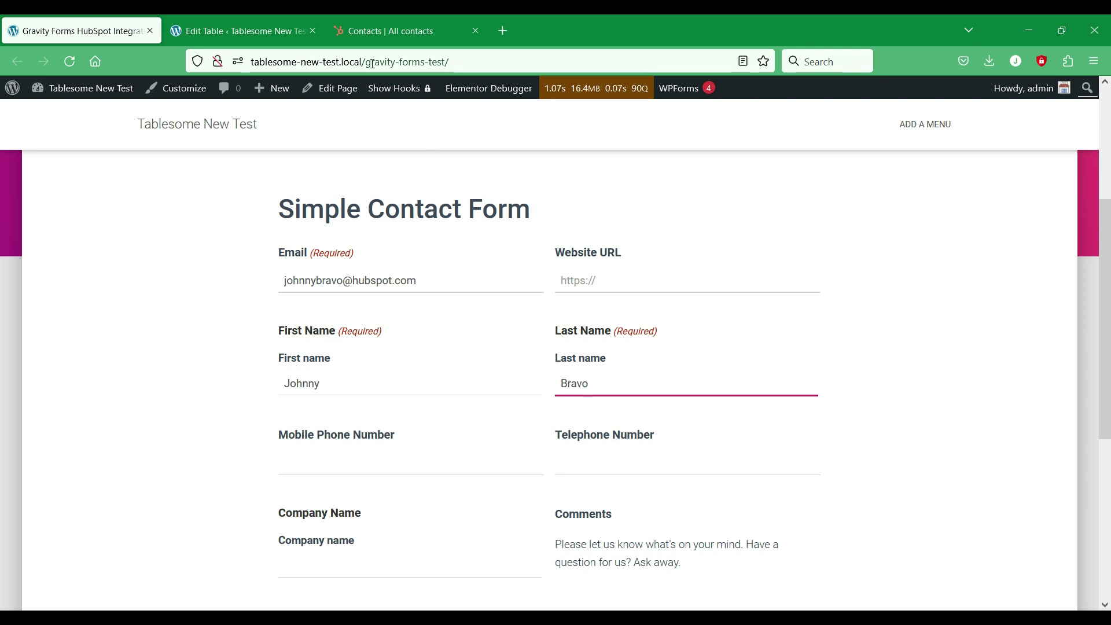
left_click_drag(363, 63, 251, 62)
key("ctrl+c")
key("Escape")
left_click(636, 281)
key("ctrl+v")
scroll(307, 386, "down", 2)
Step: Enter the mobile number, company 'Gravity Tester' and the copied hint as comments, then submit
left_click(320, 391)
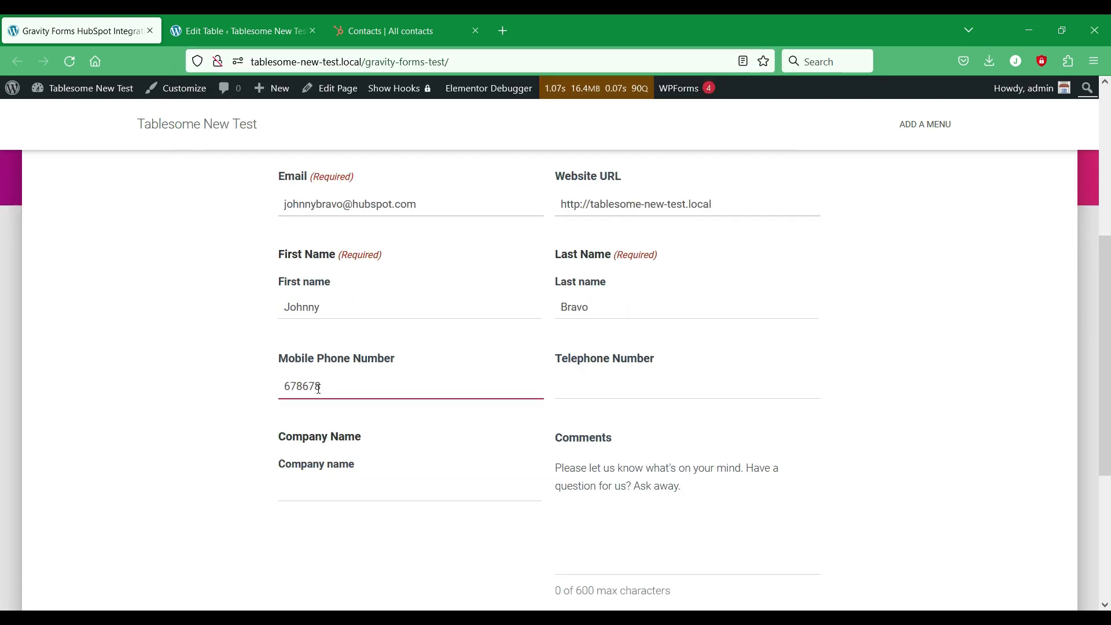
left_click(594, 393)
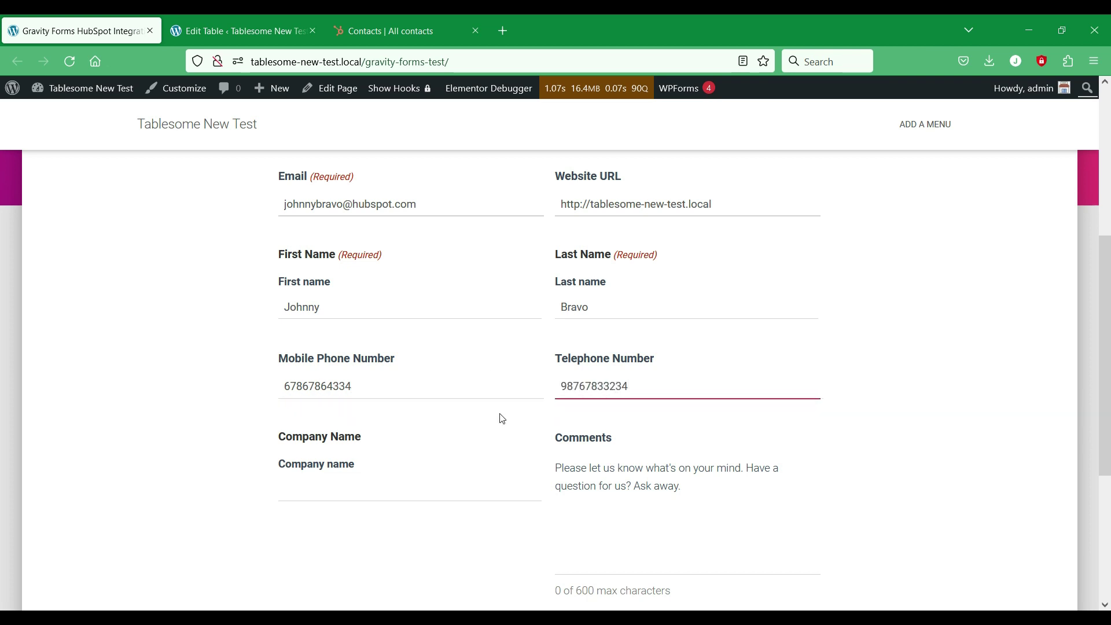
key("Tab")
scroll(386, 336, "down", 4)
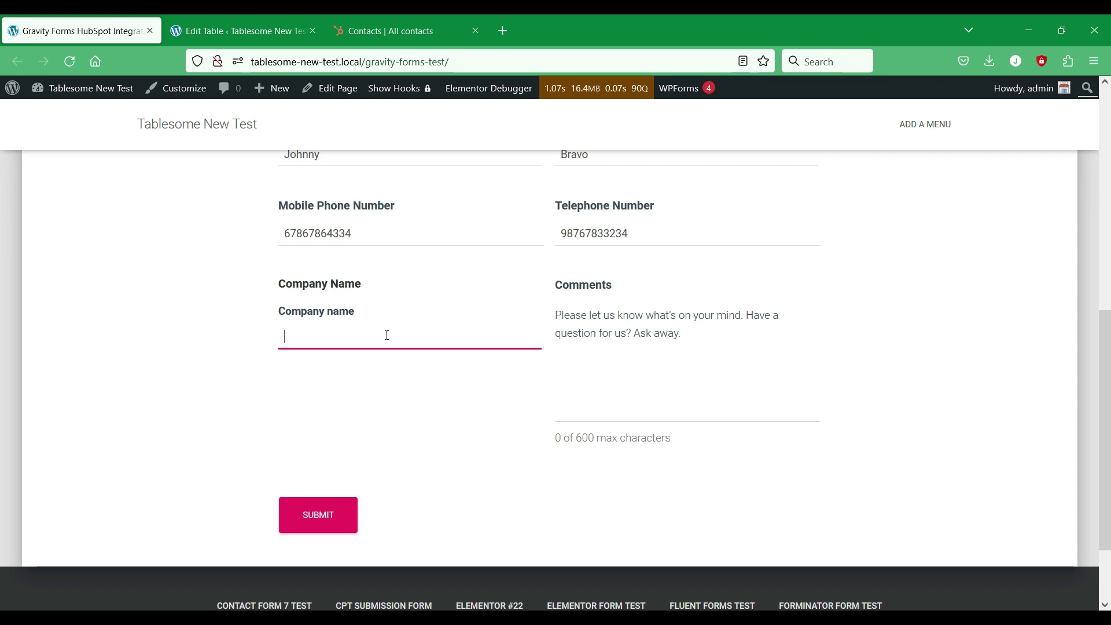
type("Gravity Tester")
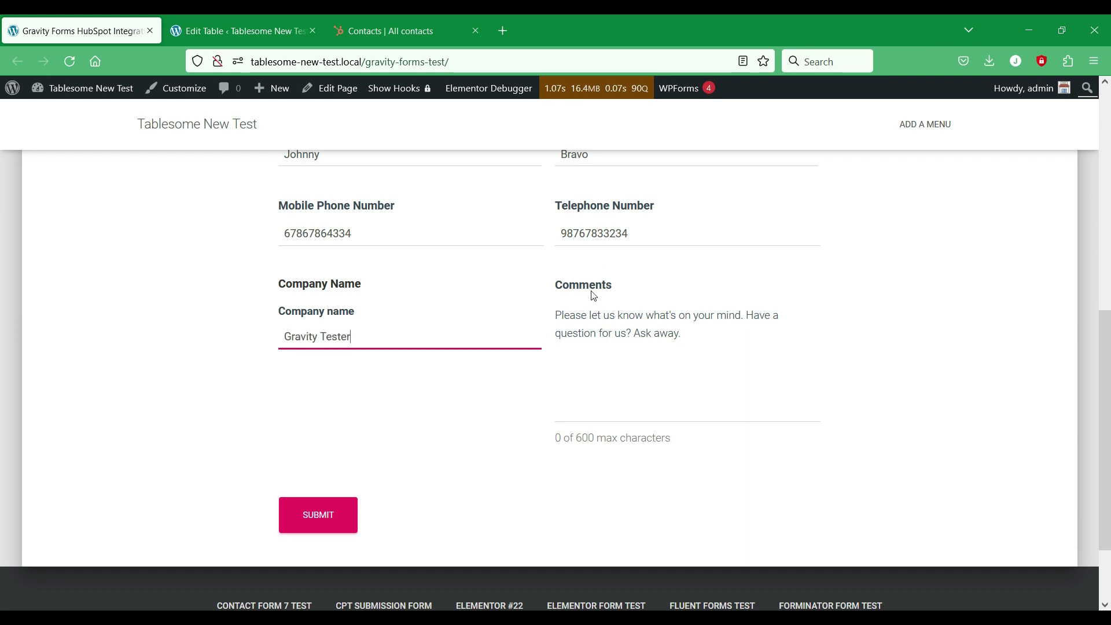
triple_click(595, 323)
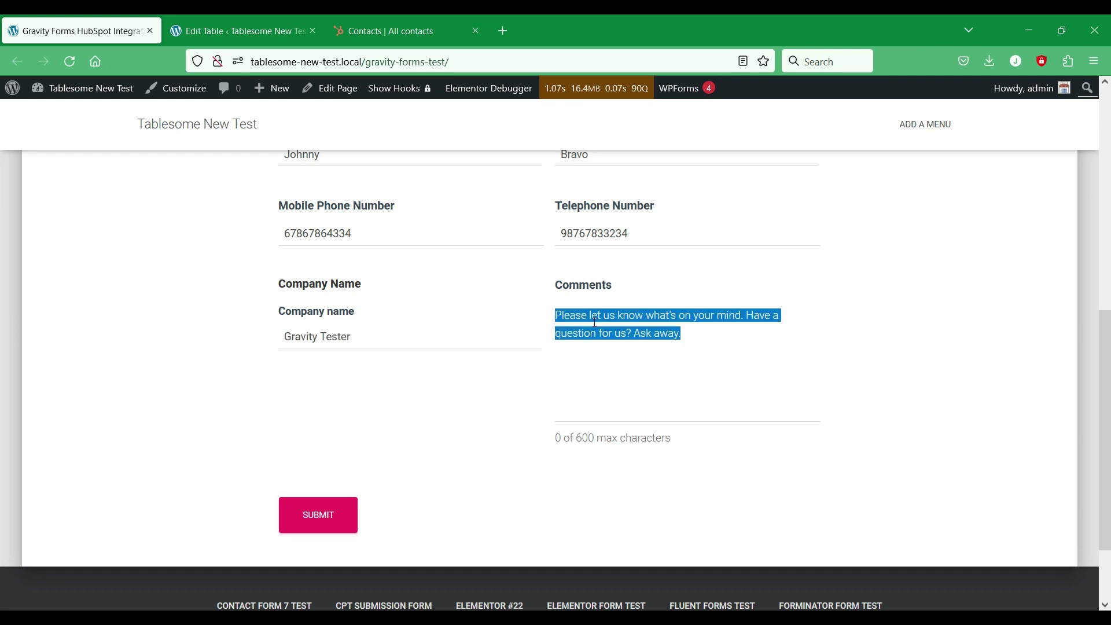
key("ctrl+c")
left_click(596, 362)
key("ctrl+v")
left_click(344, 524)
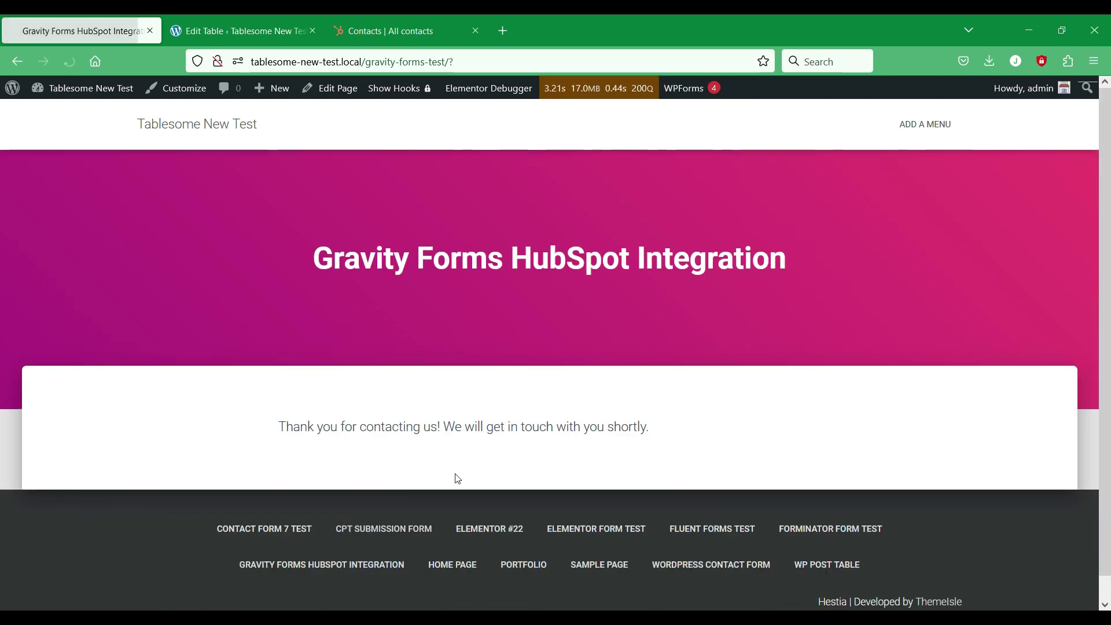
scroll(399, 447, "down", 1)
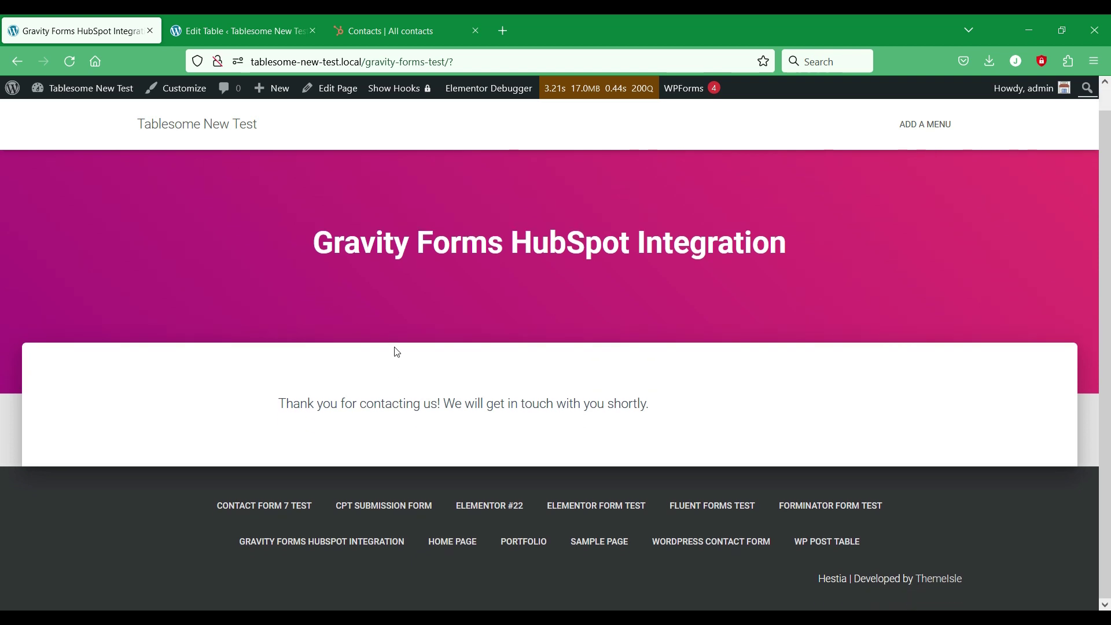
Step: Reload the HubSpot contacts list so it shows 11 records
left_click(368, 22)
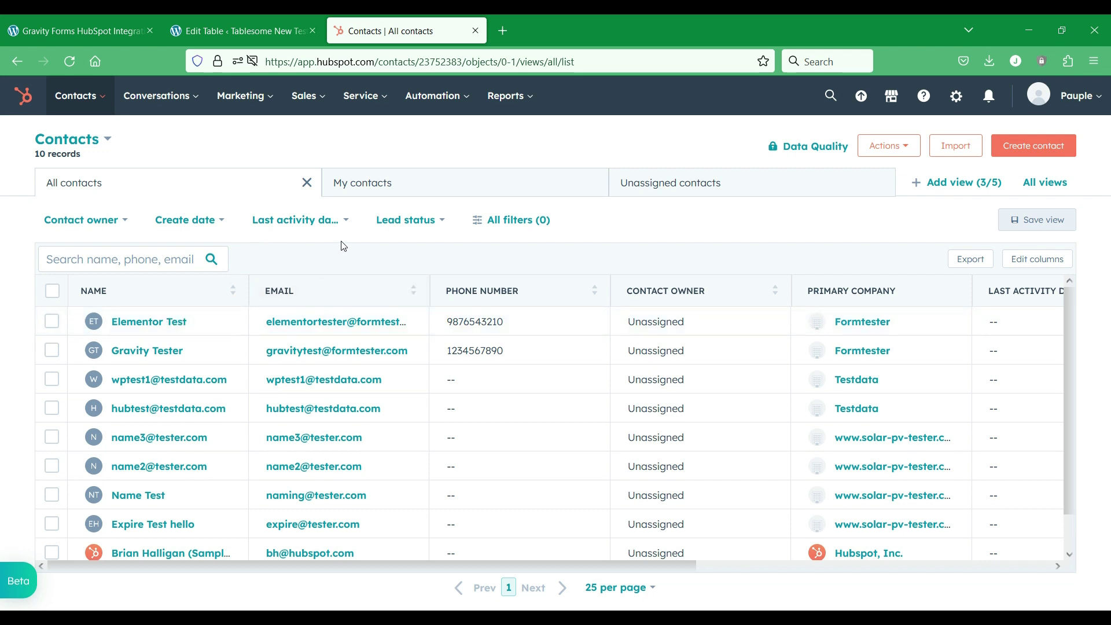
right_click(606, 224)
left_click(696, 237)
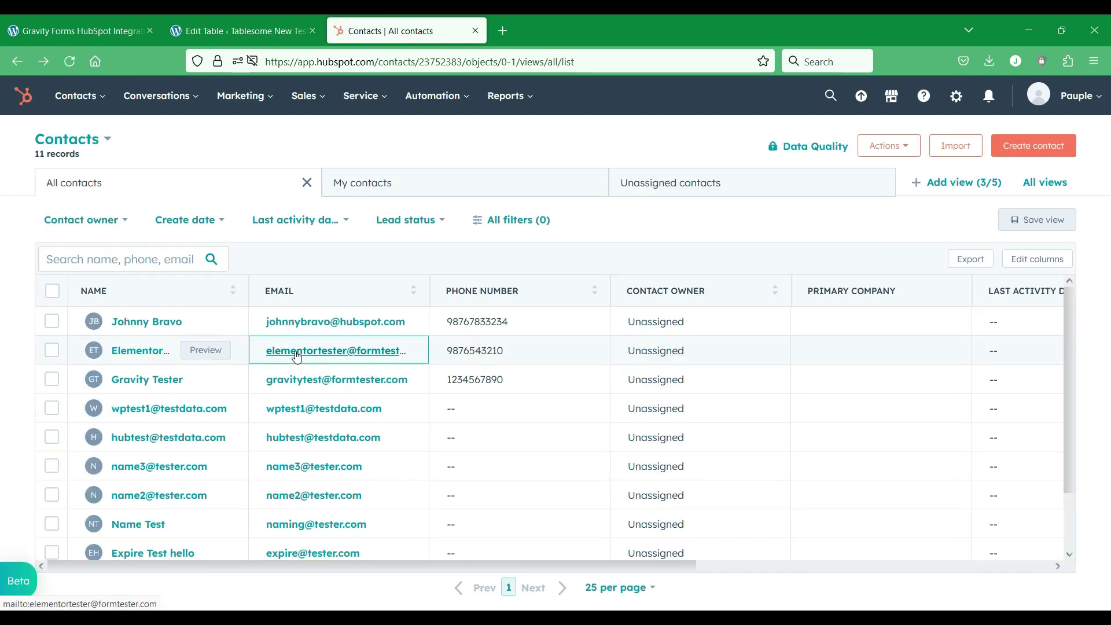
mouse_move(125, 336)
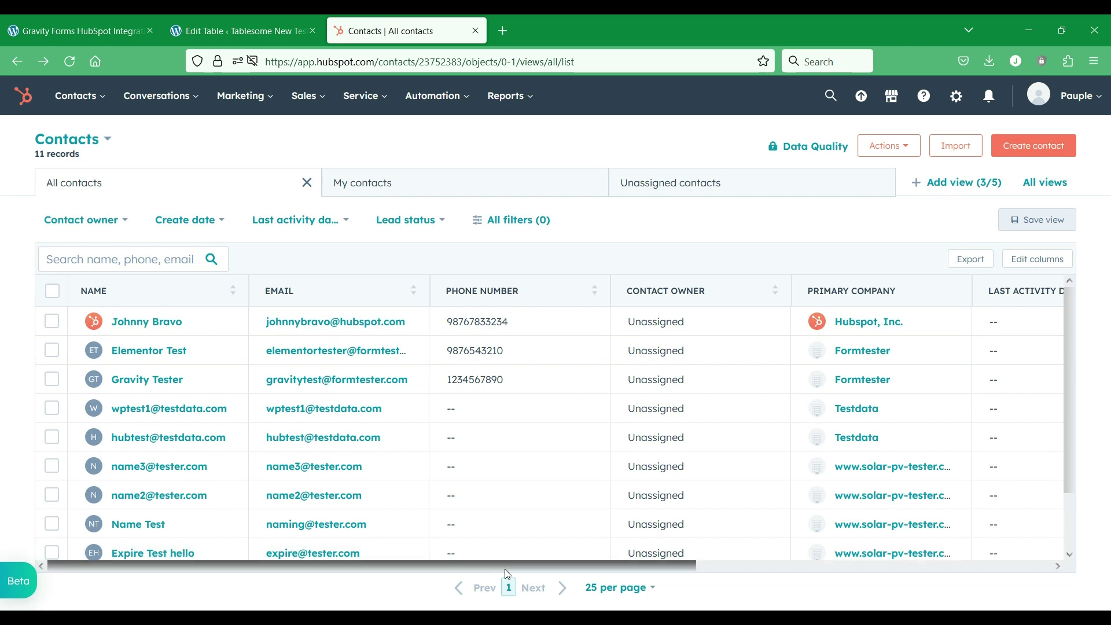
left_click_drag(208, 565, 513, 565)
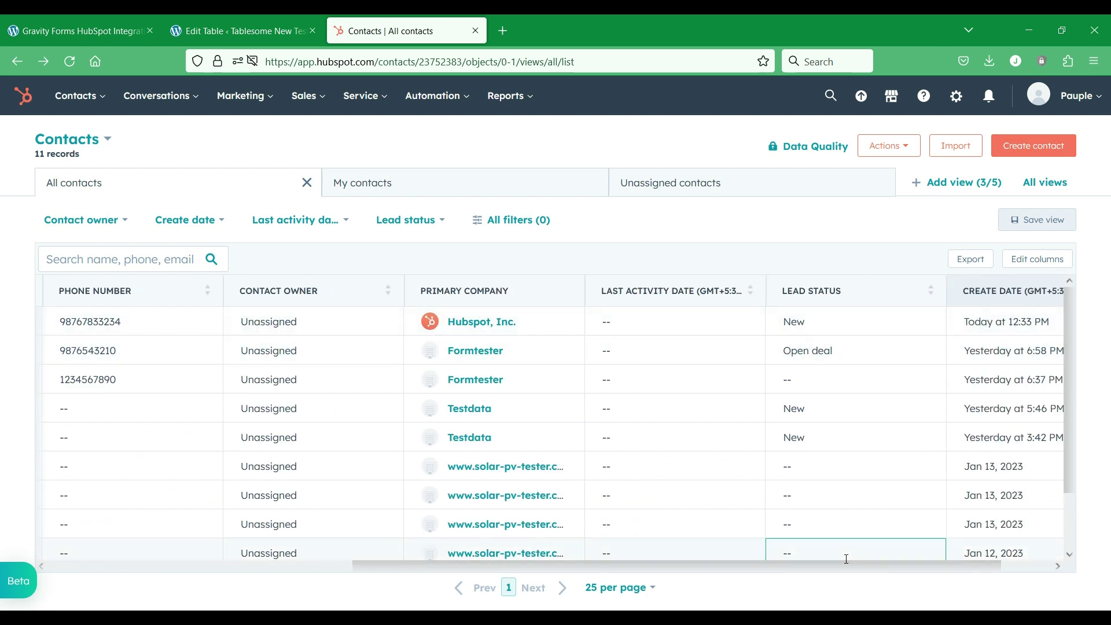
left_click_drag(845, 566, 419, 580)
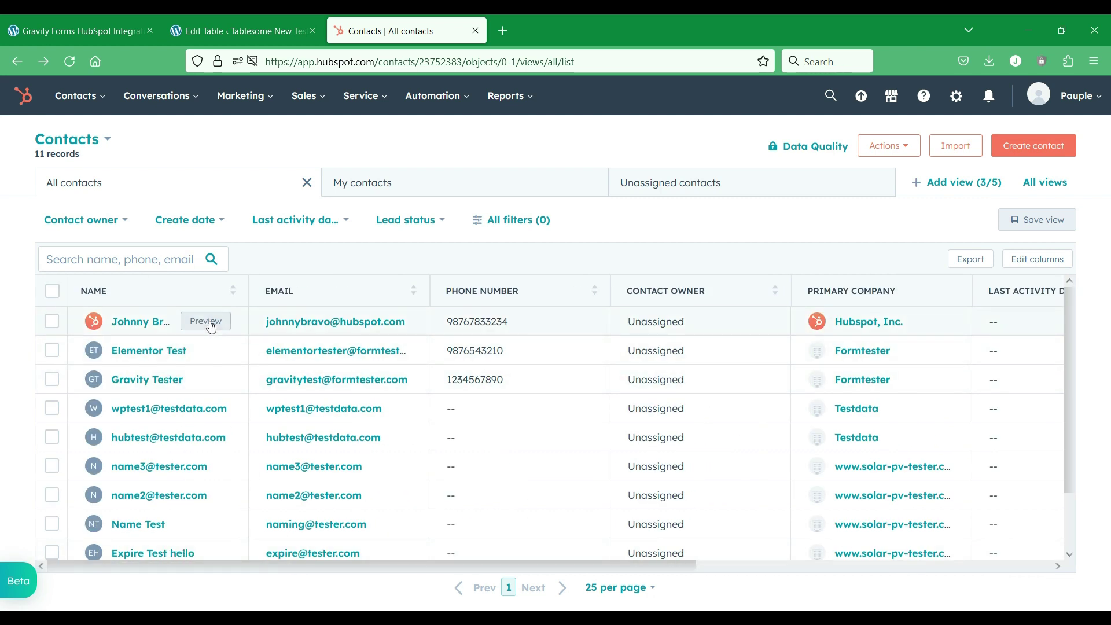
Step: Preview the new Formtester contact's details, then close the preview panel
left_click(209, 322)
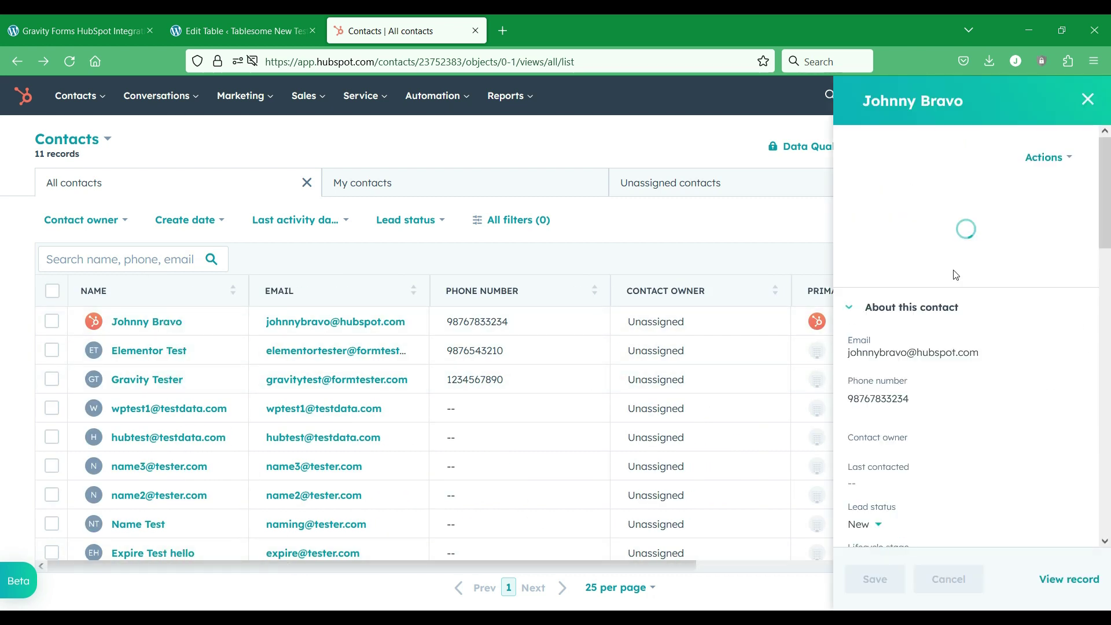
scroll(959, 284, "down", 3)
scroll(958, 285, "down", 11)
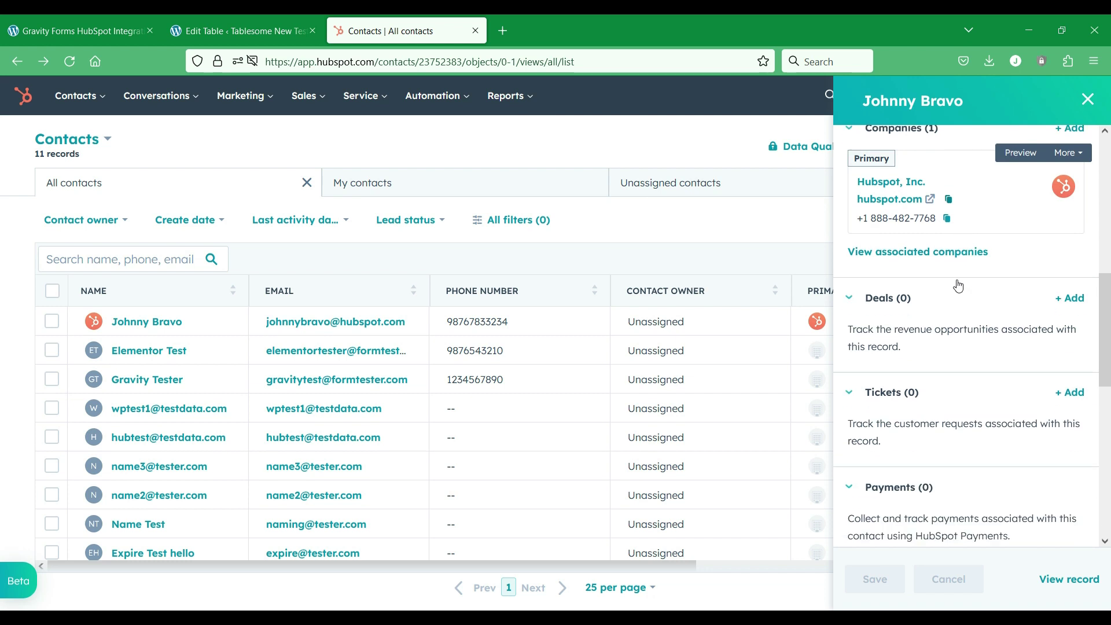
scroll(960, 286, "up", 14)
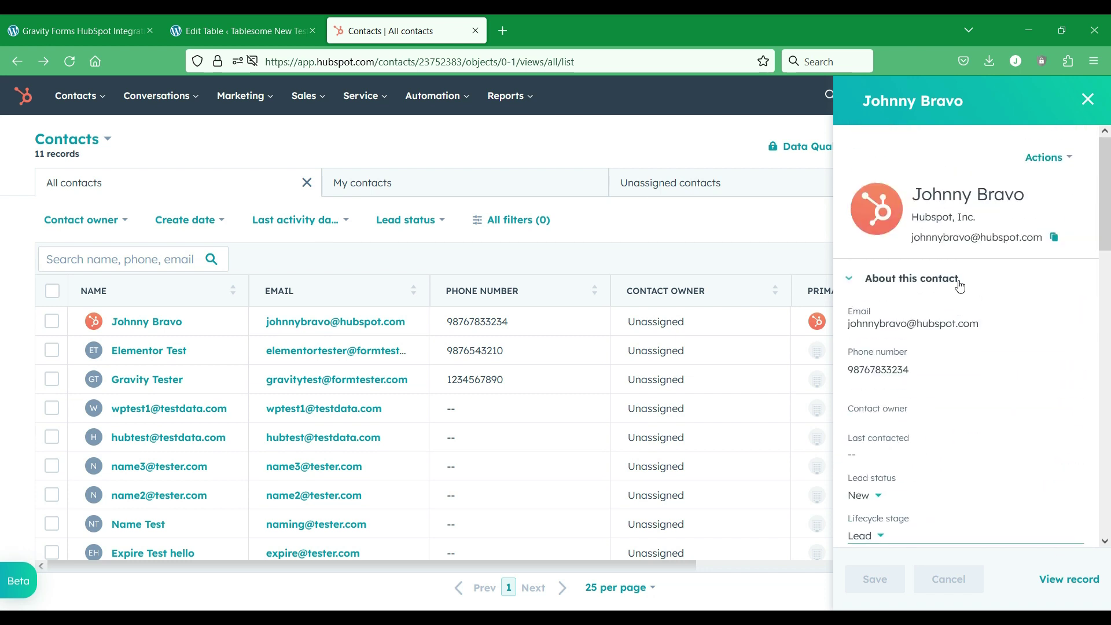
left_click(1086, 101)
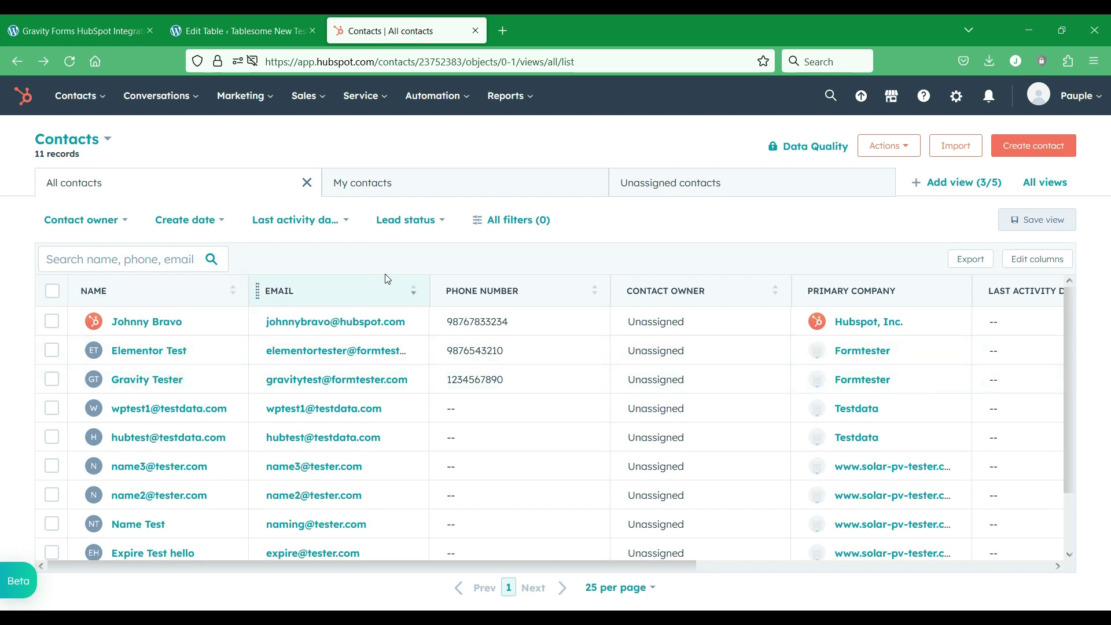
Step: Filter the contacts by lead status New, leaving 3 records, then reopen the filter
left_click(432, 224)
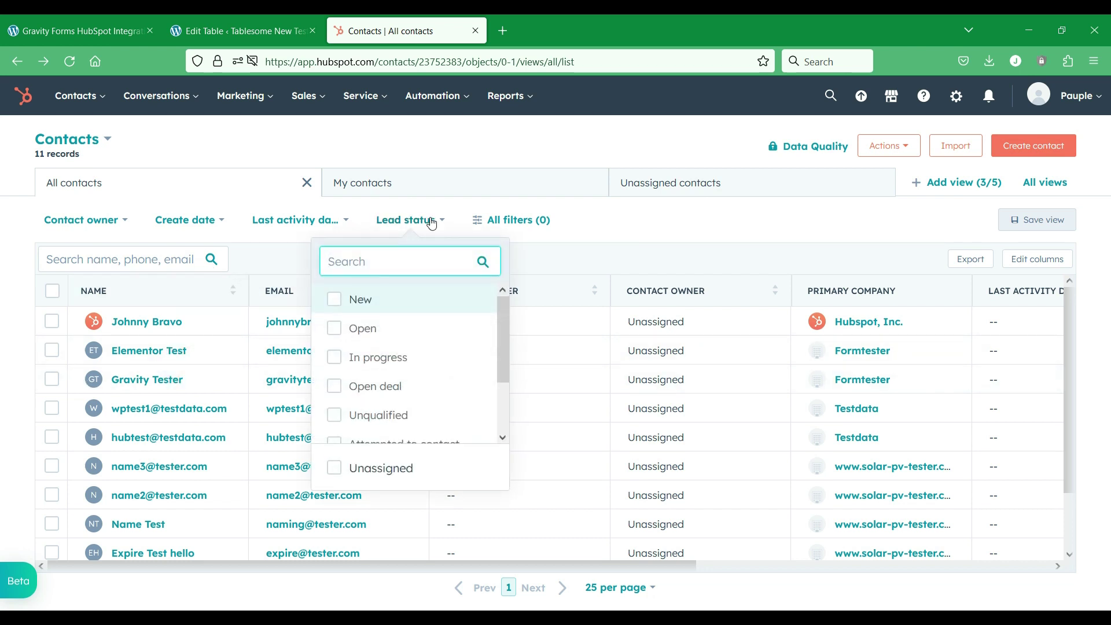
left_click(336, 300)
left_click(710, 209)
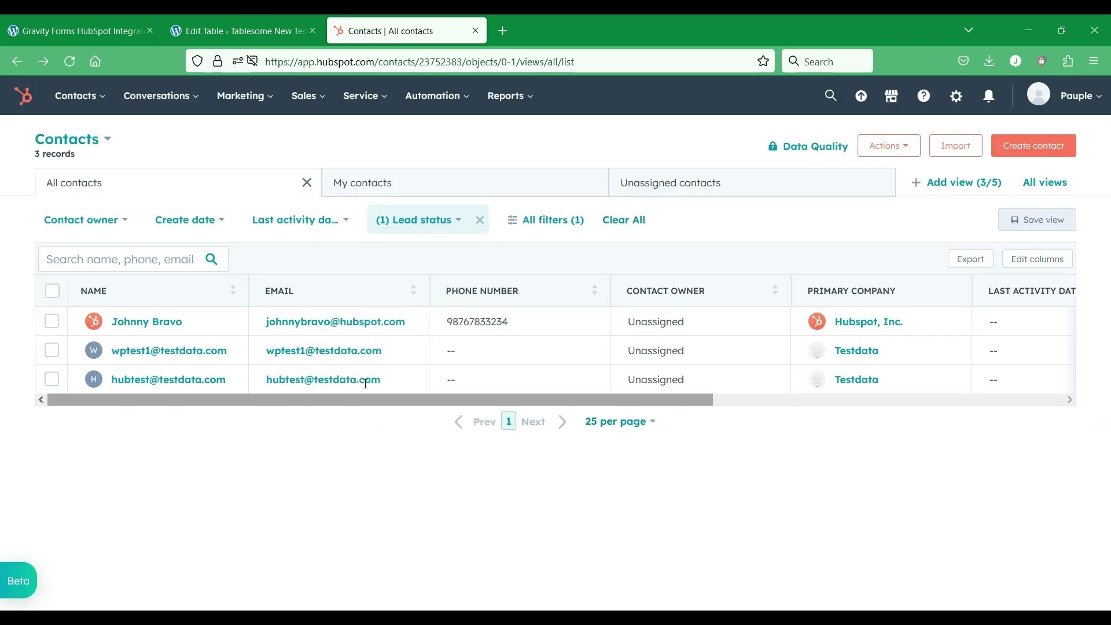
left_click_drag(697, 409, 731, 467)
left_click(699, 405)
left_click_drag(699, 406, 607, 424)
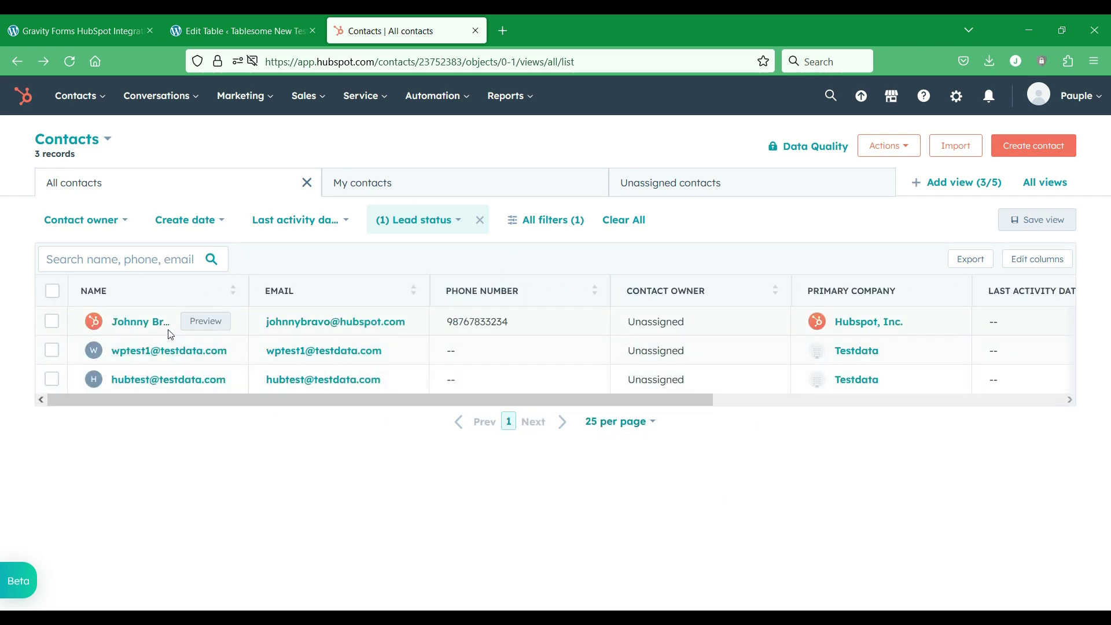
left_click_drag(698, 412, 831, 414)
left_click(711, 449)
left_click_drag(694, 404, 955, 409)
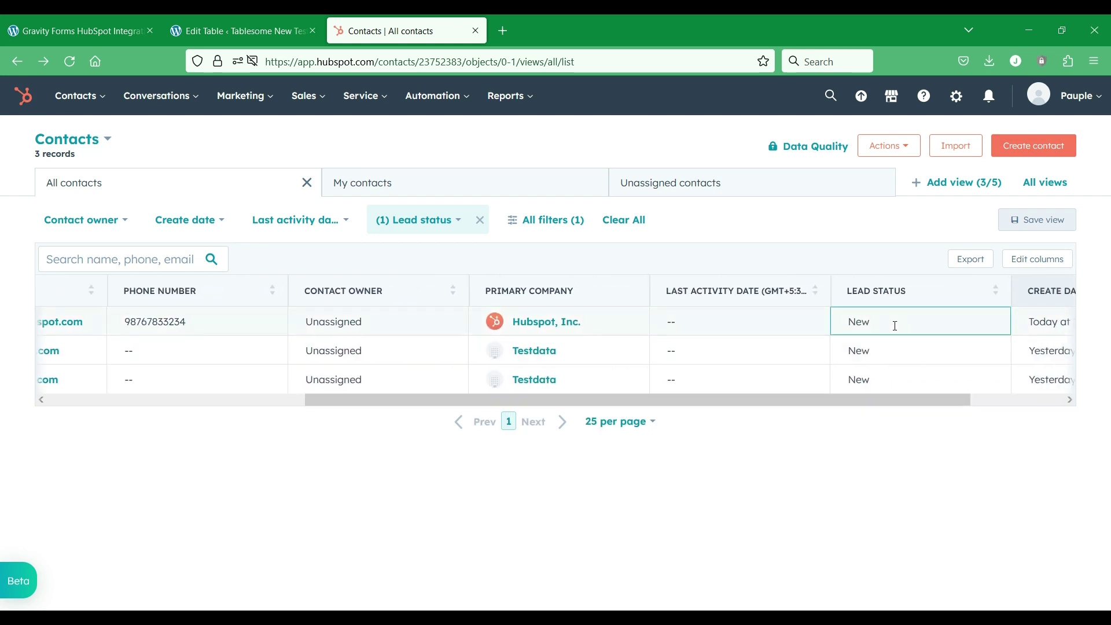
left_click_drag(876, 402, 495, 414)
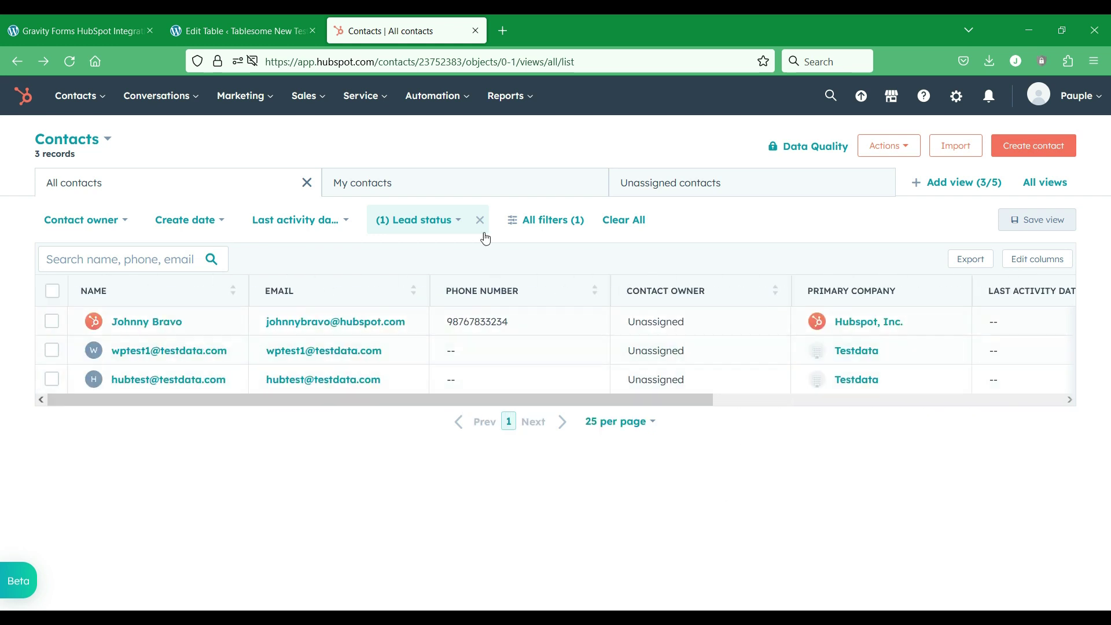
left_click(450, 224)
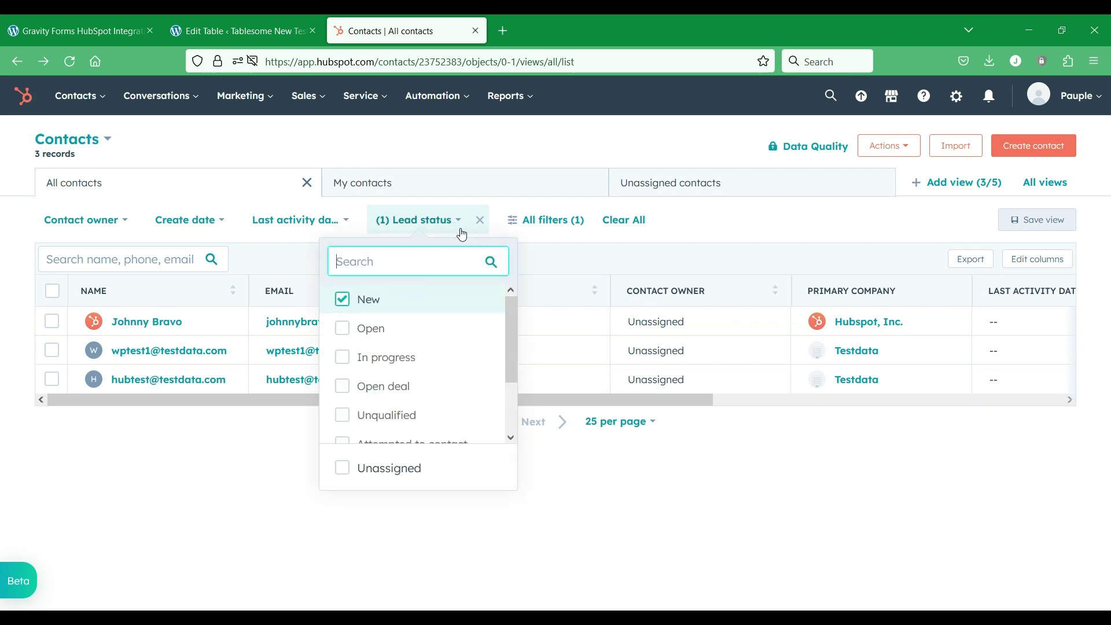
Step: Remove the New lead status filter and open New Leads List under Contacts > Lists
left_click(342, 299)
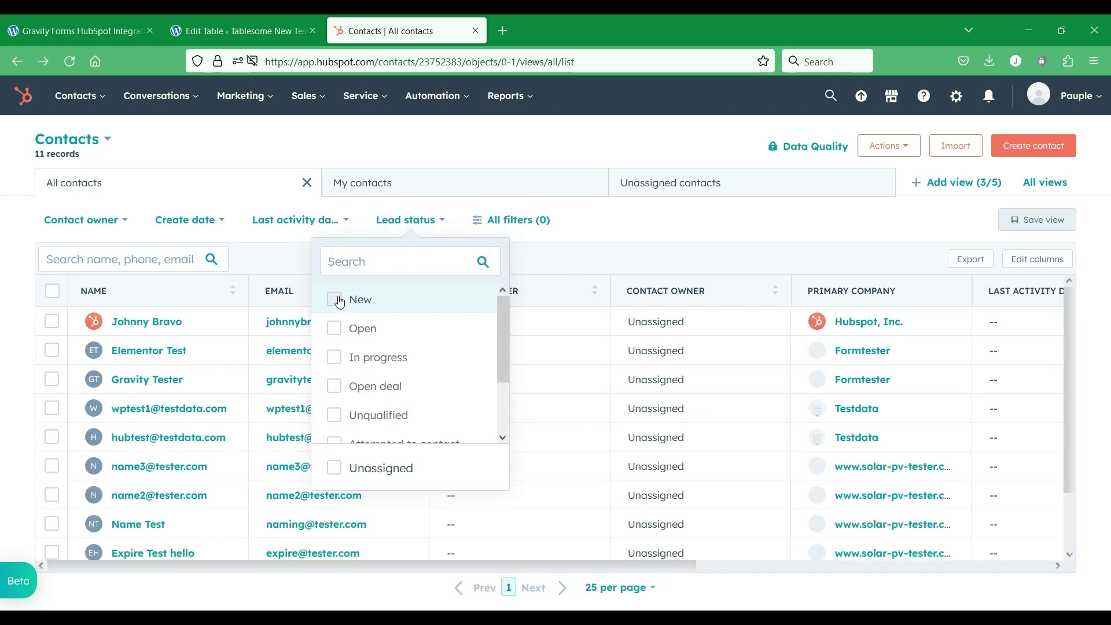
left_click(2, 221)
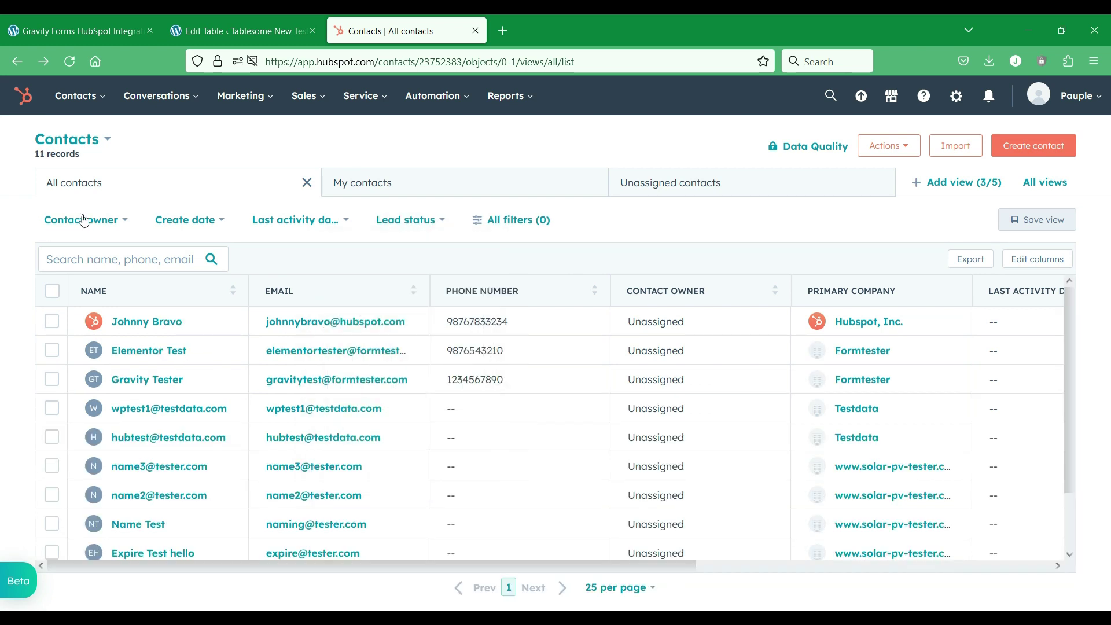
left_click(104, 108)
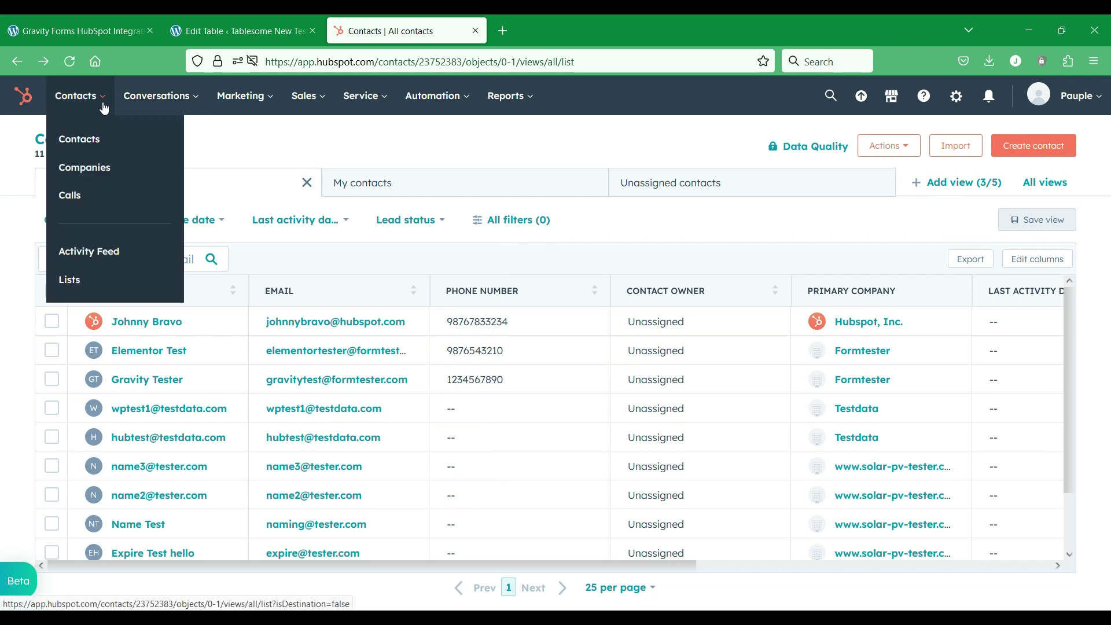
left_click(108, 281)
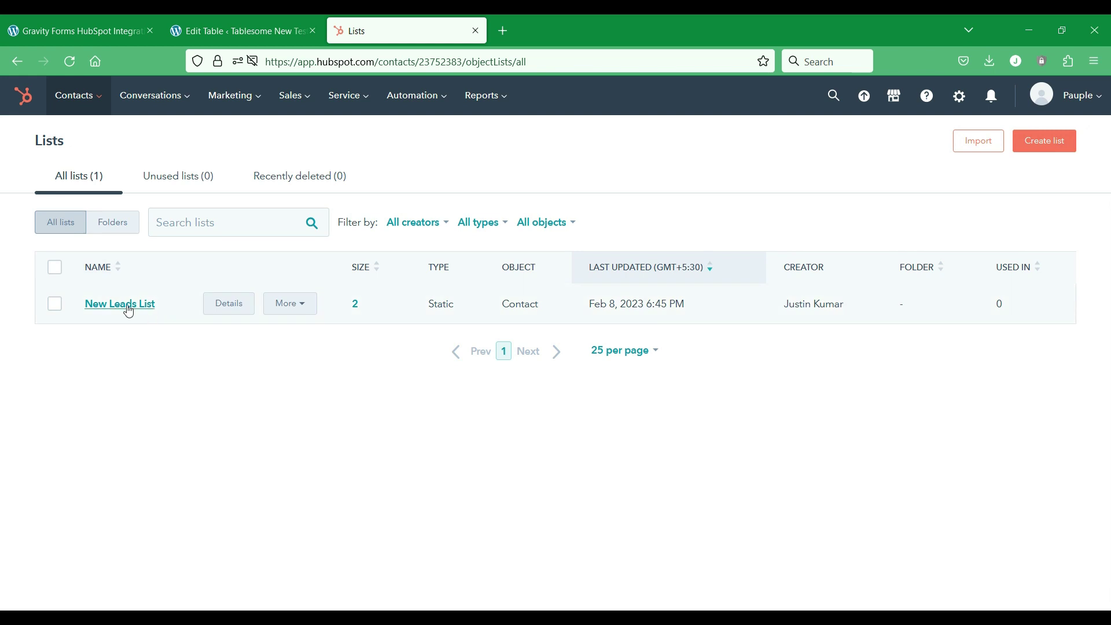
left_click(116, 306)
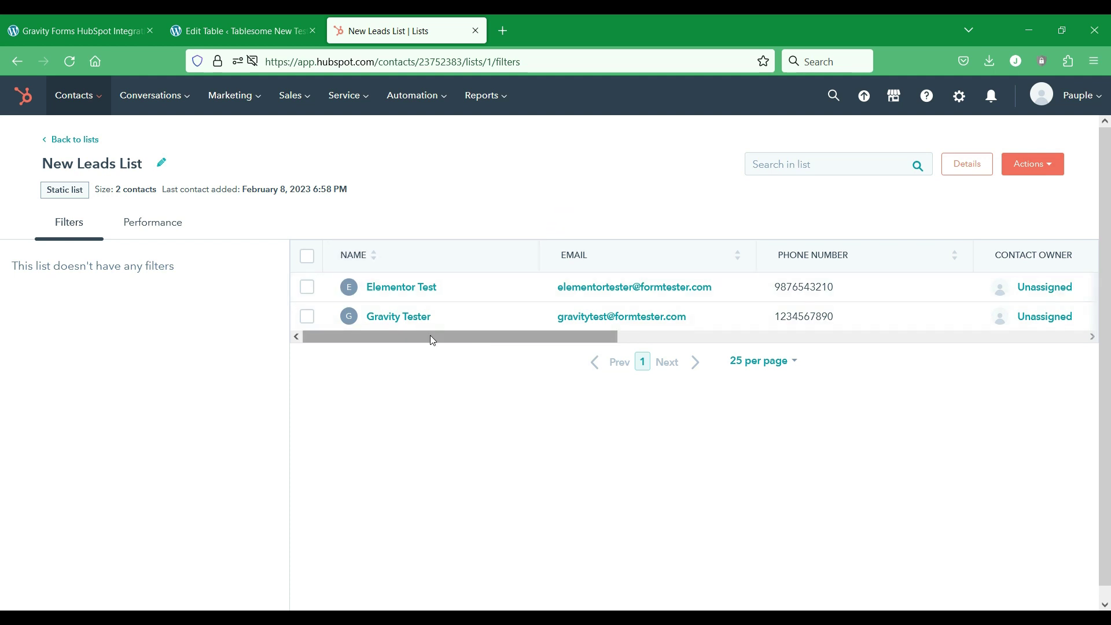
left_click_drag(429, 335, 344, 343)
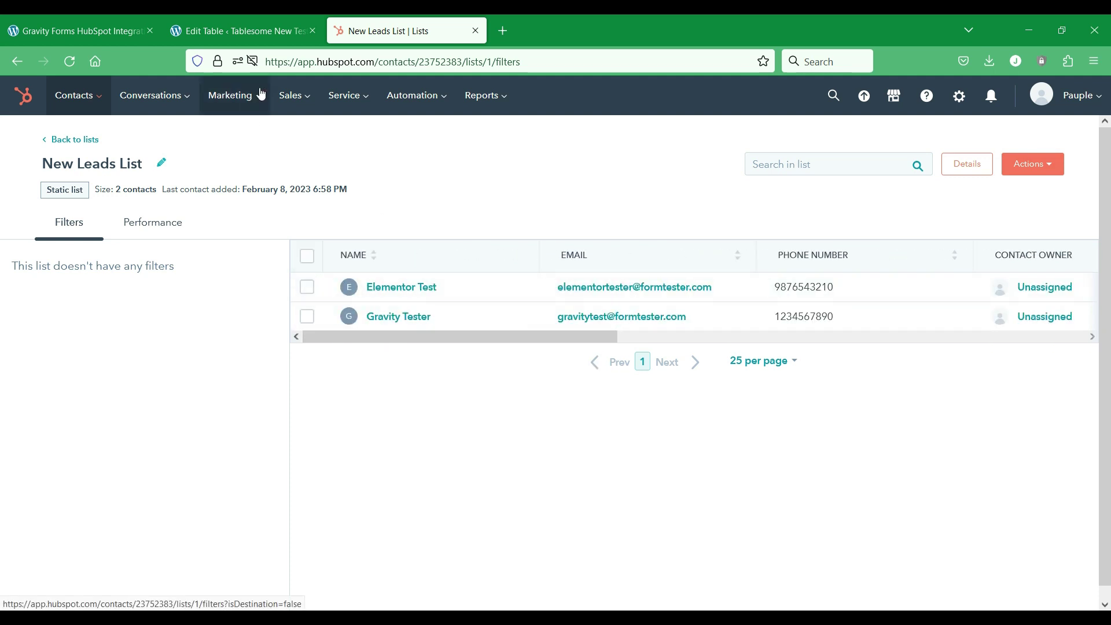
Step: Open the Elementor #22 form page in the Elementor editor in a new tab
left_click(254, 33)
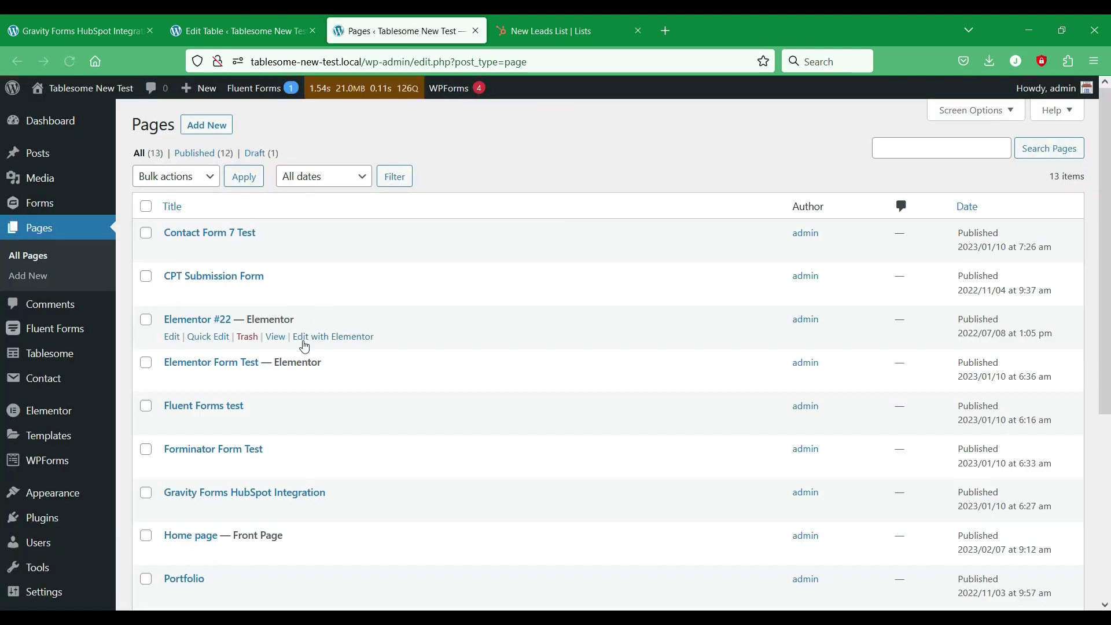
right_click(328, 382)
left_click(379, 116)
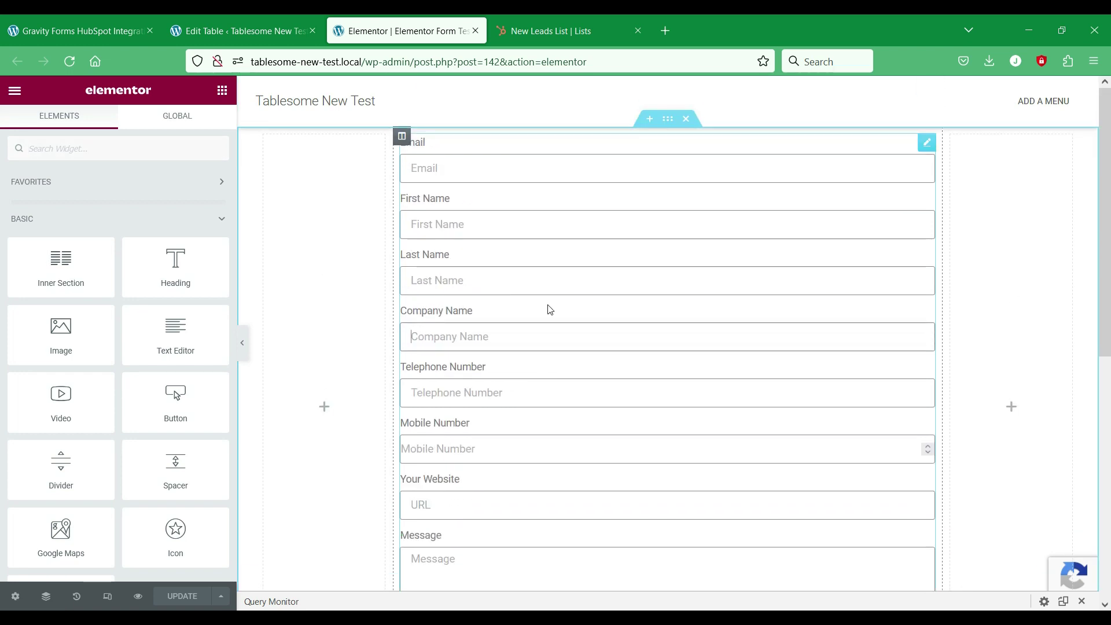
Step: Preview the Form Test page's contact form and close the Elementor editor
left_click(549, 310)
scroll(82, 290, "down", 3)
scroll(480, 359, "down", 1)
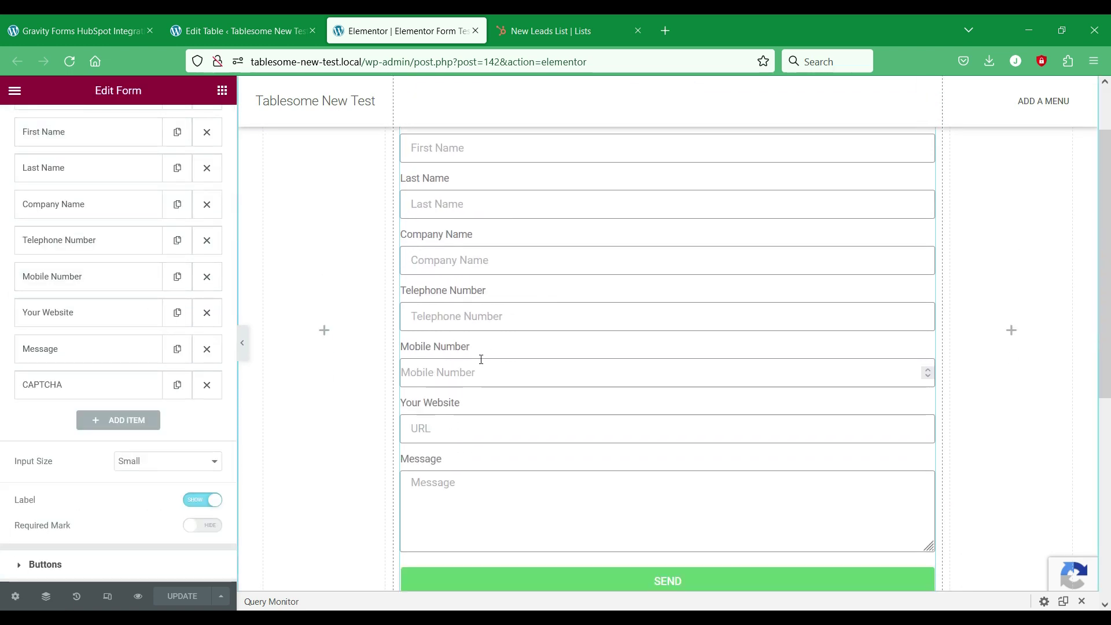
scroll(481, 360, "down", 3)
scroll(484, 364, "up", 4)
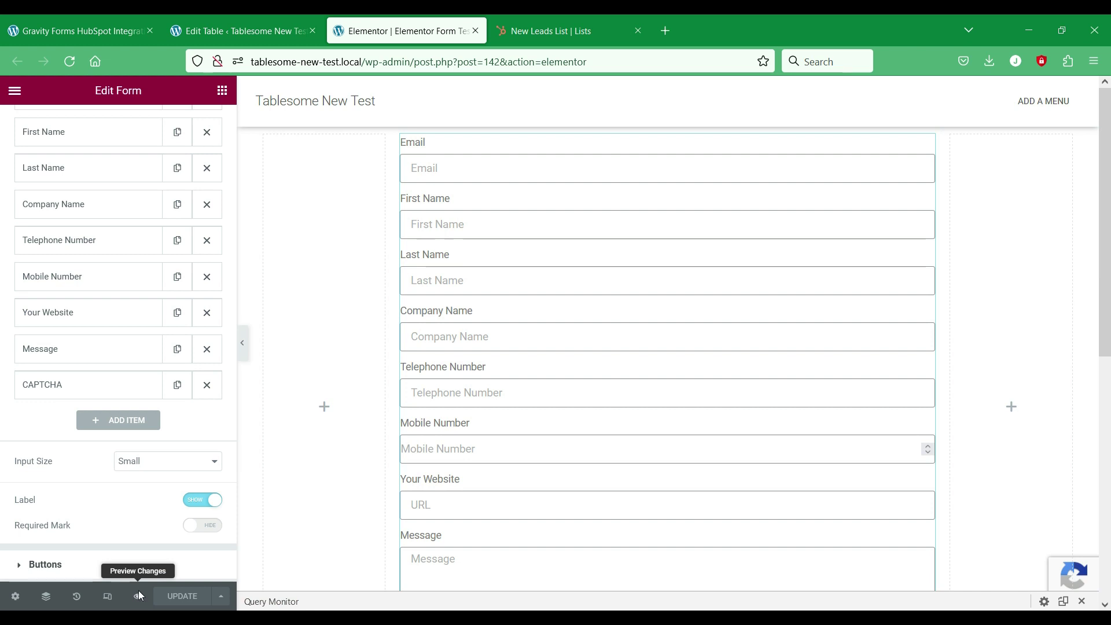
left_click(139, 596)
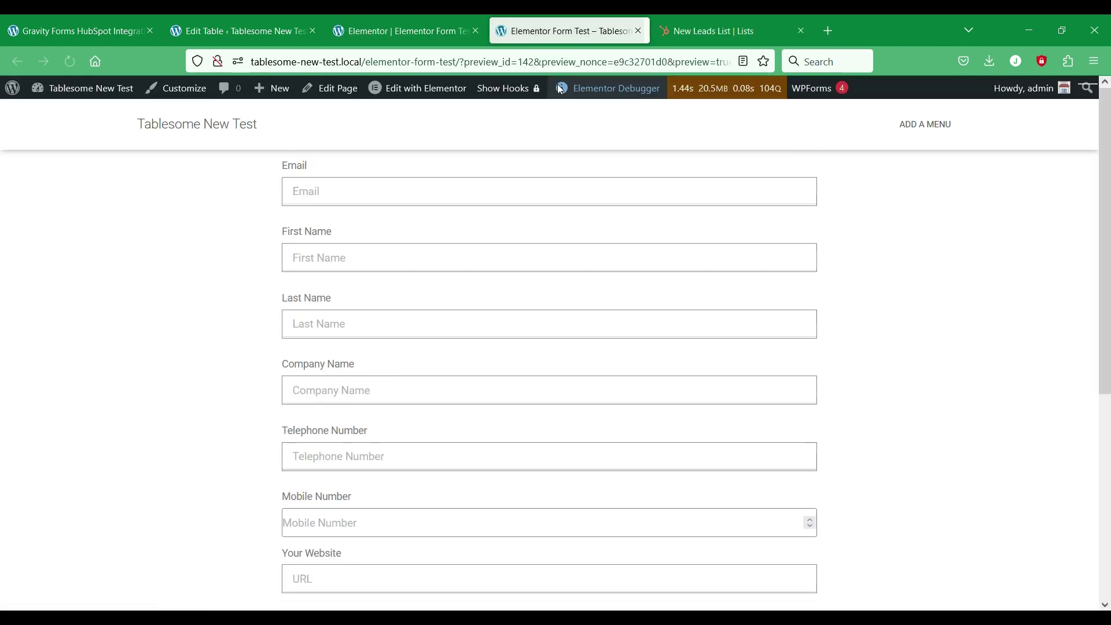
left_click(473, 23)
left_click(475, 30)
scroll(384, 320, "down", 5)
scroll(399, 289, "up", 2)
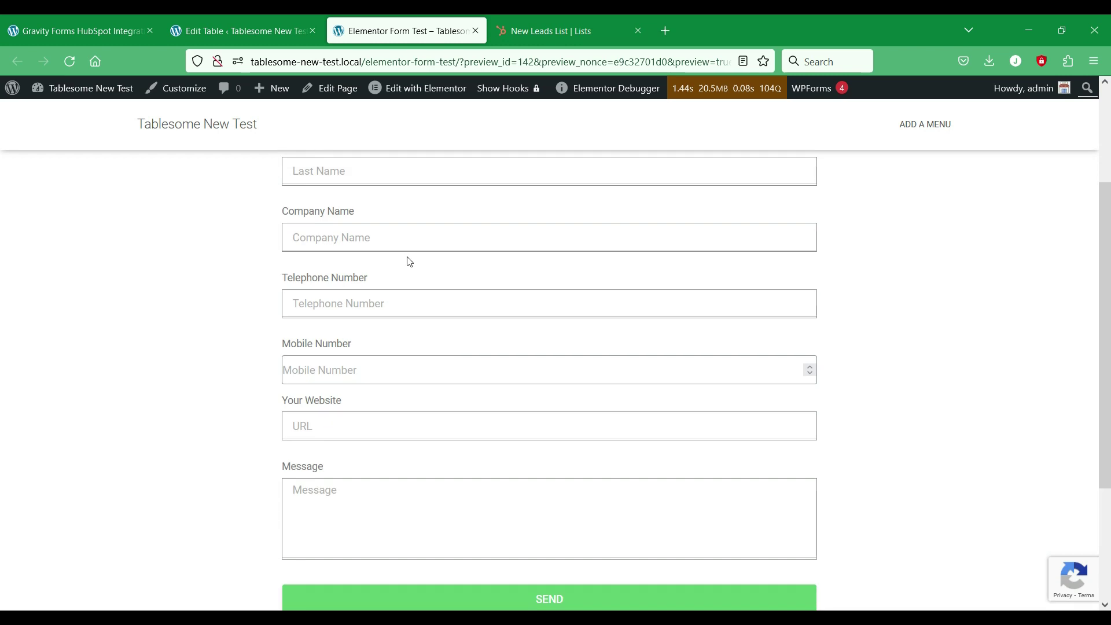
Step: Return to the Tablesome table editor and reload the page
left_click(260, 33)
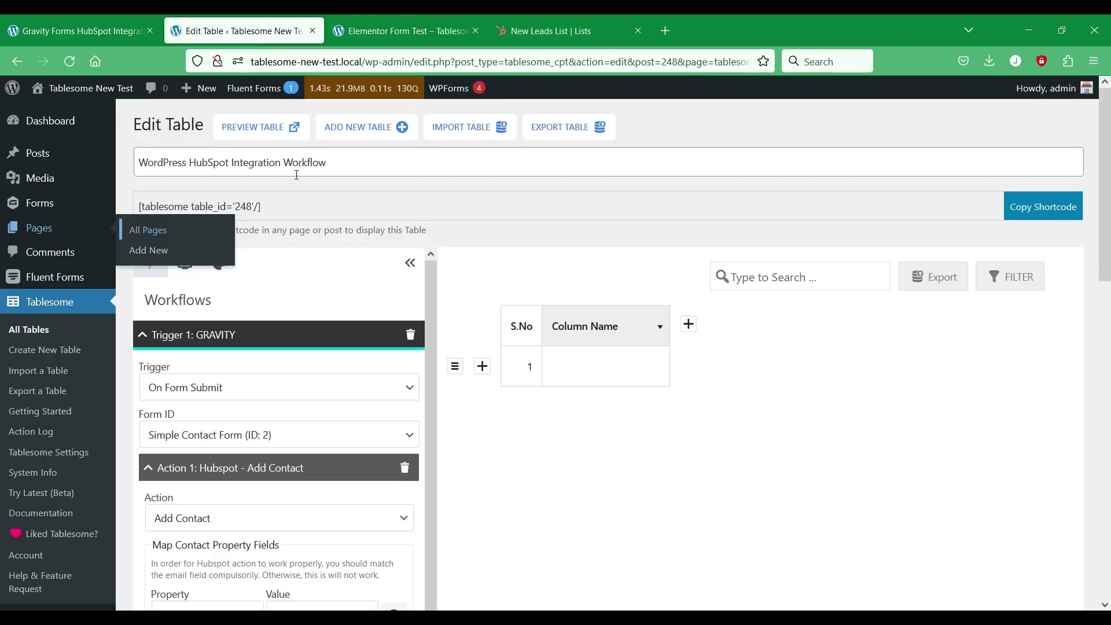
left_click(300, 344)
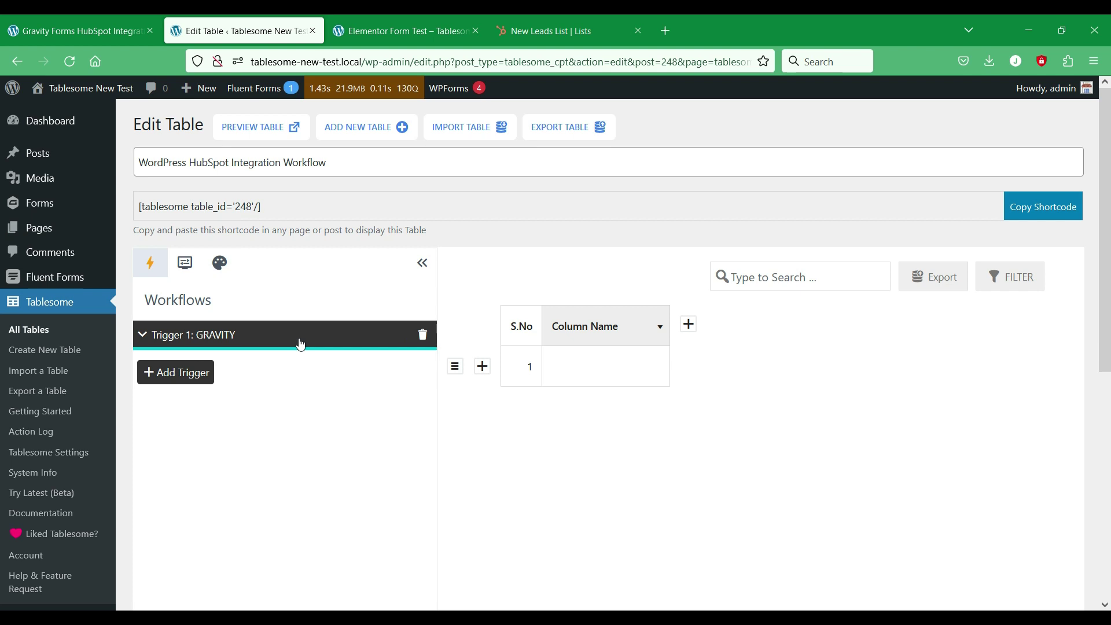
right_click(518, 447)
left_click(614, 241)
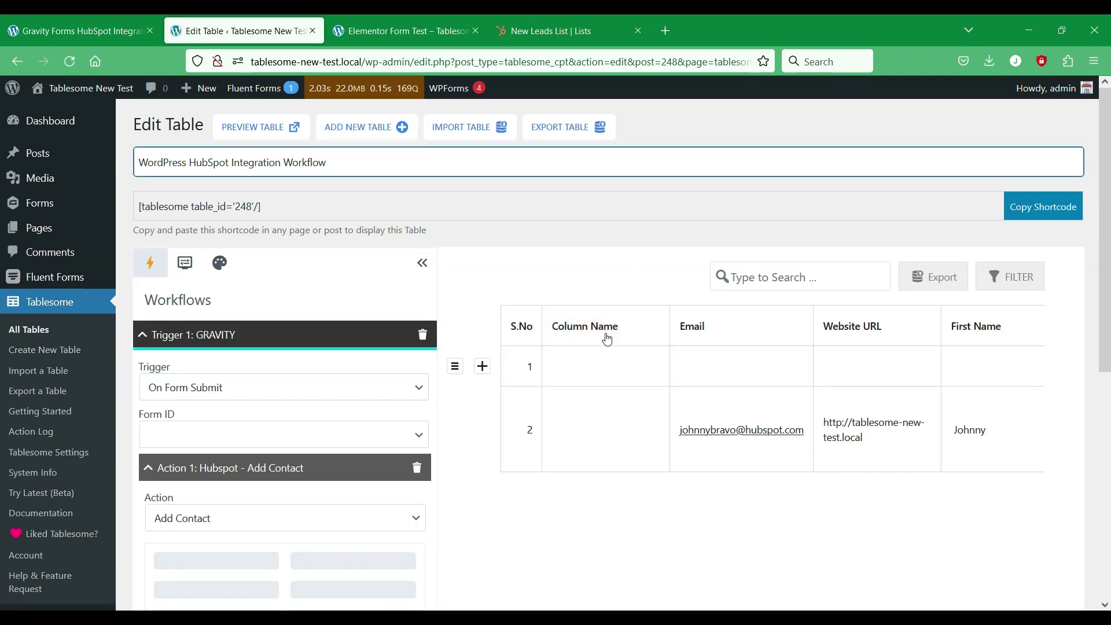
Step: Delete the empty 'Column Name' column and the blank first row, confirming both deletions
left_click(605, 329)
left_click(591, 574)
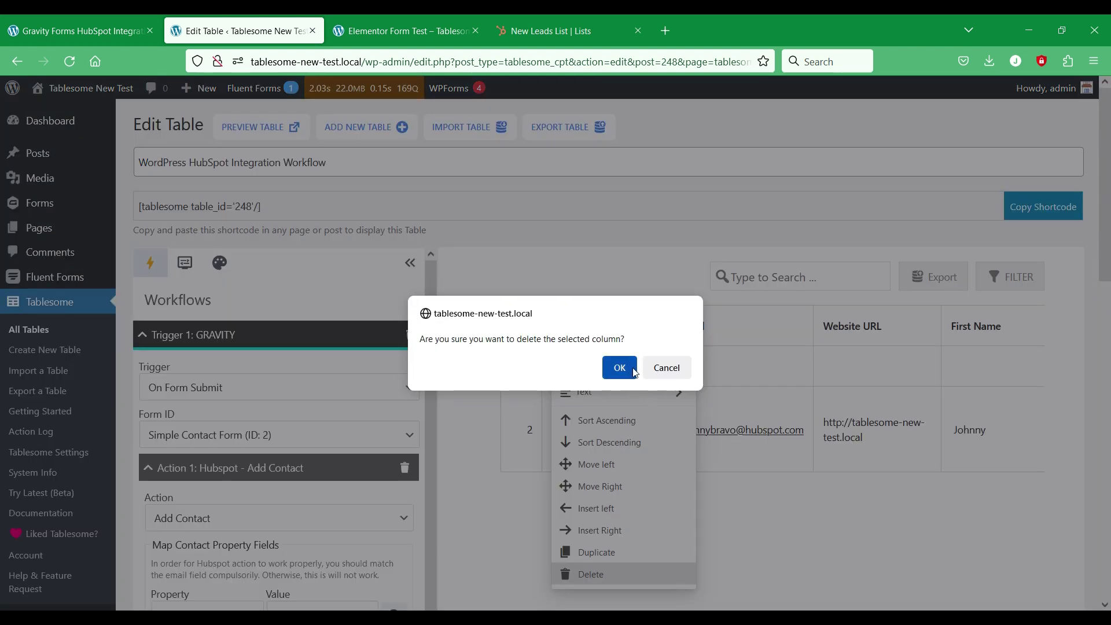
left_click(632, 369)
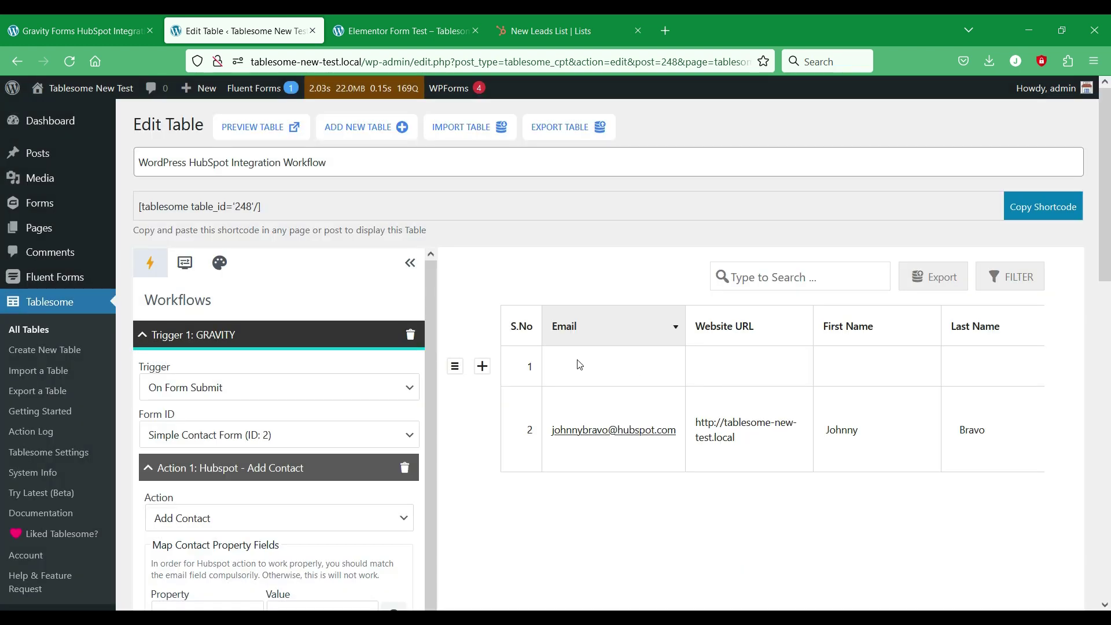
left_click(455, 367)
left_click(535, 433)
left_click(620, 368)
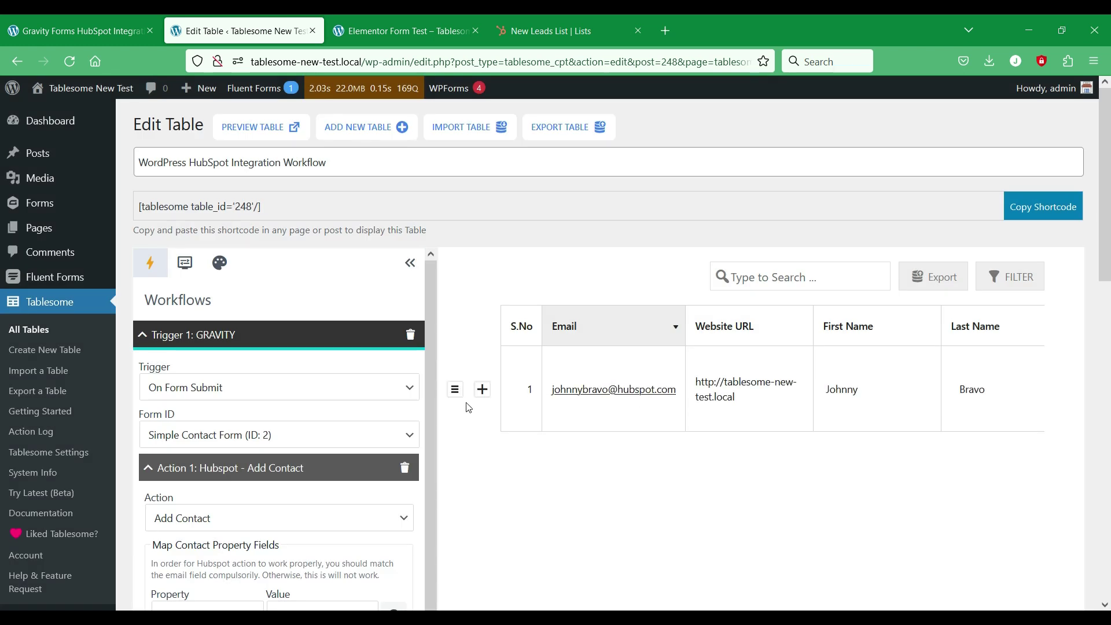
scroll(495, 401, "down", 6)
scroll(496, 402, "up", 6)
Step: Review the cleaned table with the workflow panel collapsed, then restore the panel
left_click(423, 265)
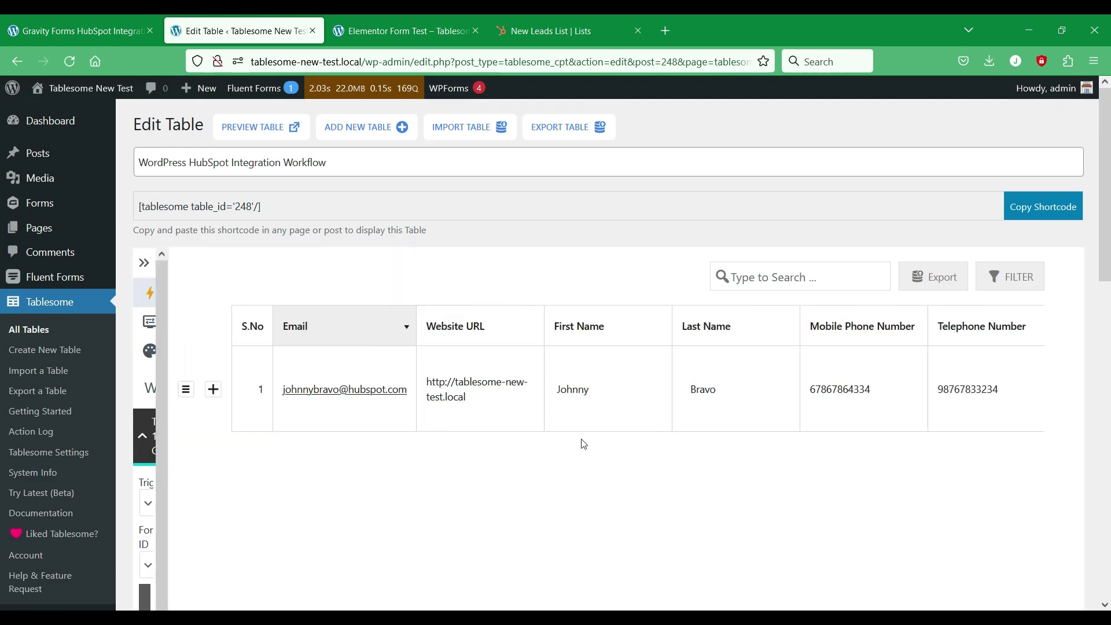
scroll(582, 441, "down", 5)
left_click_drag(678, 307, 881, 297)
scroll(855, 355, "up", 6)
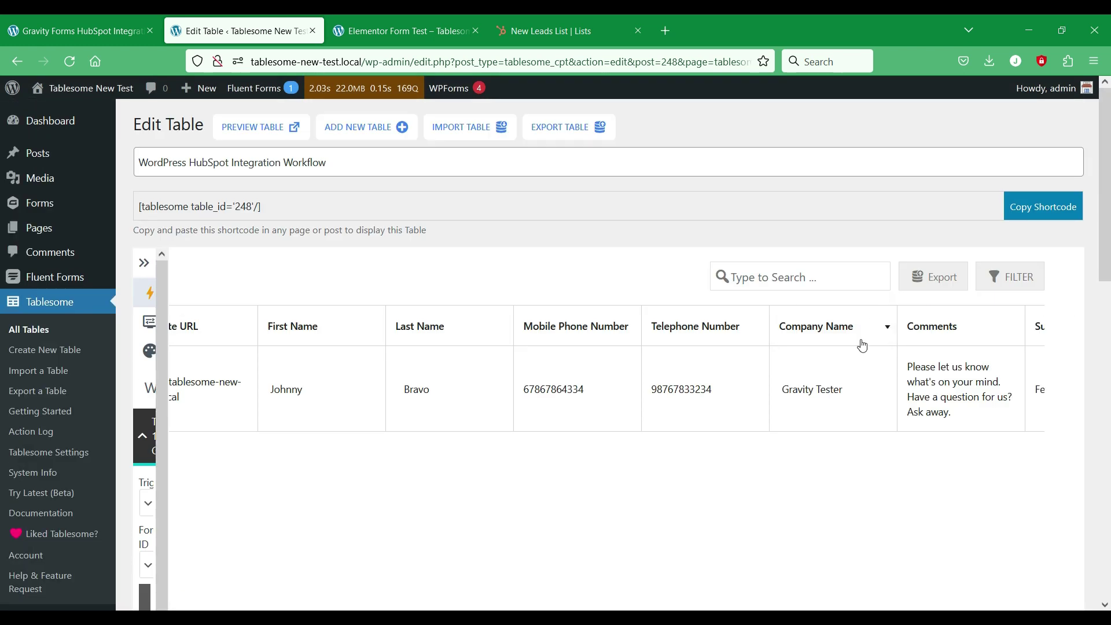
scroll(804, 409, "down", 4)
left_click_drag(745, 540, 251, 457)
scroll(253, 457, "up", 3)
left_click(144, 263)
left_click(350, 344)
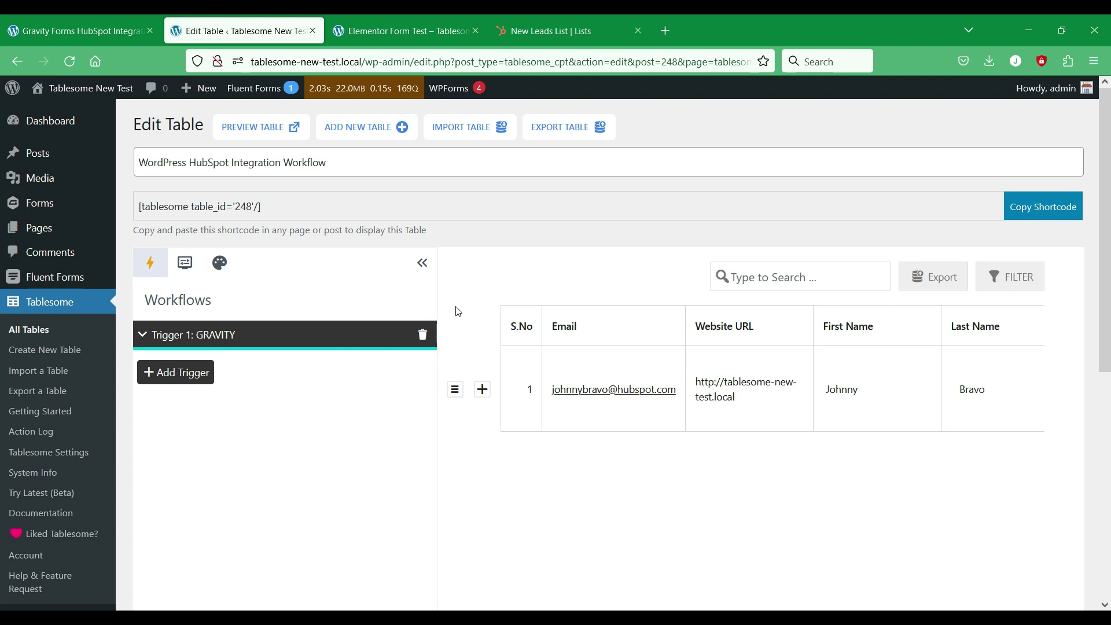
Step: Add Trigger 2 and set it to Elementor's On Form Submit
left_click(190, 381)
left_click(210, 375)
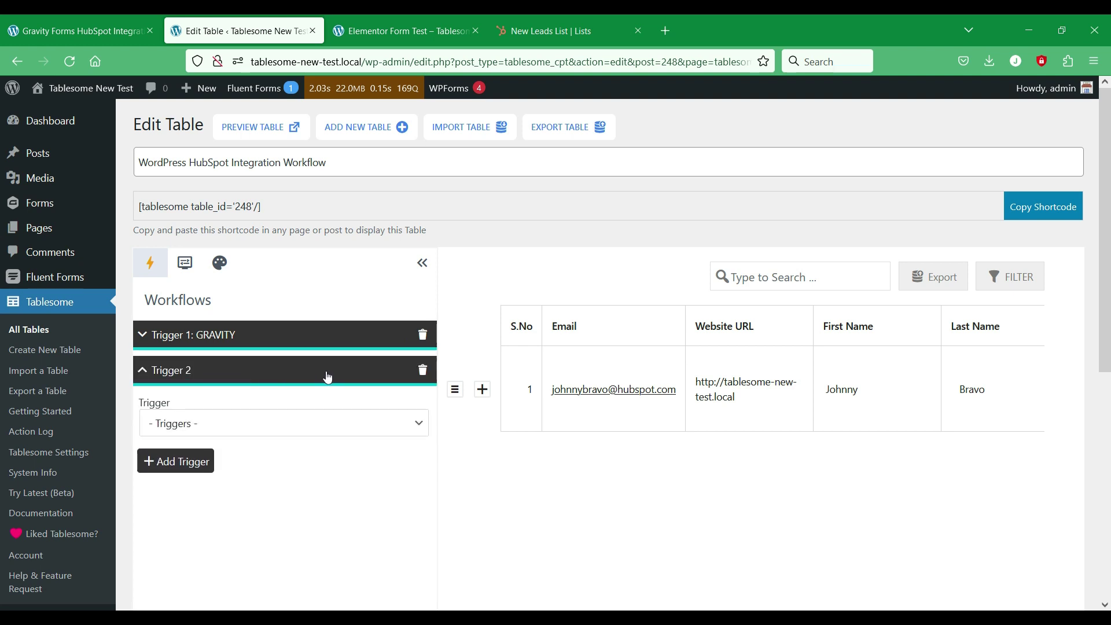
left_click(348, 428)
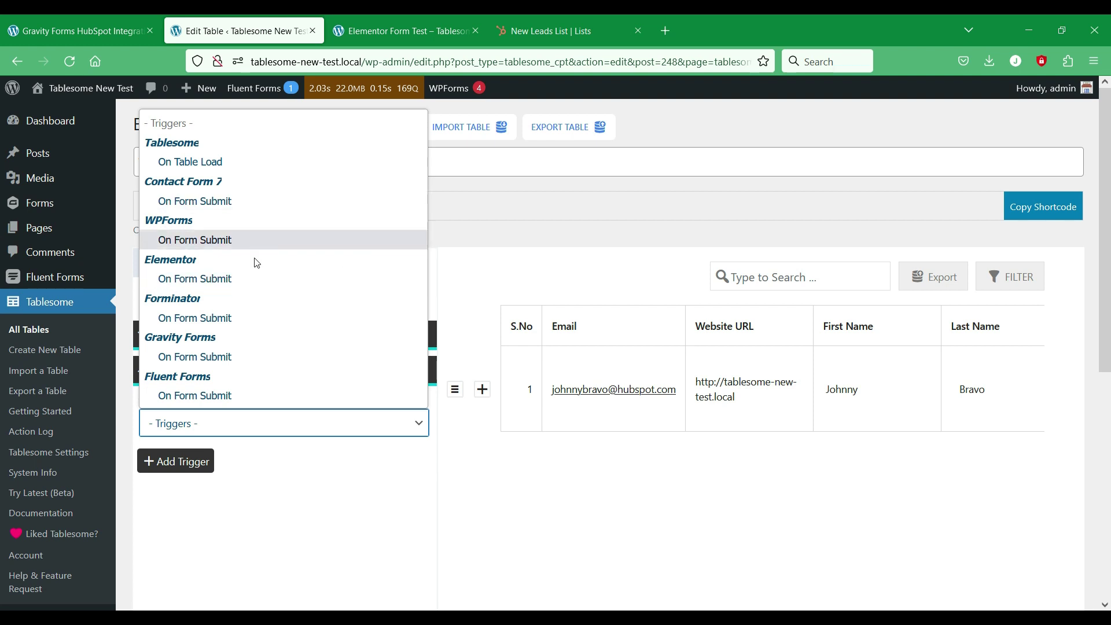
left_click(305, 288)
scroll(454, 369, "down", 2)
left_click(330, 355)
left_click(330, 355)
Step: Set form to New Form (ID 6e2519f) and action to HubSpot Add Contact to Static List with New Leads List
left_click(338, 404)
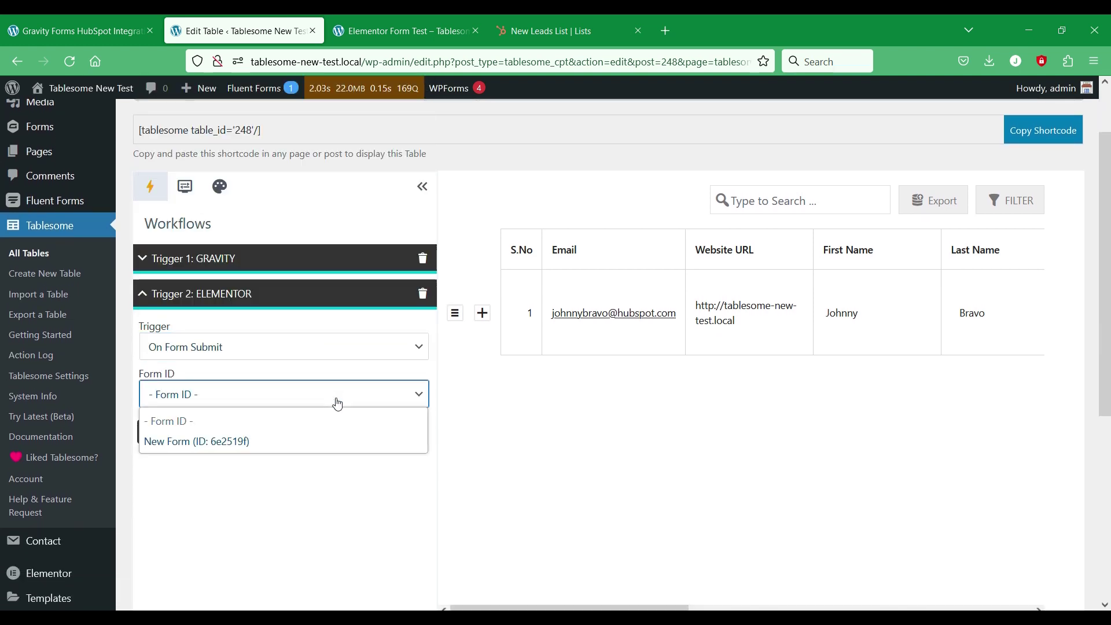
left_click(320, 444)
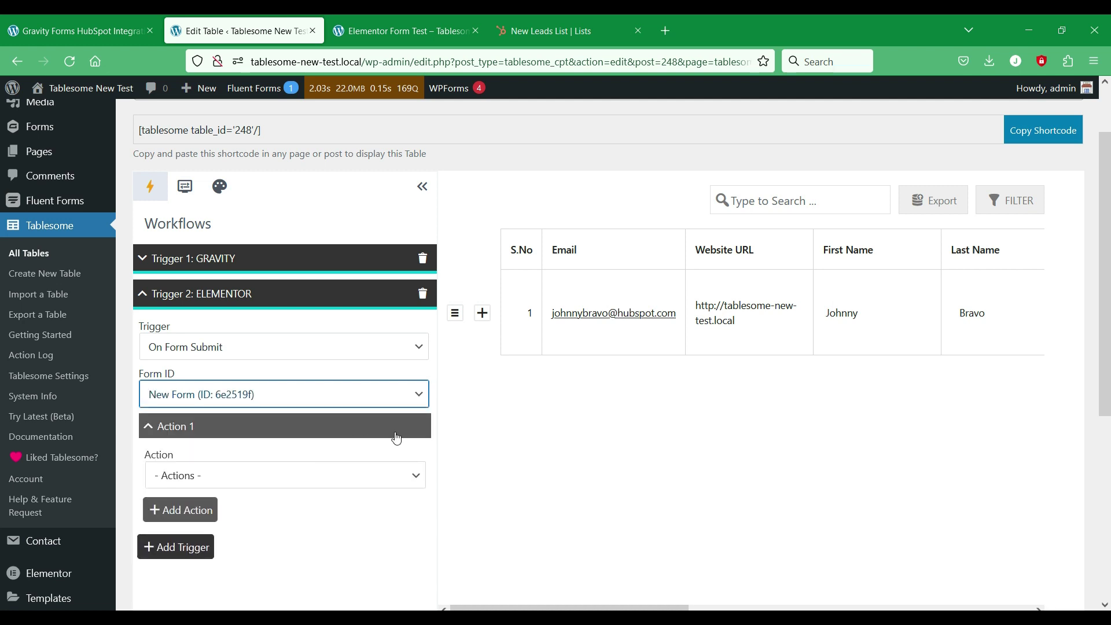
scroll(397, 438, "down", 4)
left_click(366, 324)
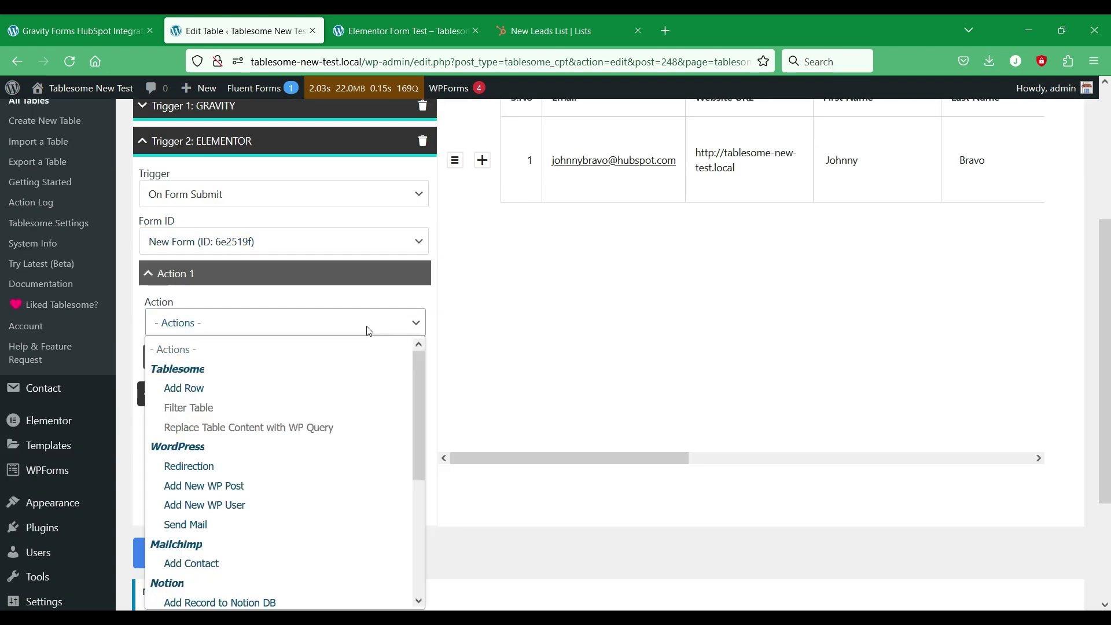
scroll(381, 399, "down", 3)
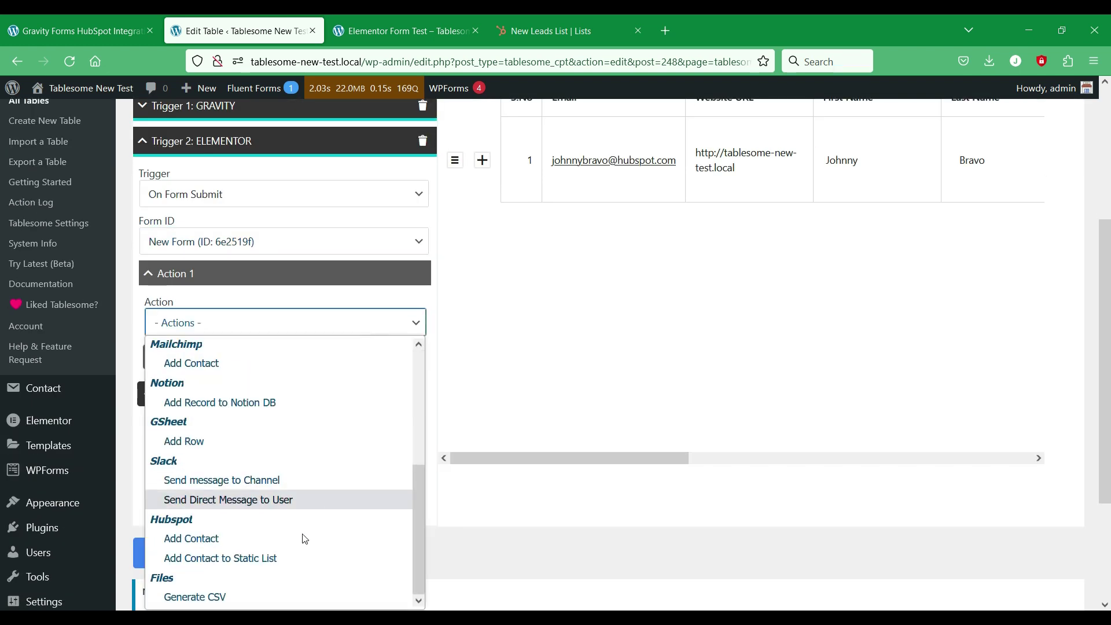
left_click(275, 557)
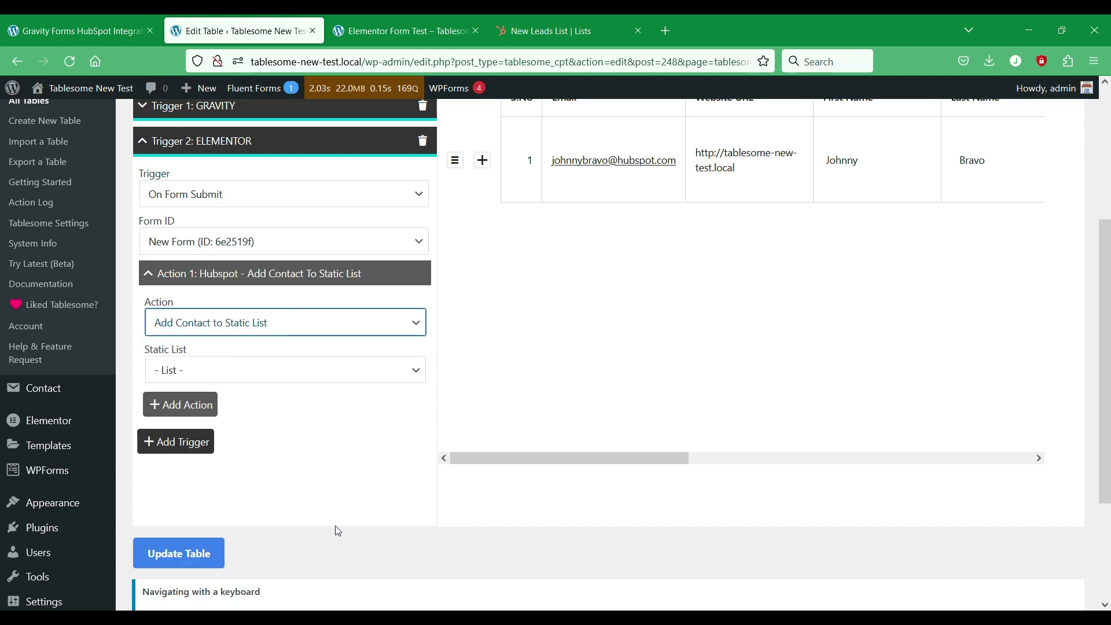
left_click(416, 373)
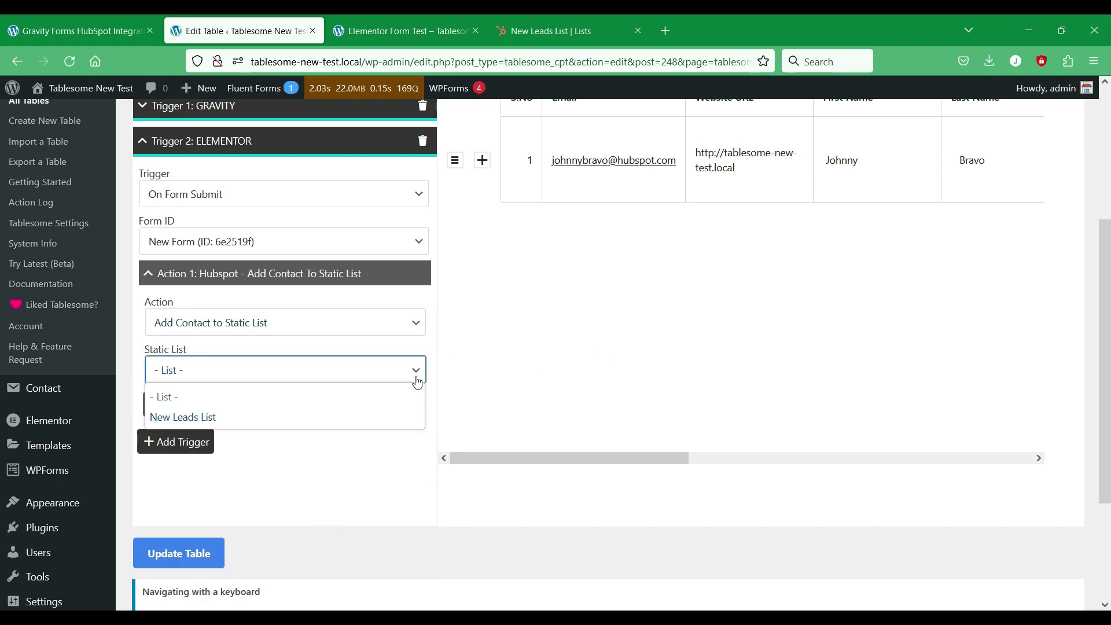
left_click(344, 421)
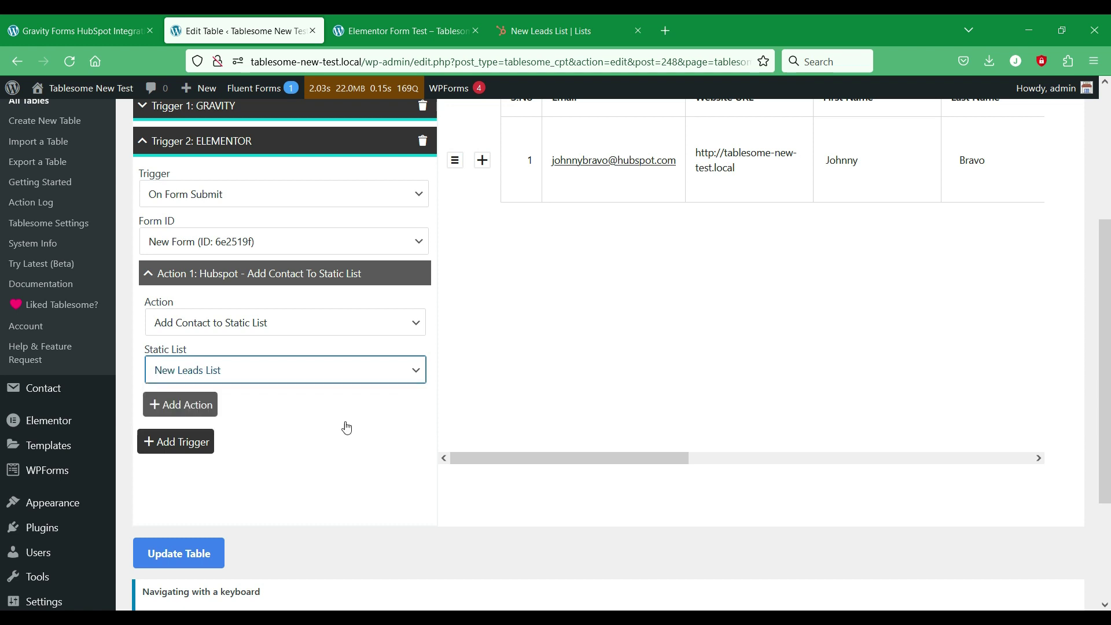
Step: Map HubSpot First Name and Last Name to the form's First Name and Last Name fields
left_click(590, 33)
left_click(237, 31)
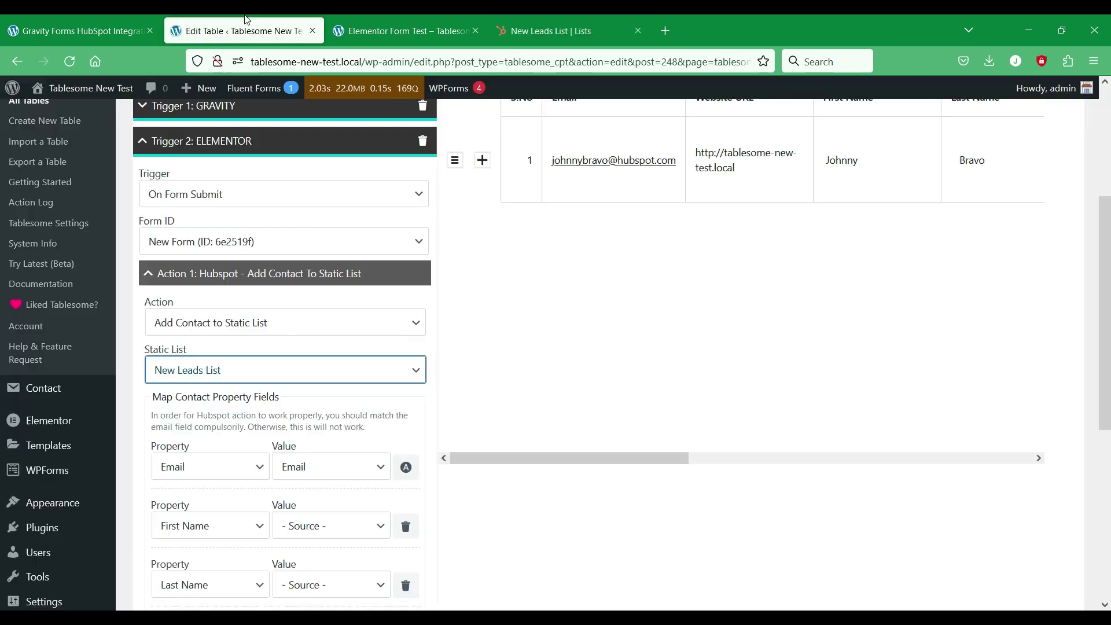
scroll(307, 359, "down", 4)
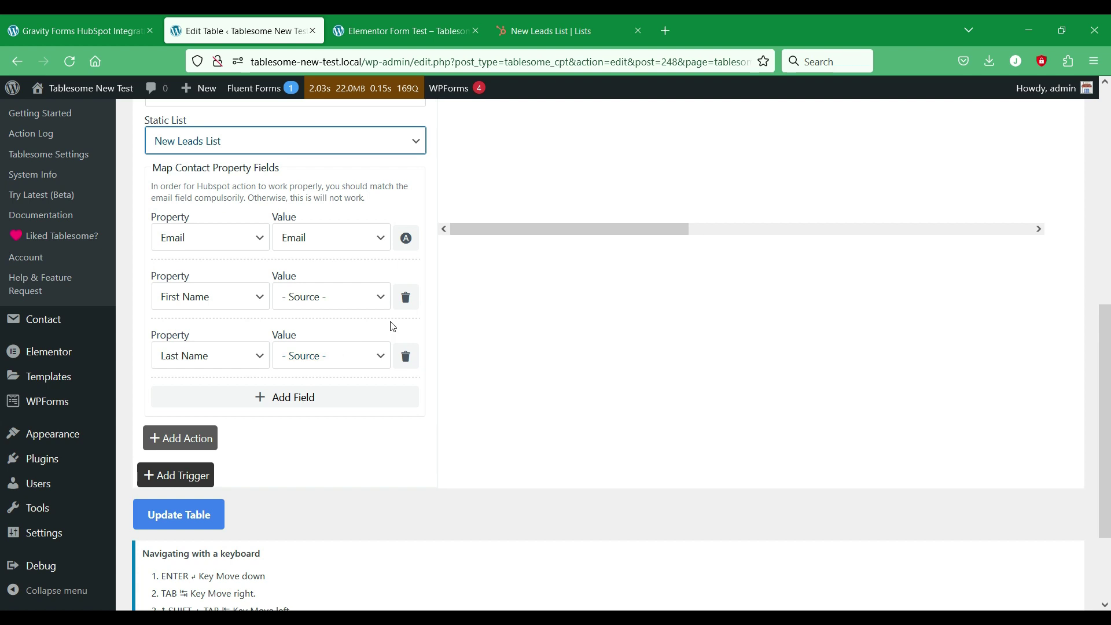
left_click(371, 297)
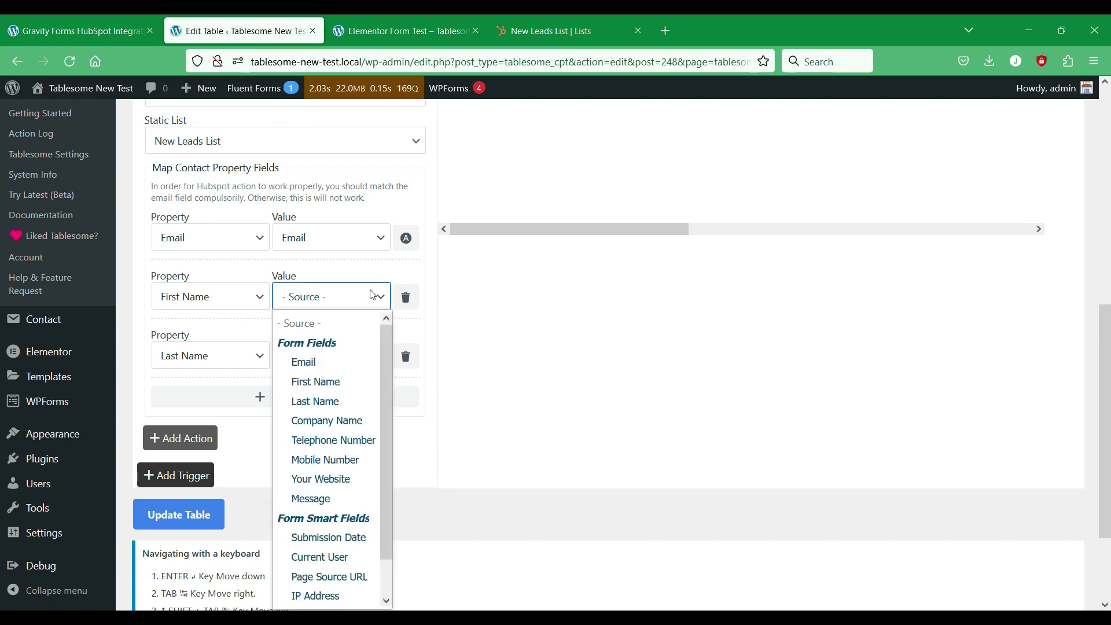
left_click(318, 380)
left_click(353, 359)
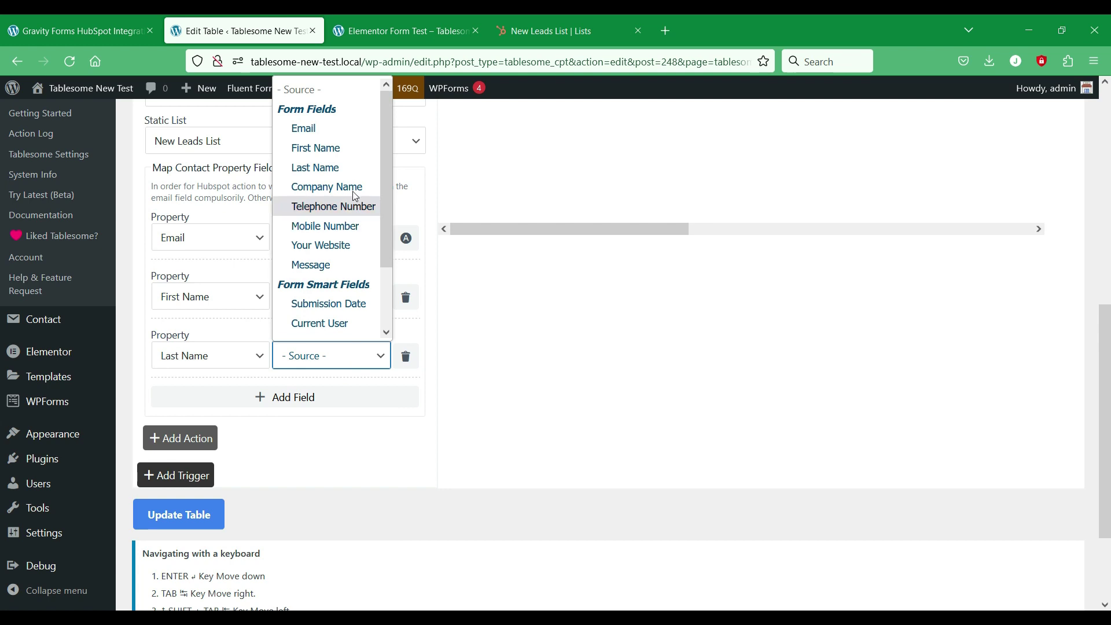
left_click(358, 168)
Step: Add three mapping rows using form fields Company Name, Telephone Number and Mobile Number
left_click(315, 397)
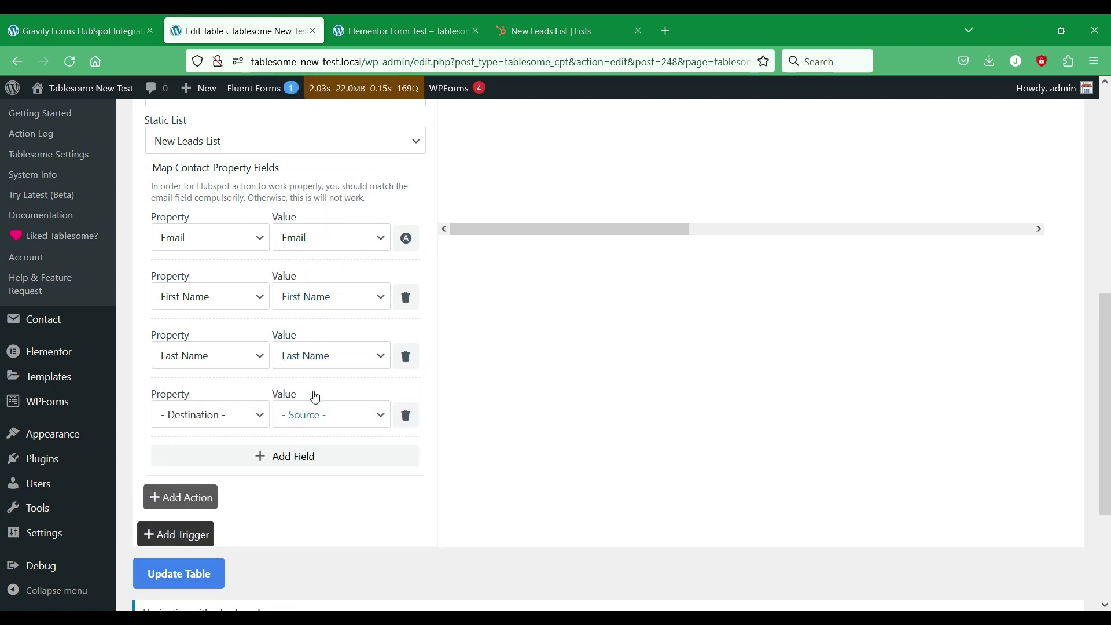
left_click(320, 454)
left_click(334, 514)
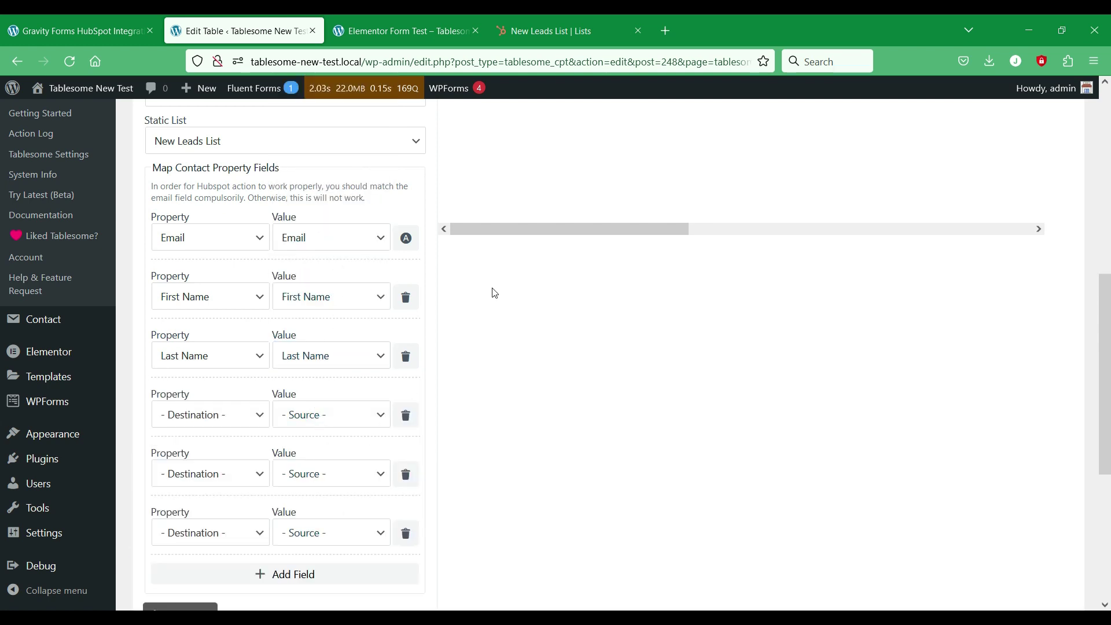
scroll(405, 324, "down", 1)
left_click(379, 342)
left_click(338, 460)
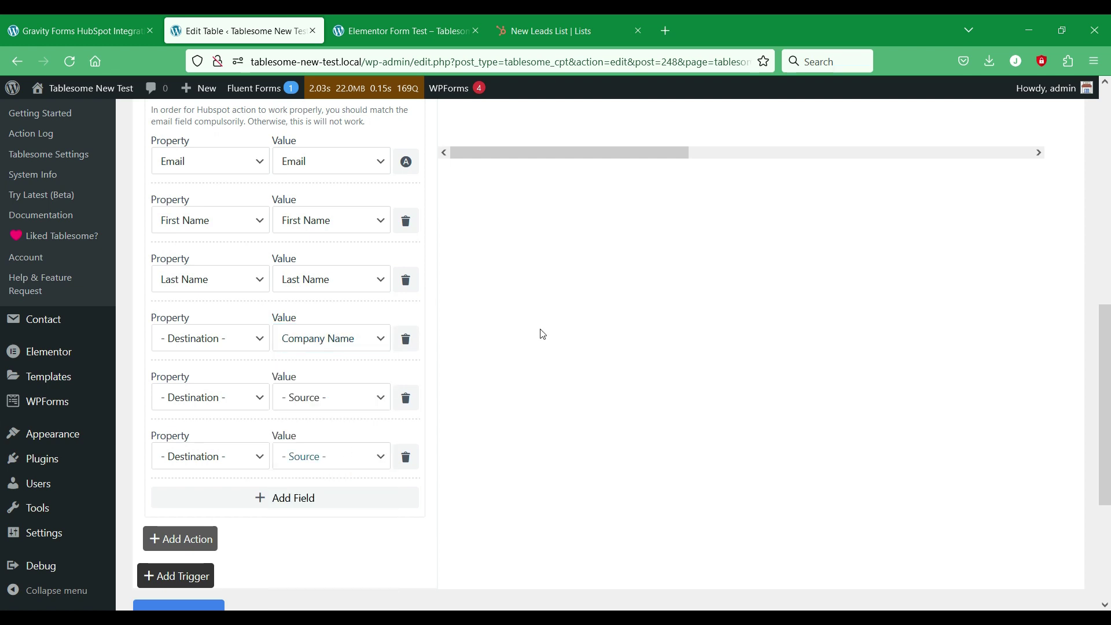
scroll(579, 312, "down", 1)
left_click(371, 321)
left_click(346, 466)
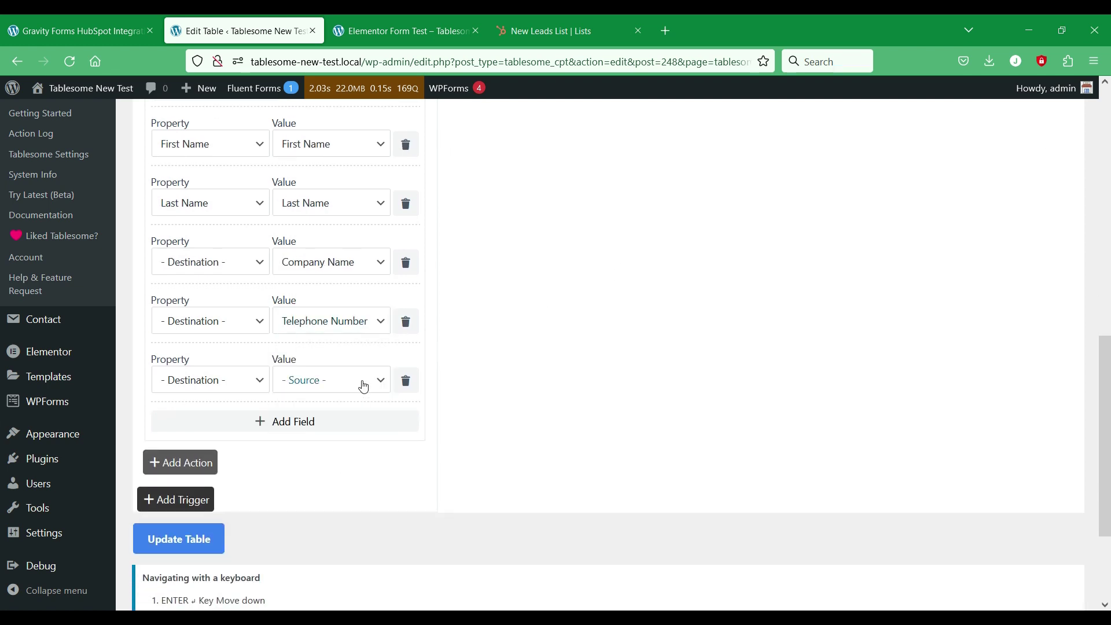
left_click(363, 380)
left_click(365, 216)
Step: Add two more mapping rows for the Your Website and Message form fields
scroll(550, 263, "down", 2)
left_click(354, 273)
left_click(355, 238)
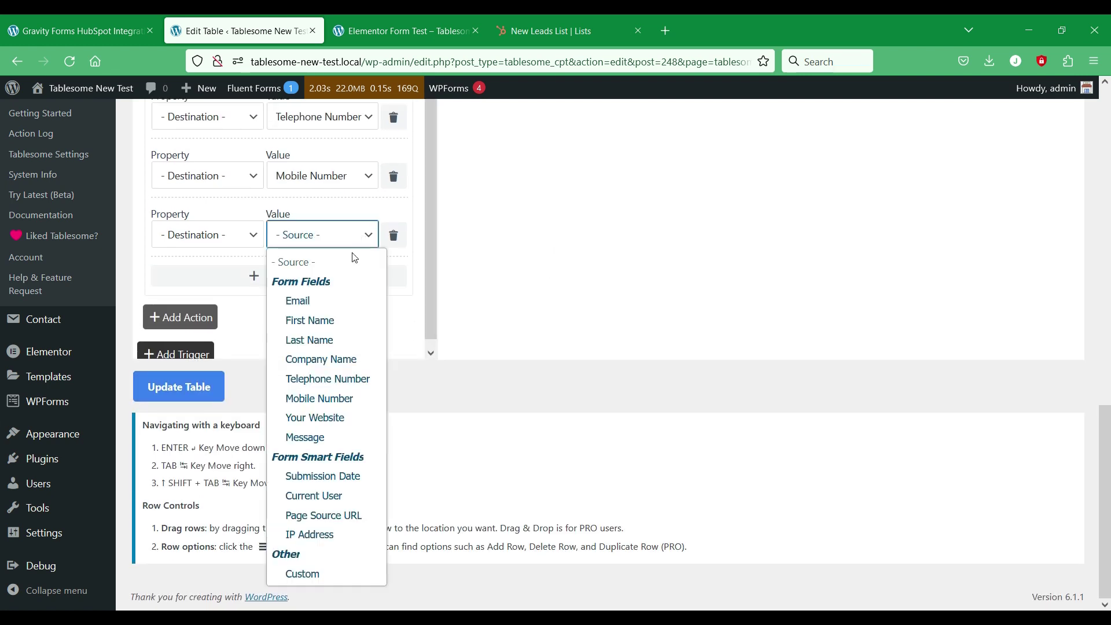
left_click(347, 418)
left_click(335, 277)
left_click(335, 293)
left_click(305, 496)
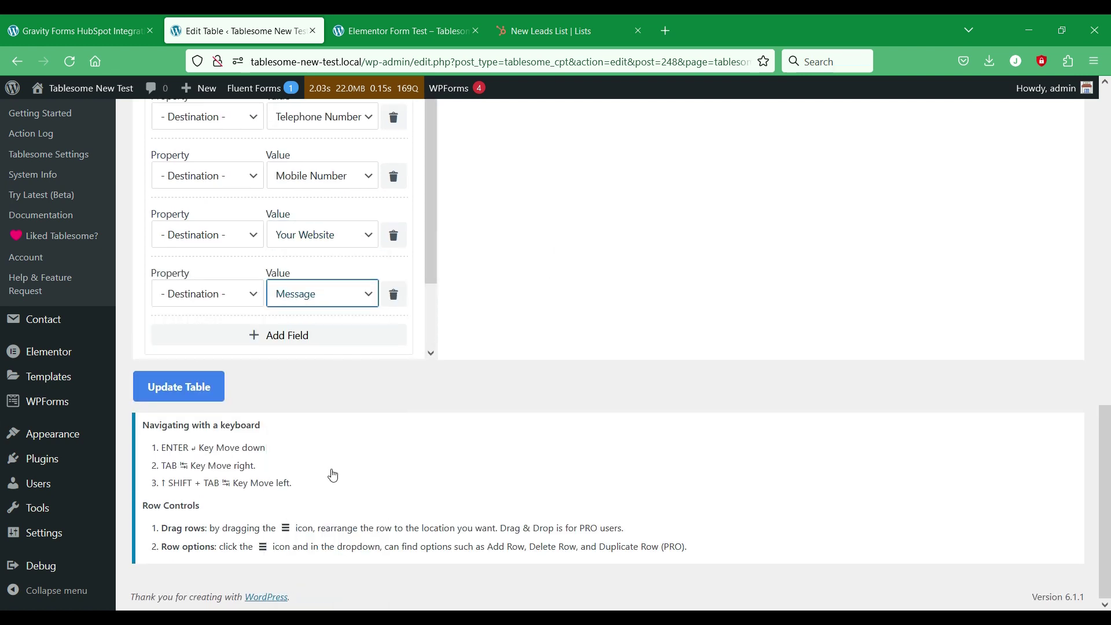
Step: Pair Company Name with HubSpot Company Name and Telephone Number with Phone Number
scroll(518, 315, "up", 6)
scroll(435, 315, "down", 2)
left_click(201, 375)
left_click(210, 201)
scroll(664, 394, "down", 5)
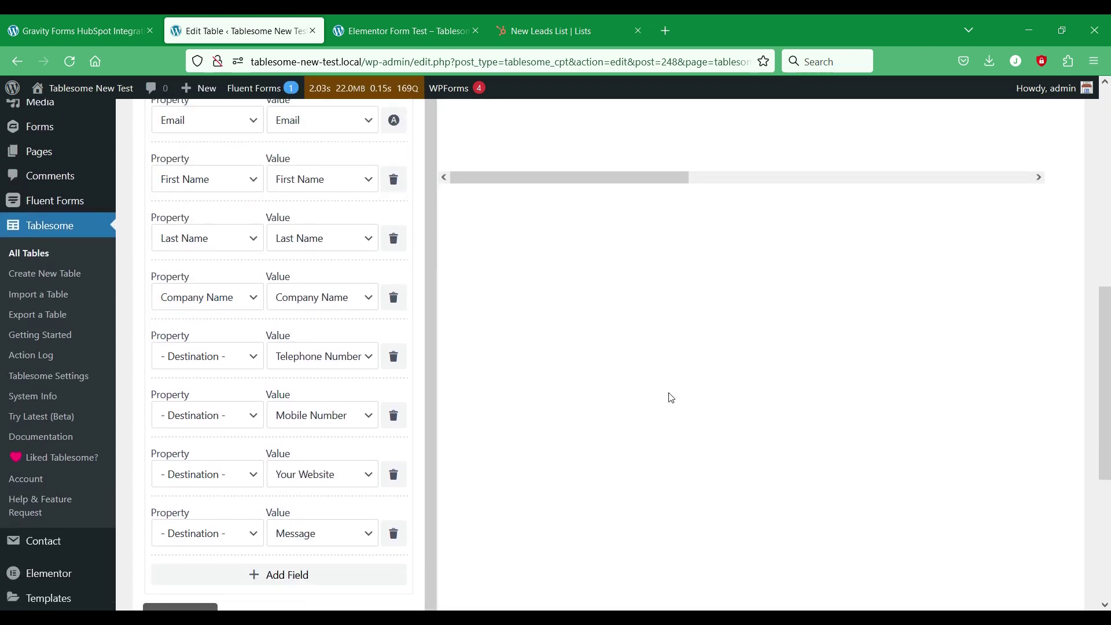
left_click(225, 282)
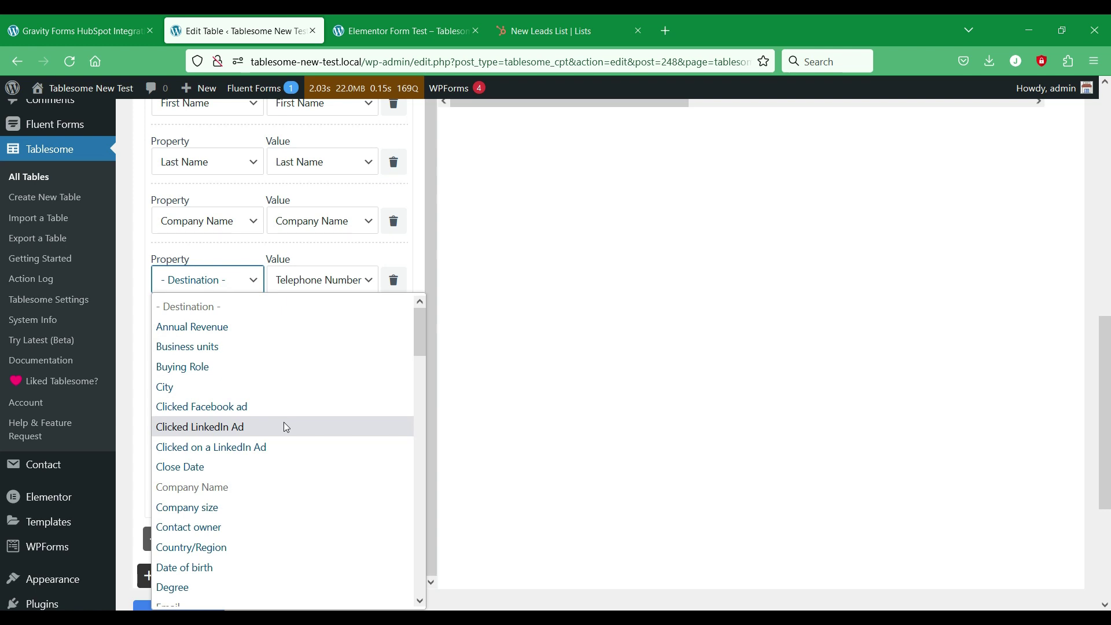
scroll(285, 426, "down", 10)
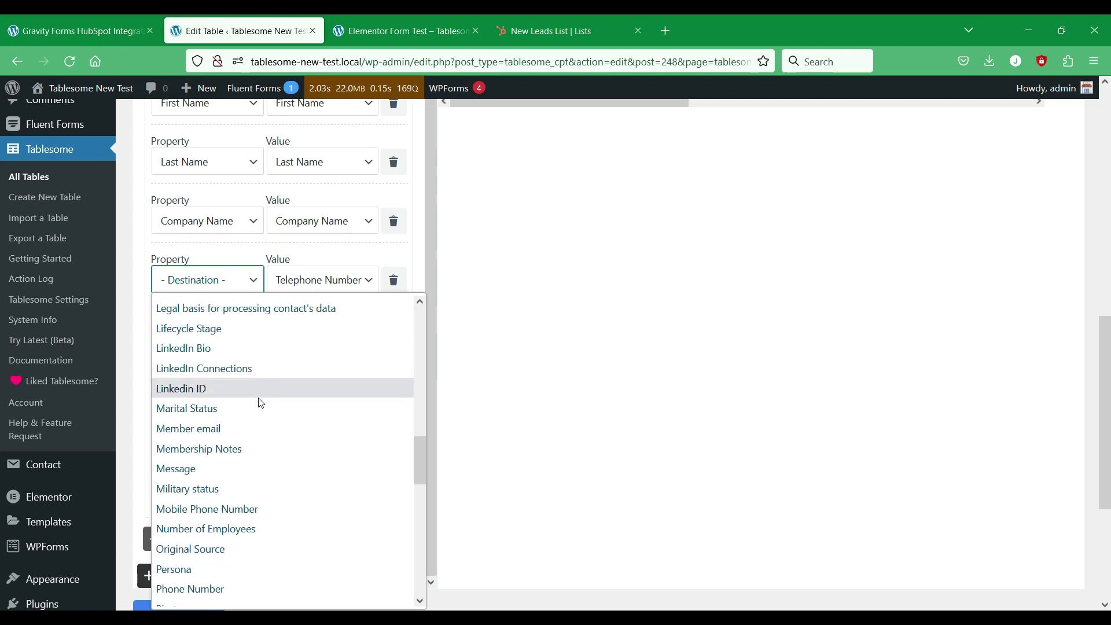
scroll(214, 506, "down", 4)
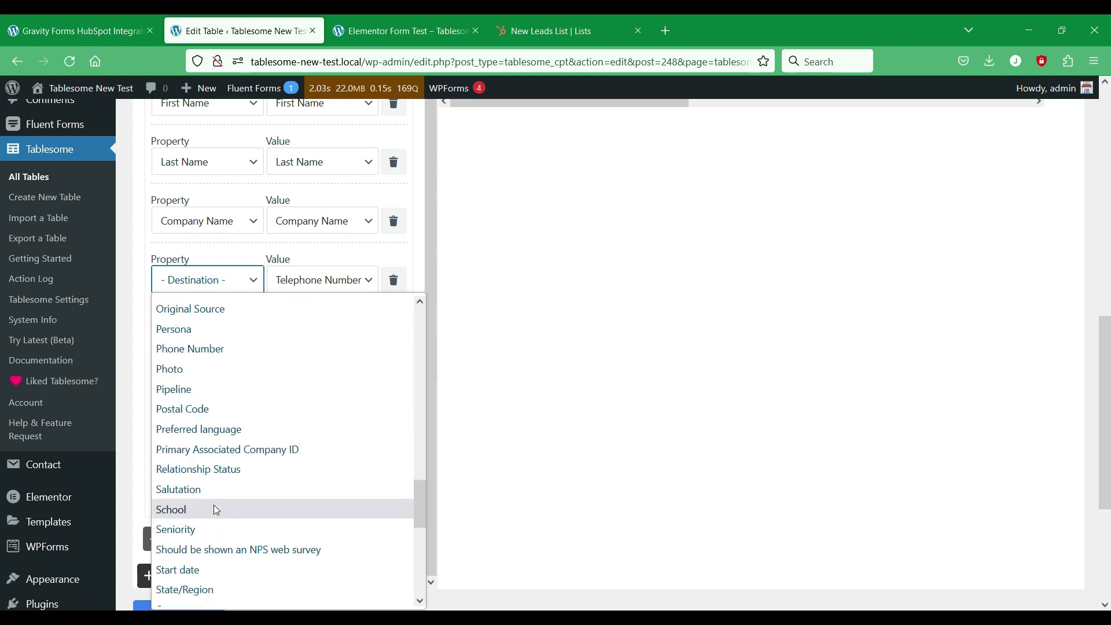
left_click(256, 350)
Step: Pair Mobile Number with Mobile Phone Number and browse properties for the website row
left_click(204, 346)
scroll(249, 465, "down", 12)
left_click(223, 446)
scroll(463, 382, "down", 2)
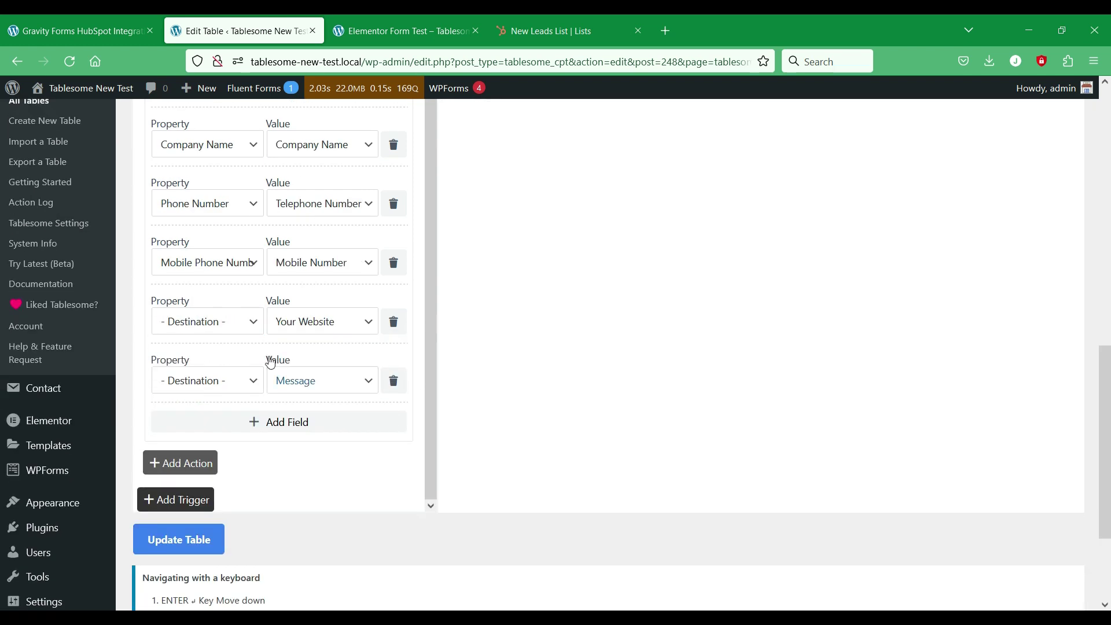
left_click(231, 321)
scroll(269, 417, "down", 8)
scroll(272, 421, "down", 6)
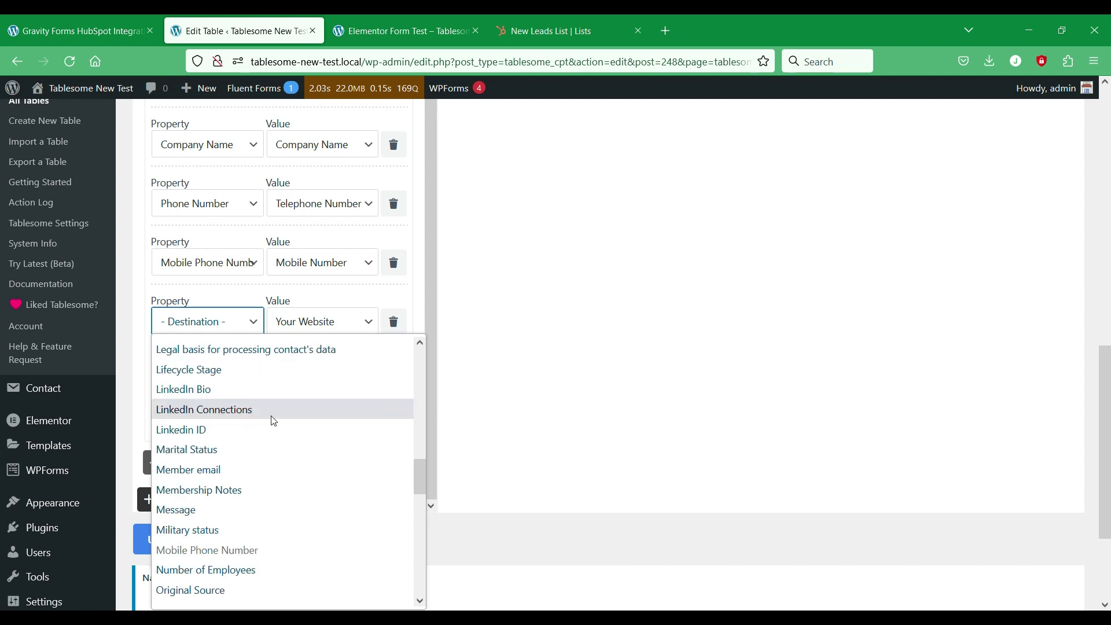
scroll(273, 421, "down", 5)
Step: Map Your Website to the Website URL property and Message to the Message property
scroll(274, 421, "up", 5)
scroll(274, 421, "down", 7)
scroll(274, 421, "down", 3)
left_click(214, 590)
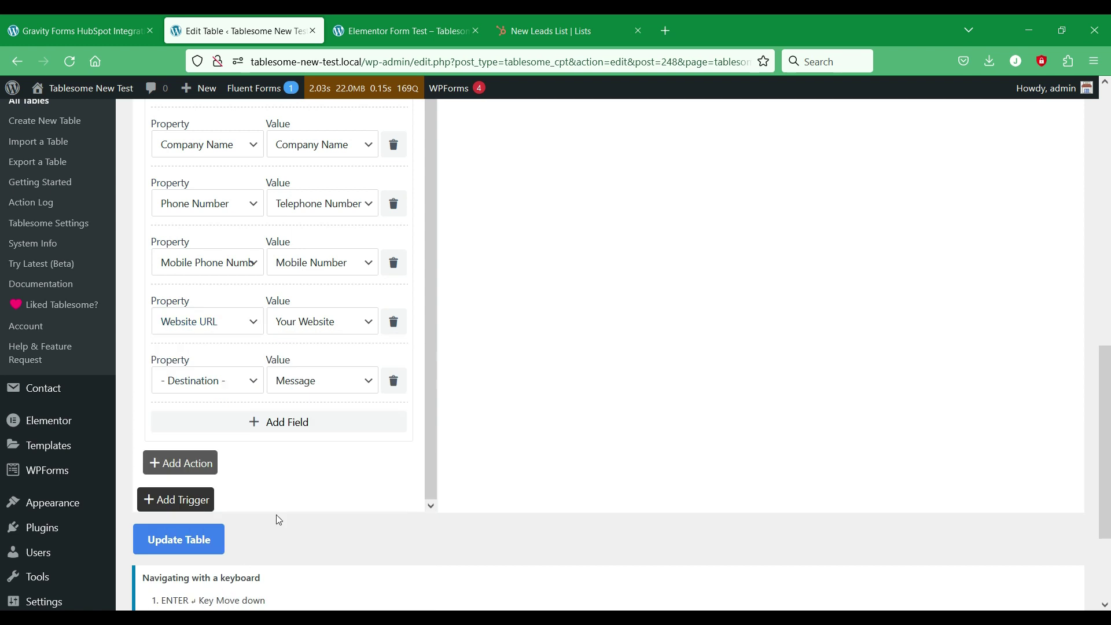
left_click(259, 382)
scroll(303, 275, "down", 10)
scroll(295, 293, "down", 4)
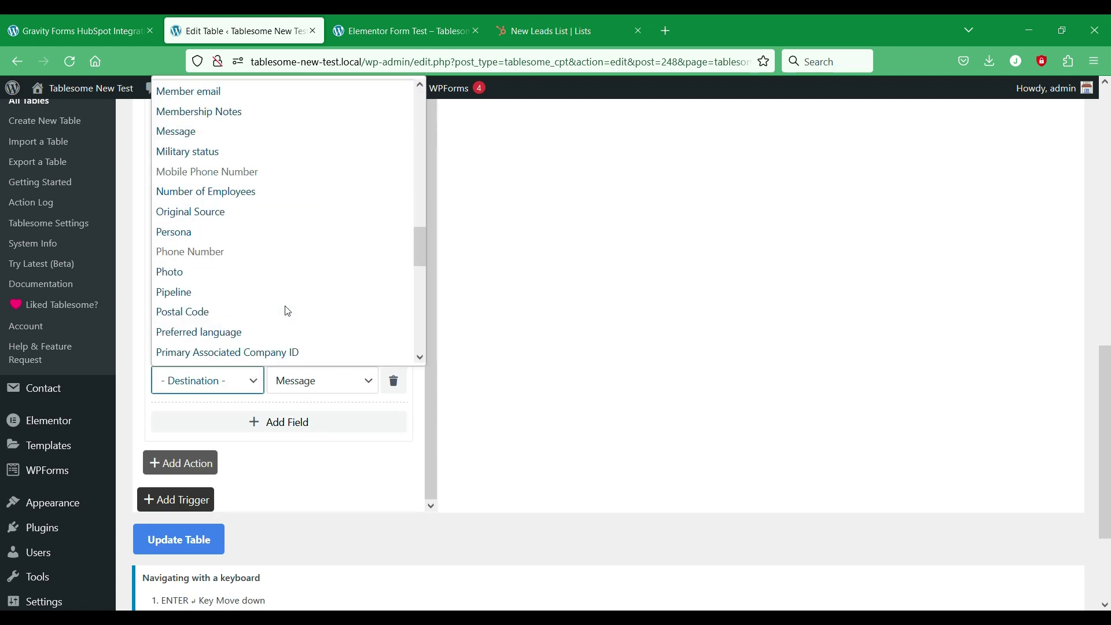
scroll(235, 214, "up", 2)
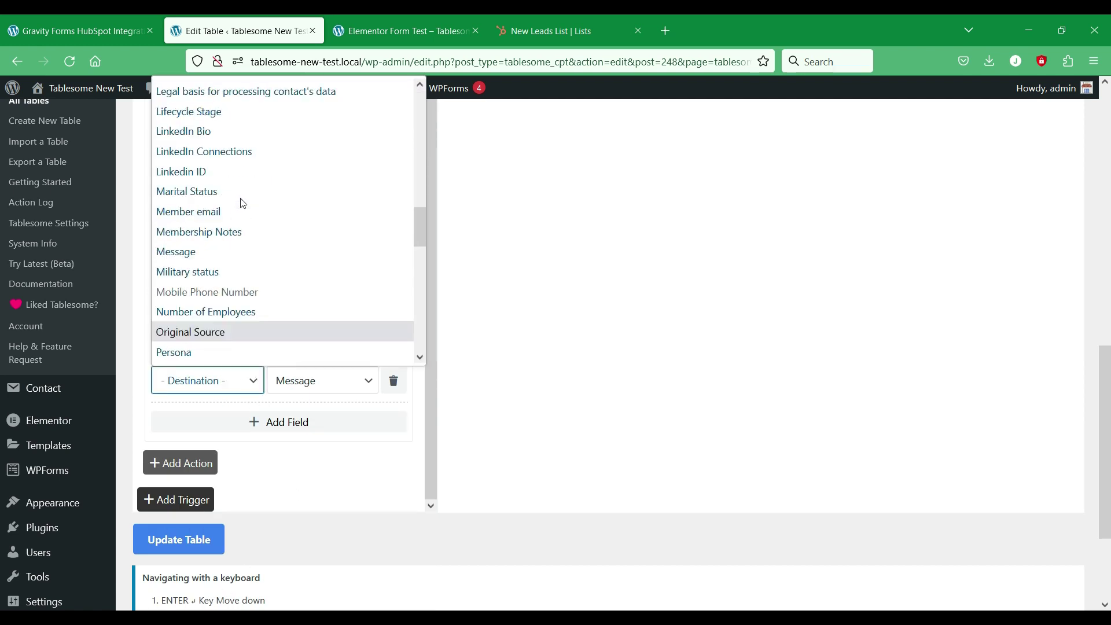
left_click(207, 250)
Step: Add a Lead Status mapping row with its value fixed to Open
left_click(318, 422)
scroll(376, 347, "down", 1)
left_click(215, 390)
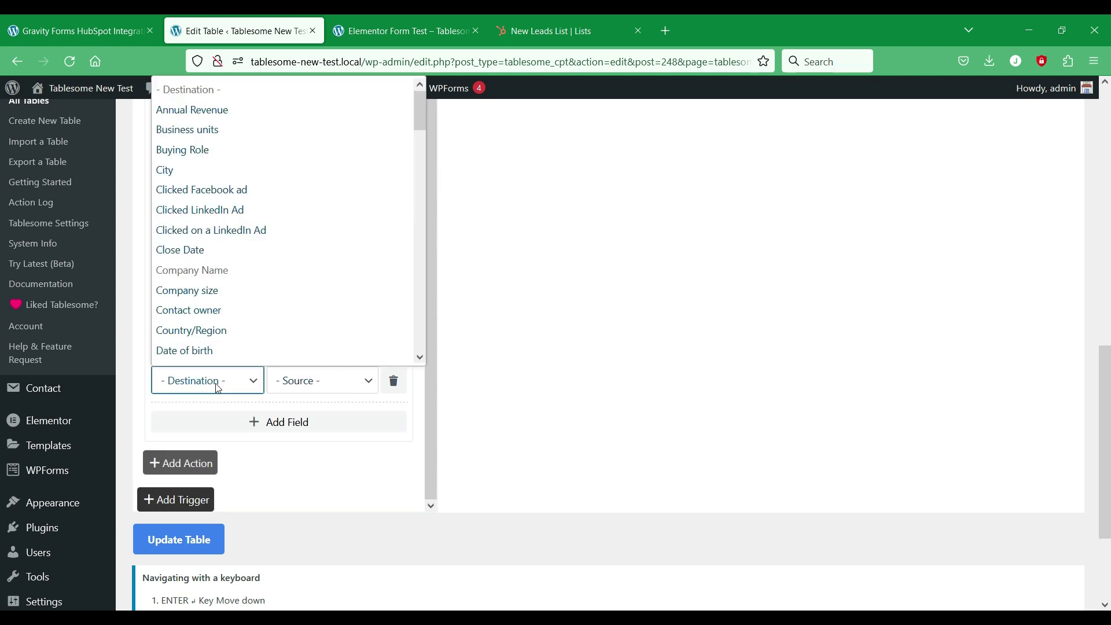
scroll(255, 247, "down", 3)
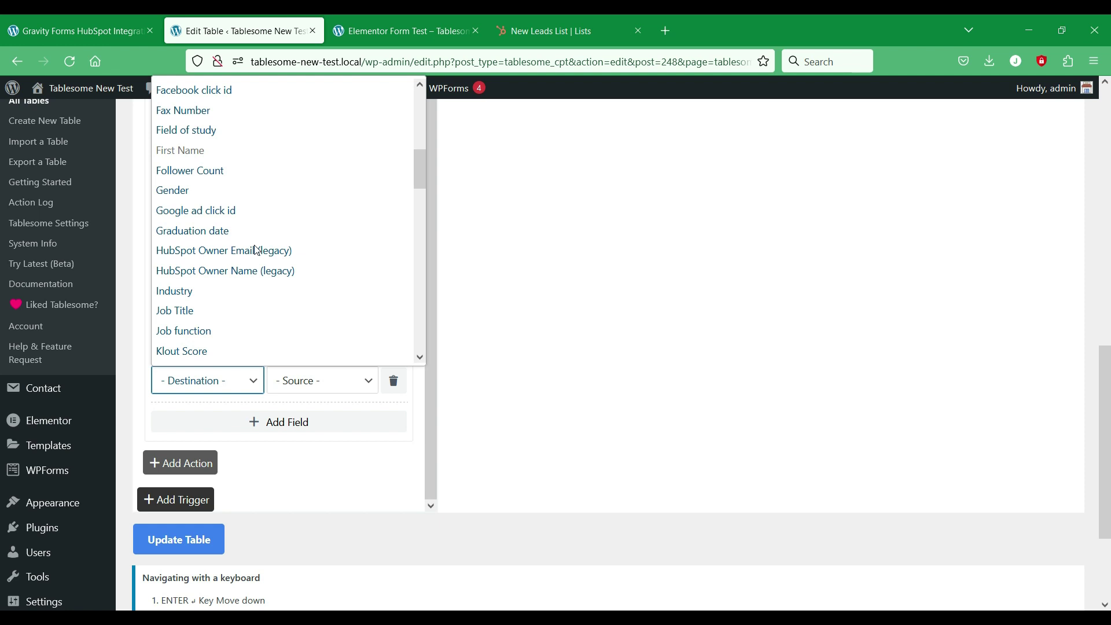
scroll(256, 250, "up", 2)
scroll(257, 250, "down", 3)
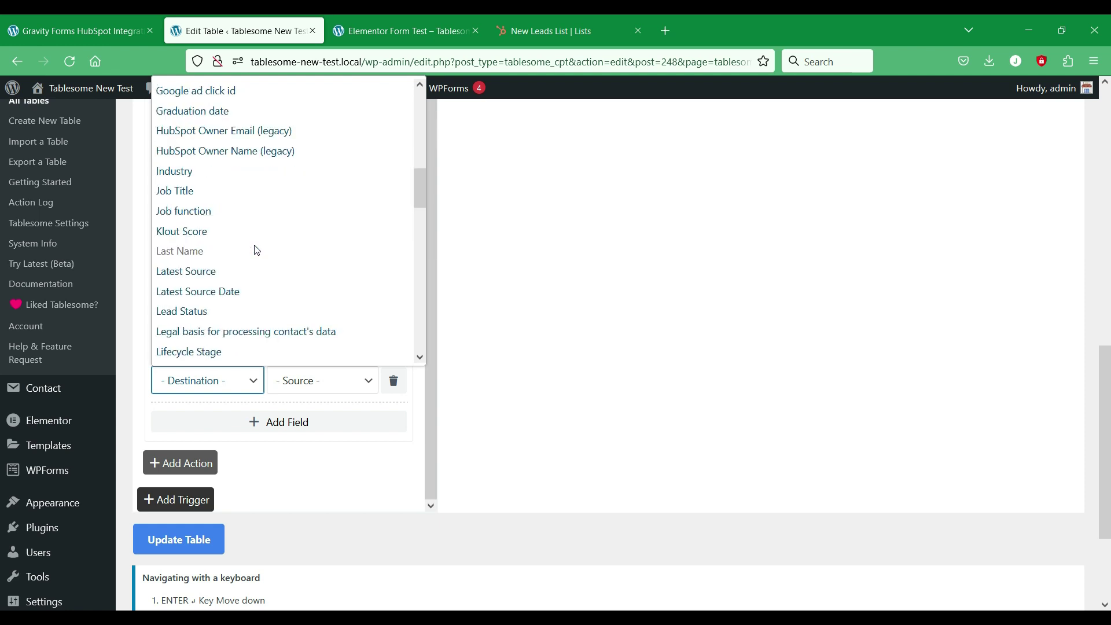
left_click(212, 311)
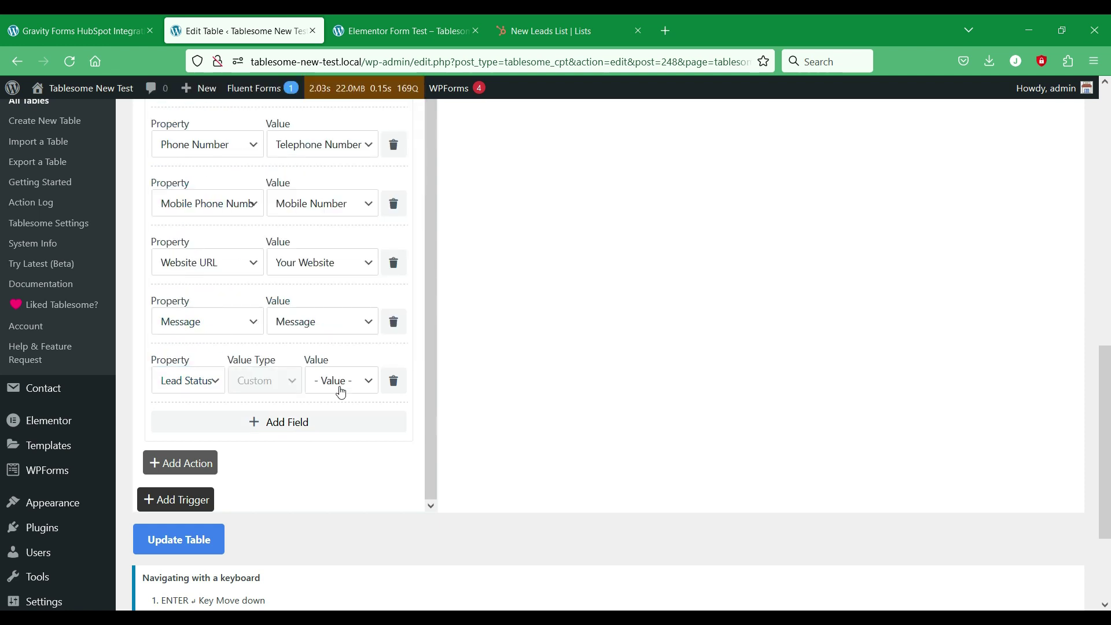
left_click(343, 381)
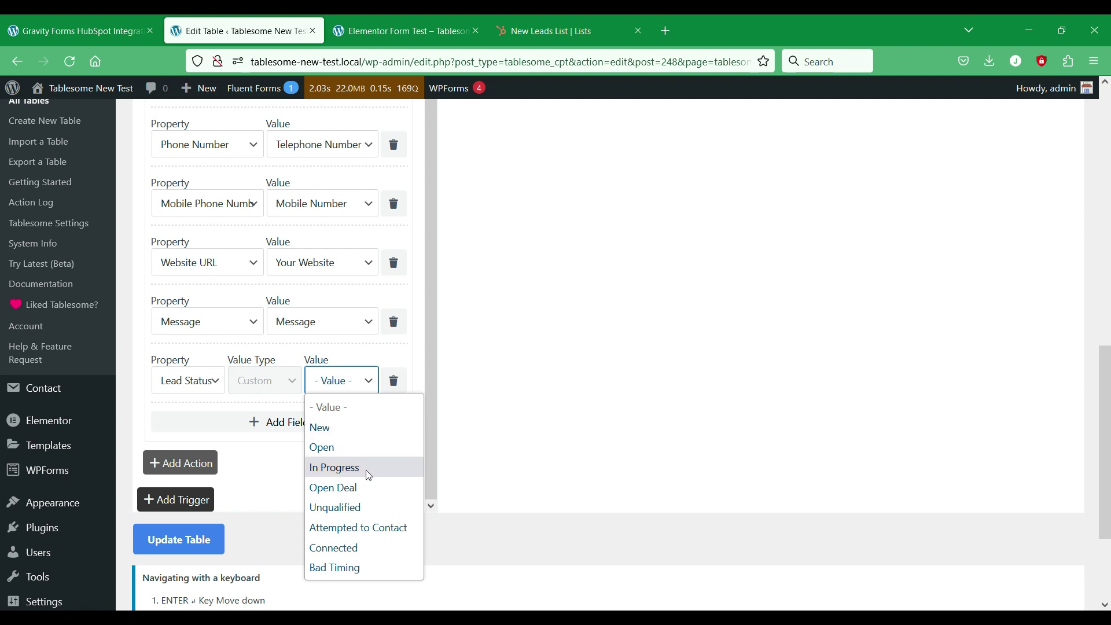
left_click(378, 448)
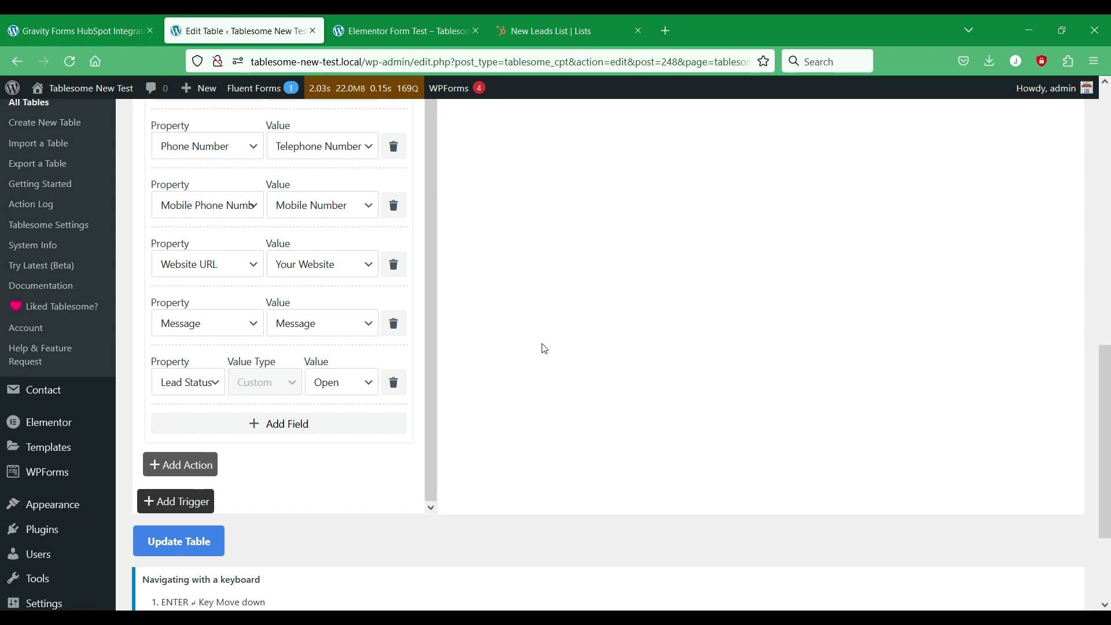
scroll(335, 341, "up", 5)
Step: Add a second action to the Elementor trigger that adds a Tablesome row
scroll(342, 339, "up", 5)
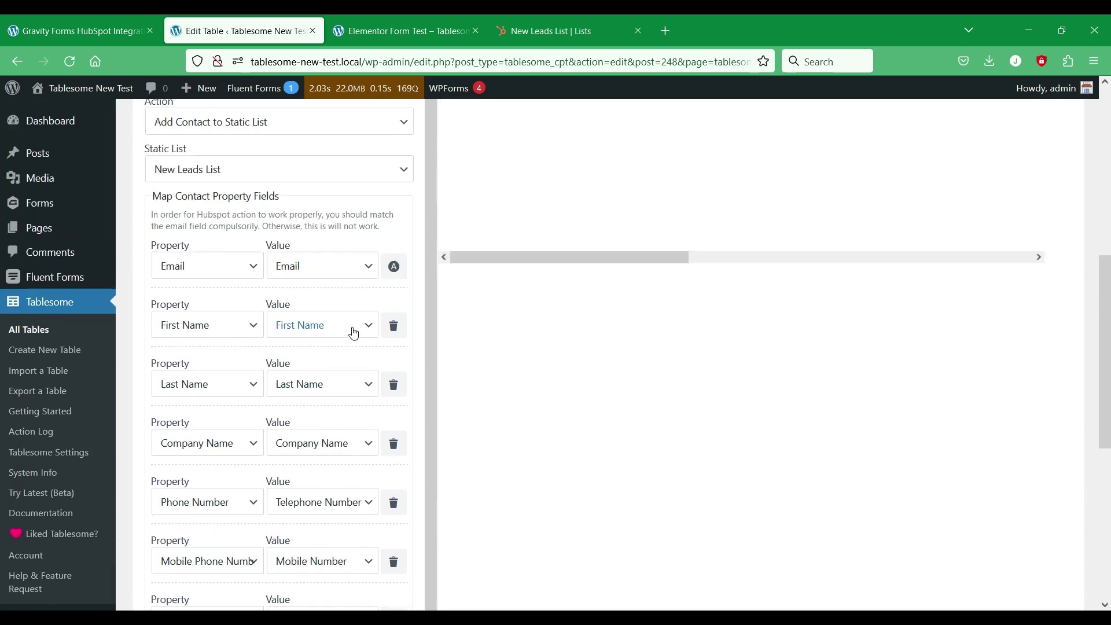
scroll(353, 332, "down", 10)
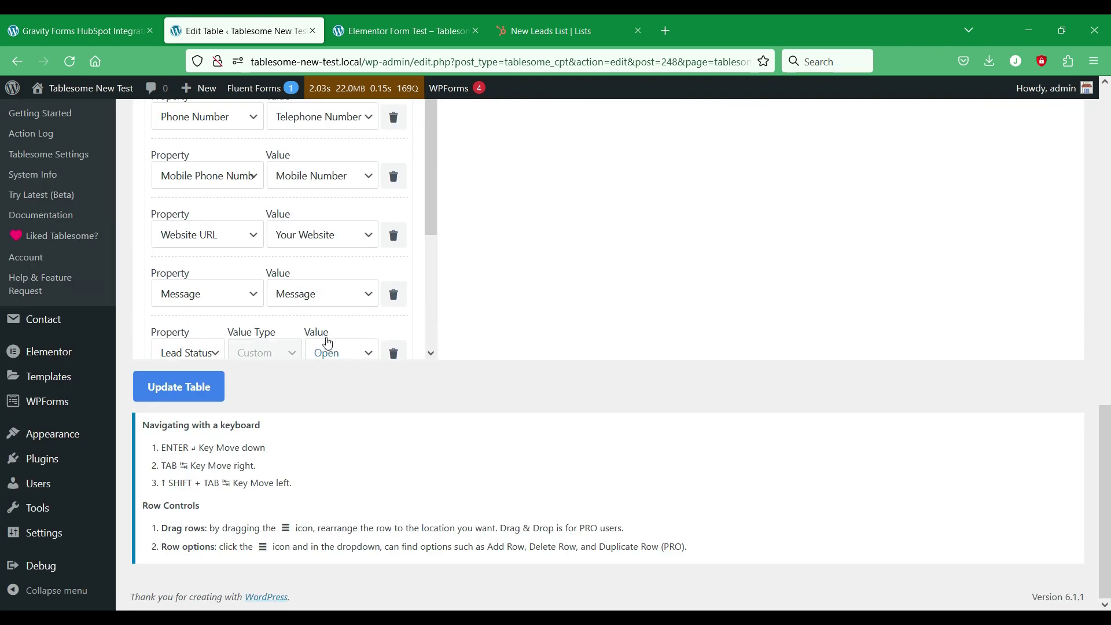
scroll(327, 343, "down", 2)
left_click(202, 309)
left_click(217, 309)
left_click(303, 200)
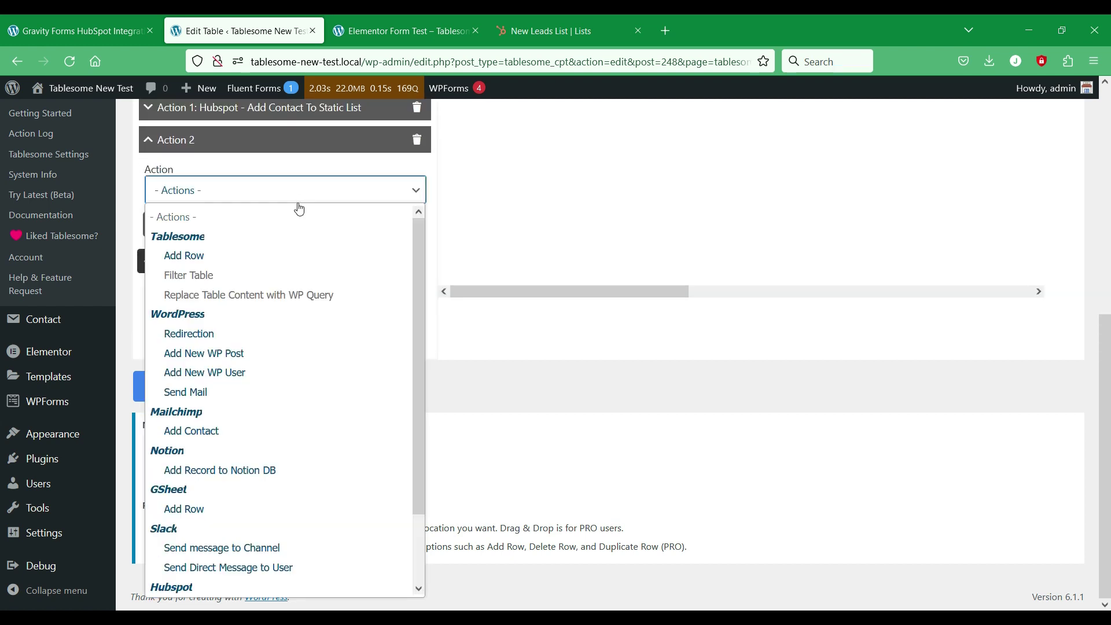
left_click(270, 255)
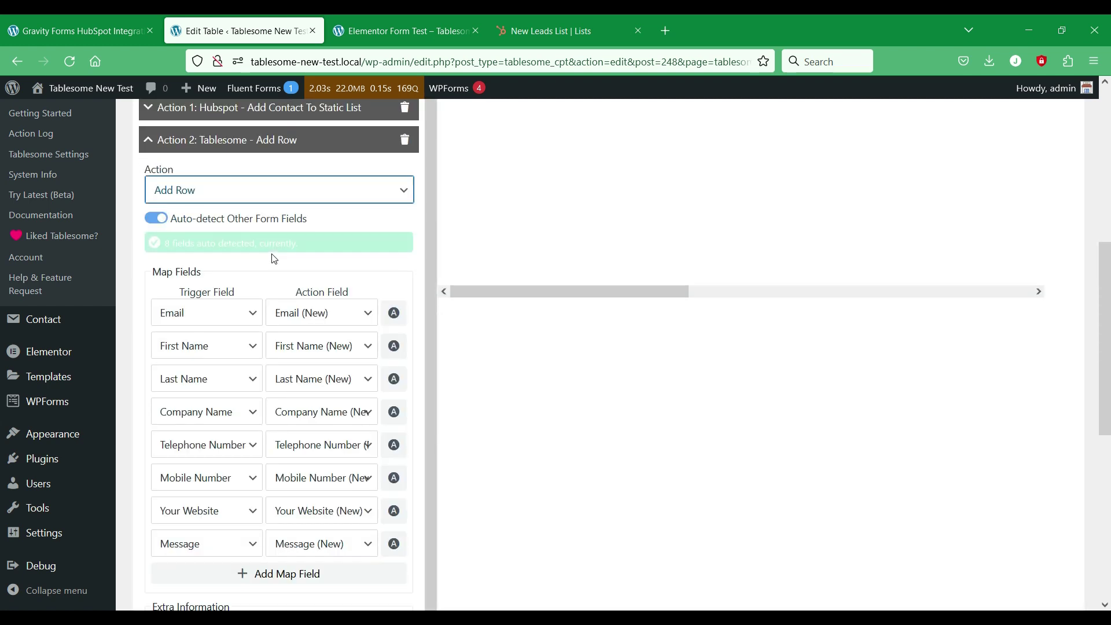
left_click(344, 151)
Step: Review the first action's settings and save the workflow with Update Table
scroll(254, 261, "up", 6)
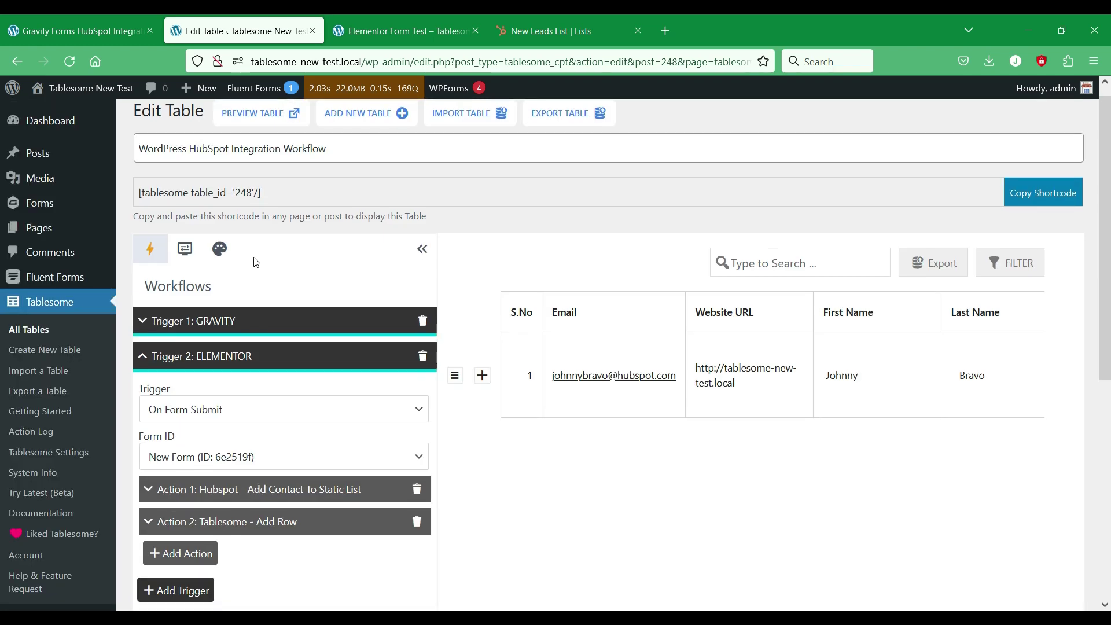
left_click(326, 491)
scroll(336, 471, "down", 3)
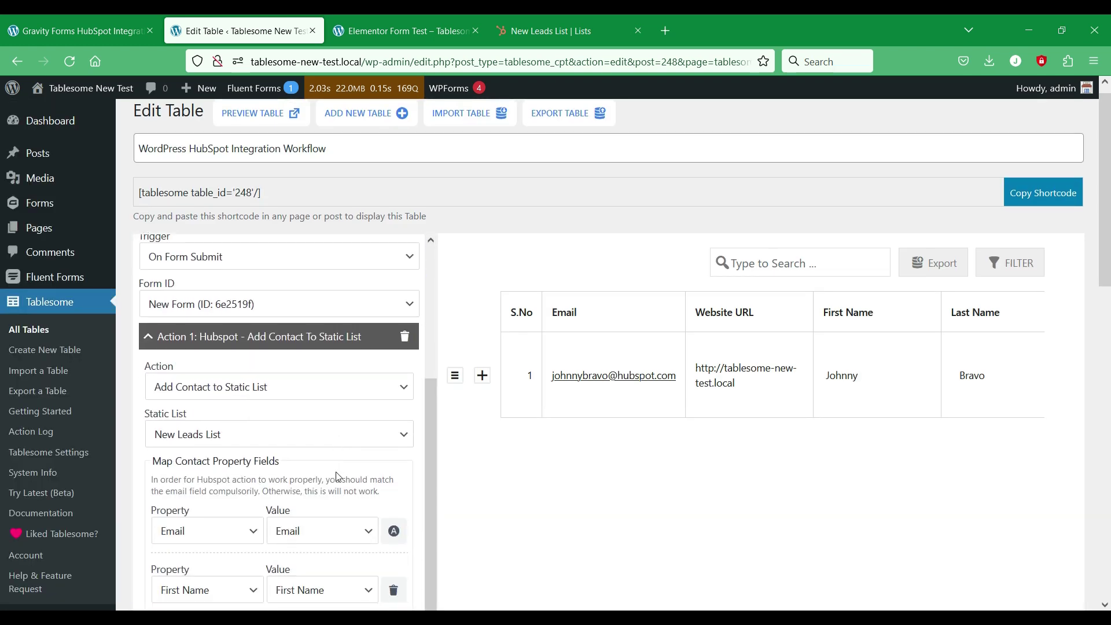
scroll(337, 472, "down", 10)
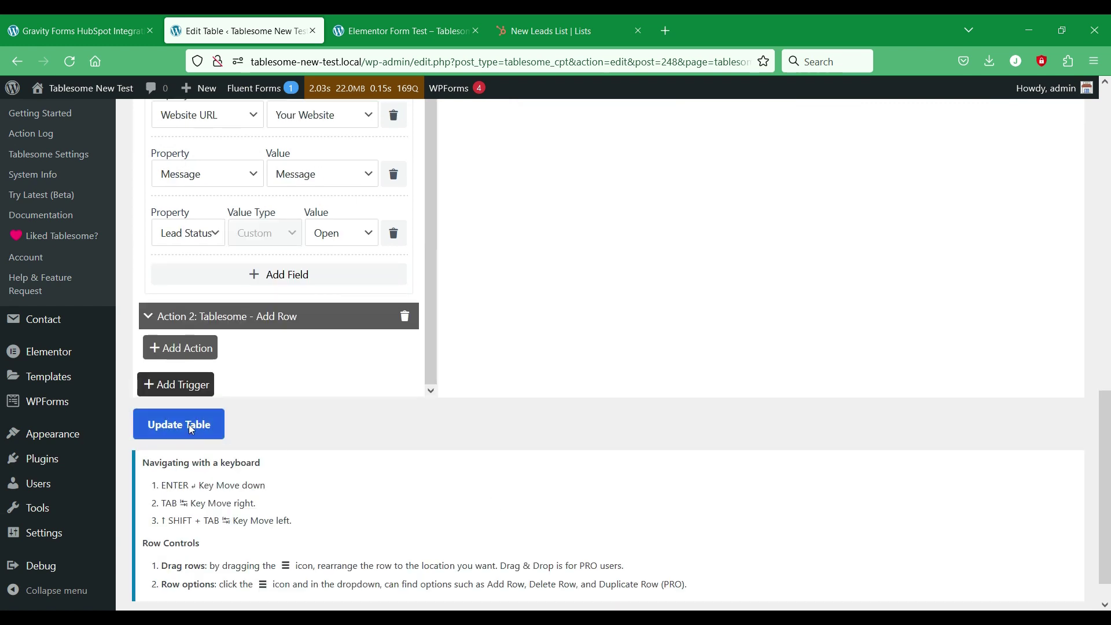
left_click(189, 424)
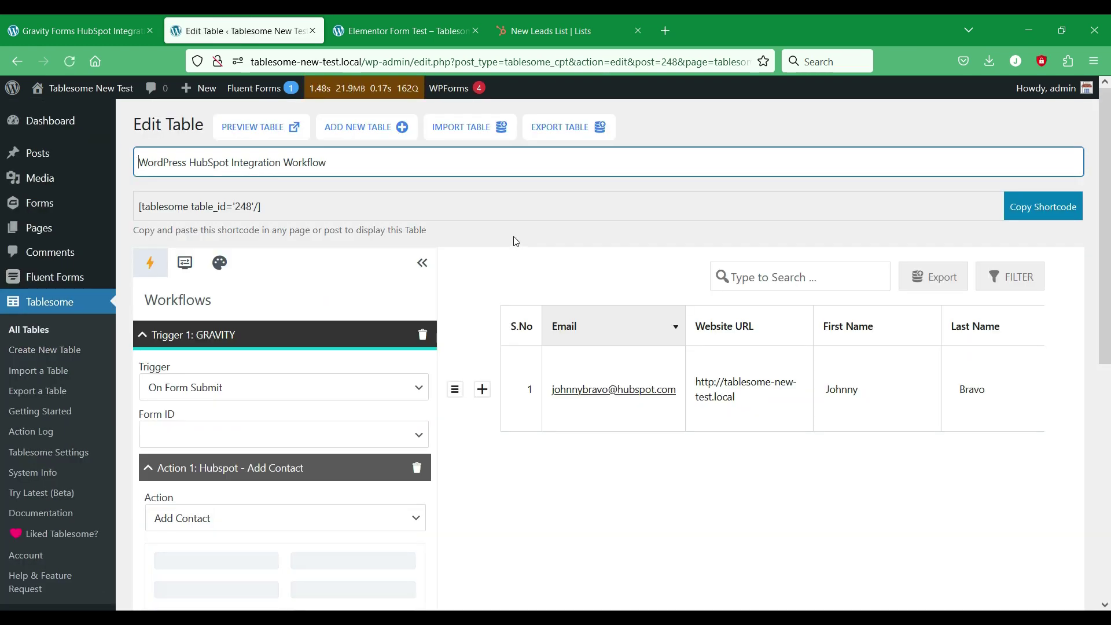
Step: On the Elementor form test page, enter the test lead's e-mail address and first name
left_click(450, 34)
scroll(500, 243, "up", 2)
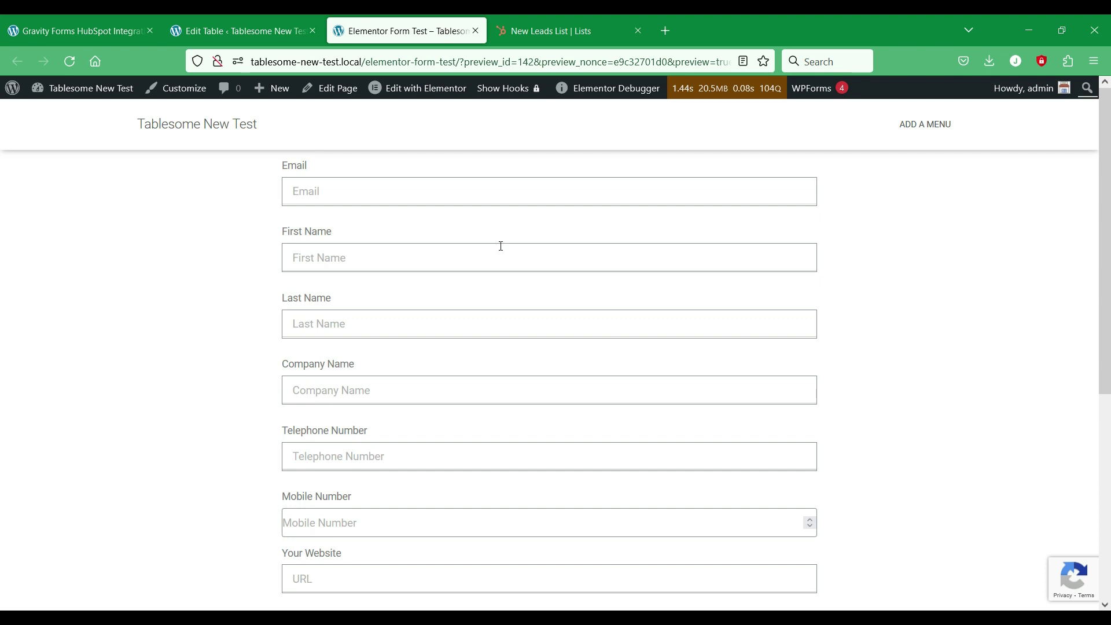
left_click(508, 198)
type("New")
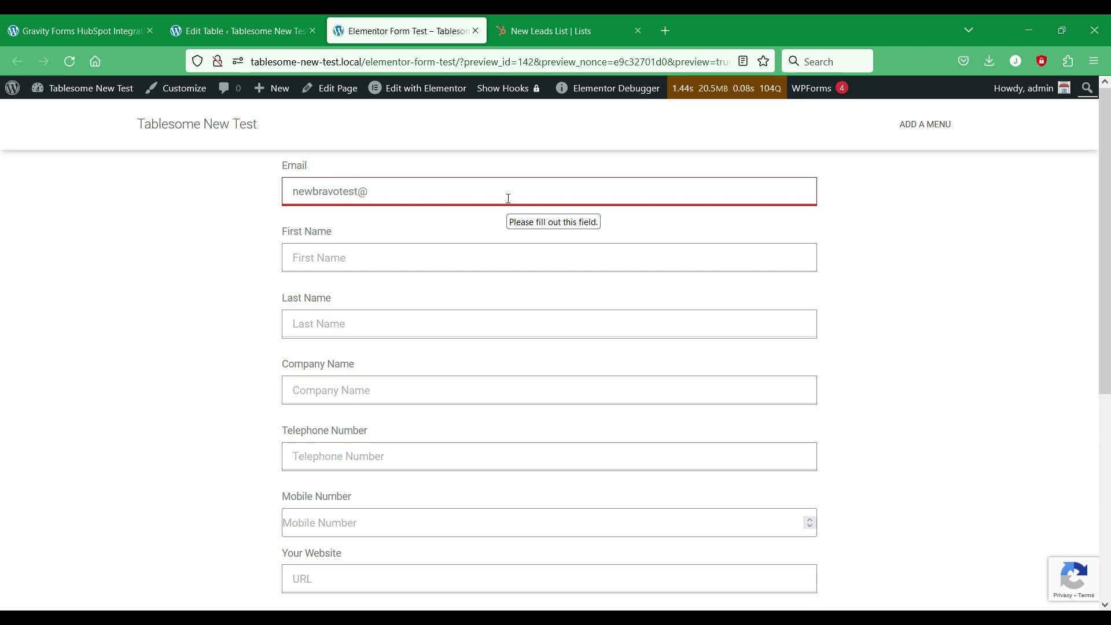
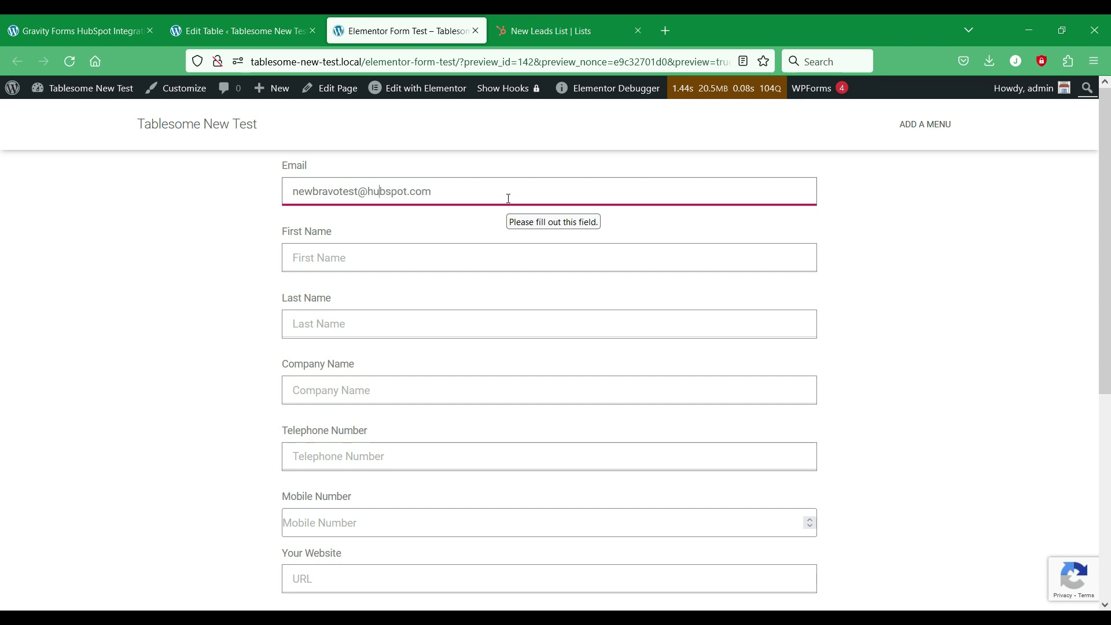
left_click(476, 257)
type("New")
Step: Fill in the last name, company name Tablesome and the telephone number
left_click(437, 319)
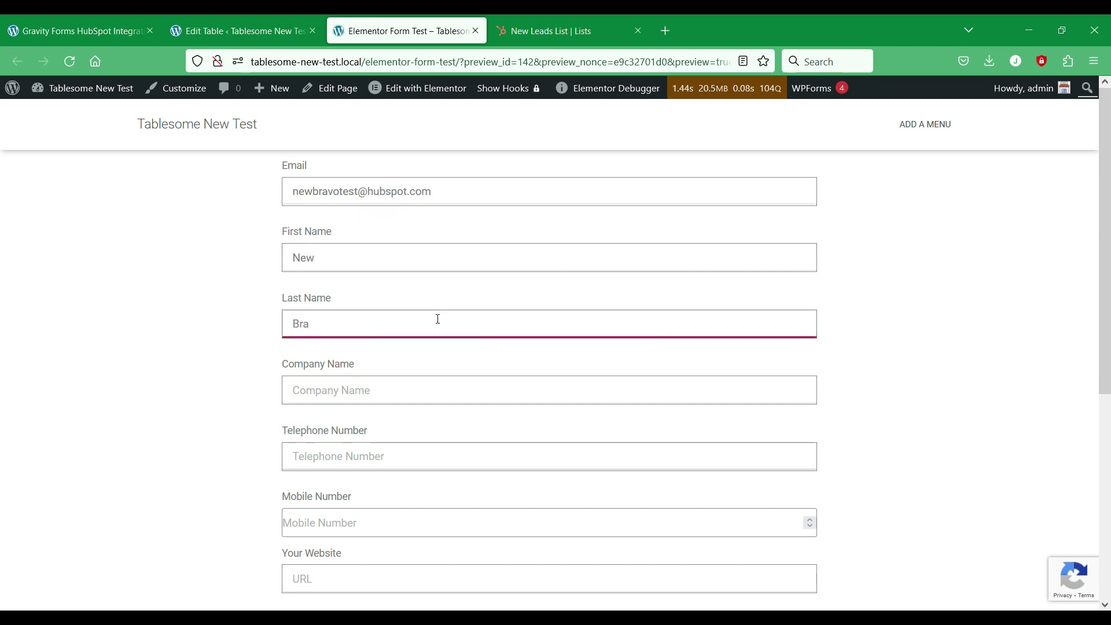
scroll(437, 319, "down", 2)
left_click(440, 319)
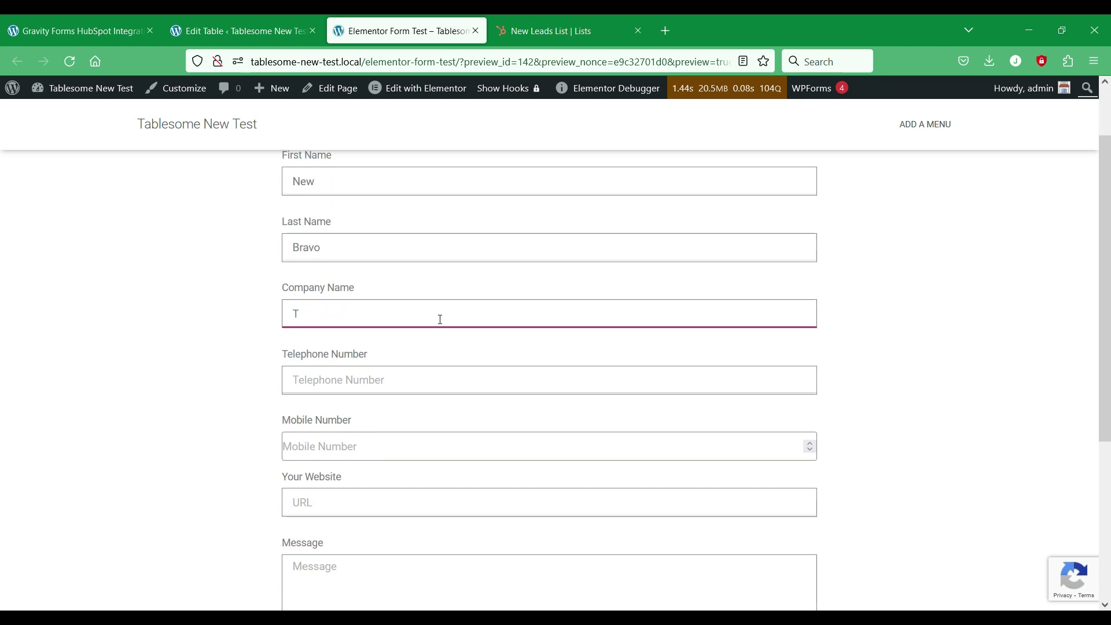
left_click(430, 378)
Step: Fill in the mobile number and paste the site address into Your Website
left_click(419, 444)
left_click(367, 498)
left_click_drag(362, 59, 250, 61)
key("ctrl+c")
left_click(337, 502)
key("ctrl+v")
Step: Paste the page's footer credit text as the message and submit the form
scroll(455, 496, "down", 4)
left_click(460, 368)
scroll(459, 368, "up", 1)
scroll(459, 367, "down", 2)
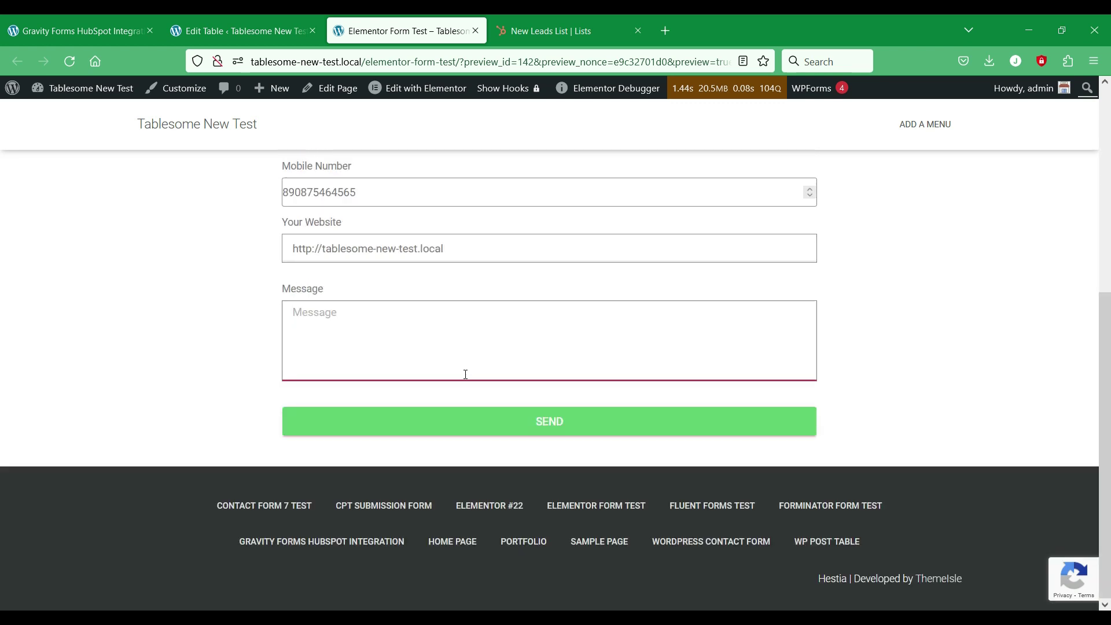
triple_click(981, 577)
key("ctrl+c")
left_click(579, 373)
key("ctrl+v")
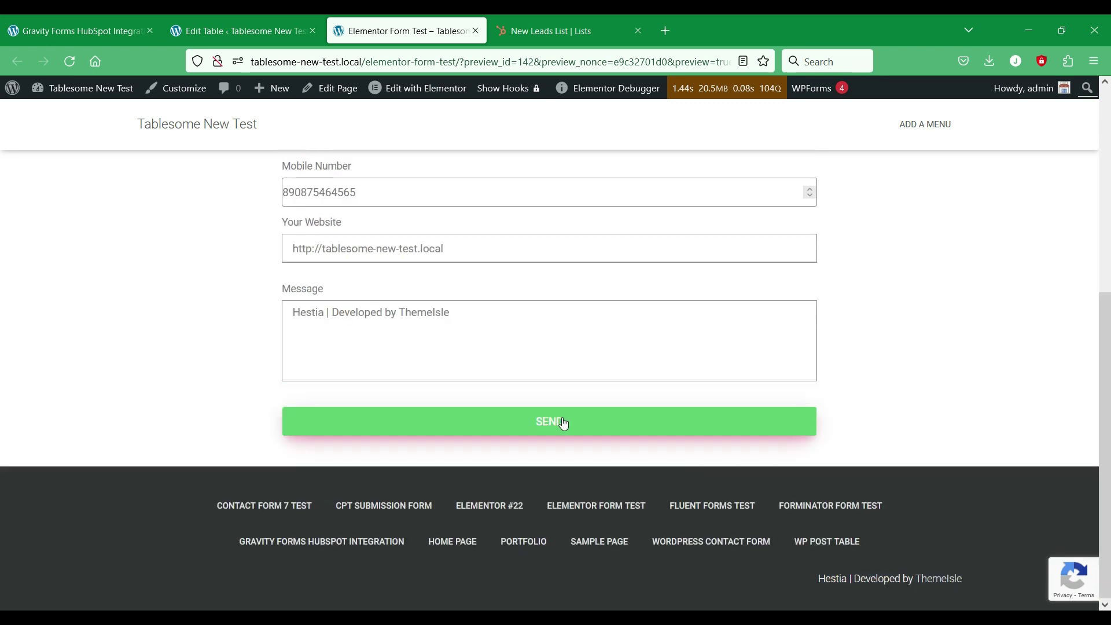
left_click(561, 421)
scroll(561, 417, "up", 1)
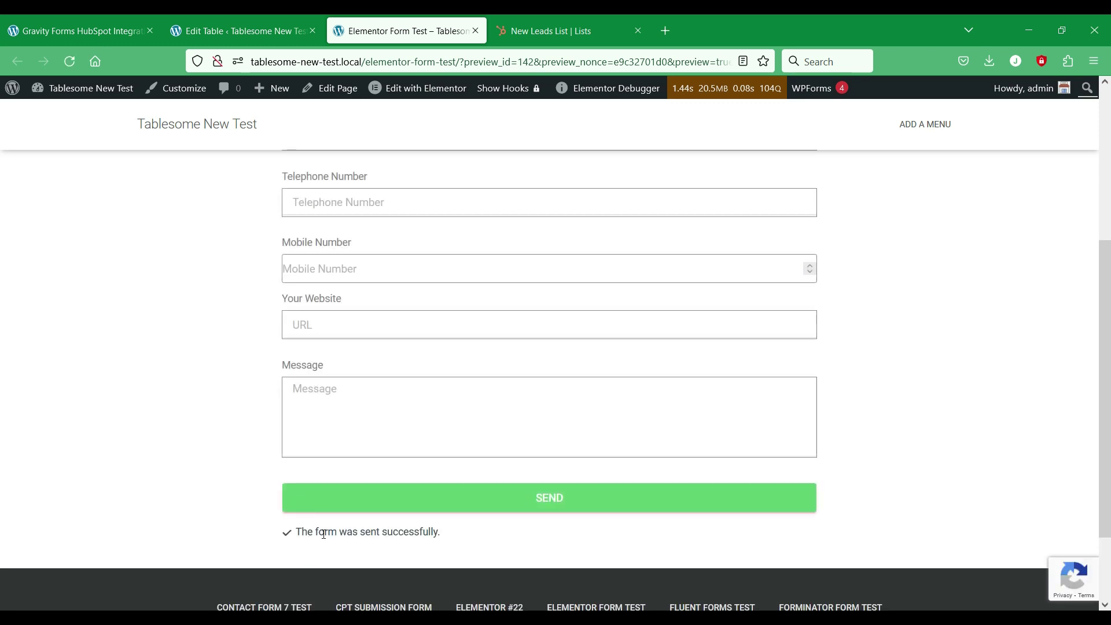
Step: Reload the HubSpot New Leads List to show newly added contacts
left_click(512, 20)
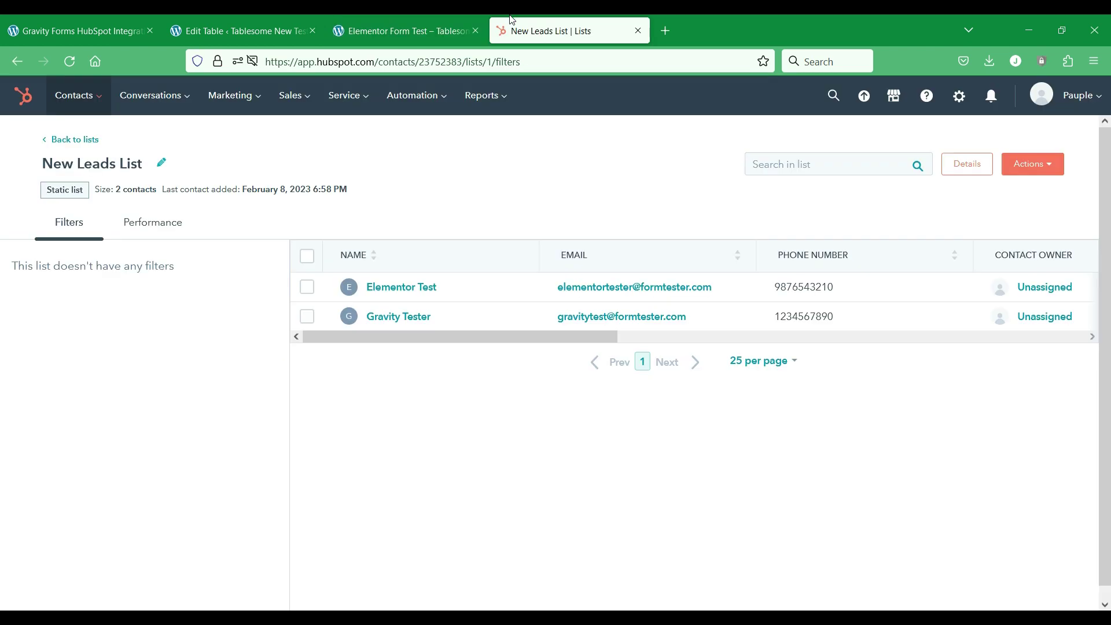
right_click(499, 413)
left_click(584, 422)
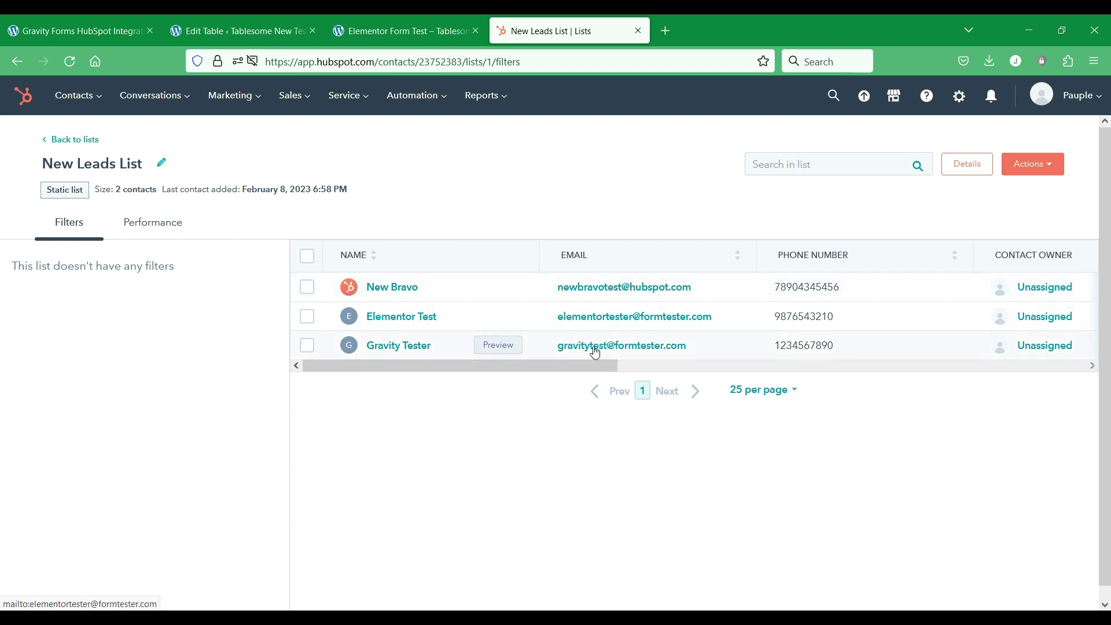
left_click_drag(592, 360, 595, 366)
Step: Preview the new lead's contact details in the list, then close the preview
left_click(495, 294)
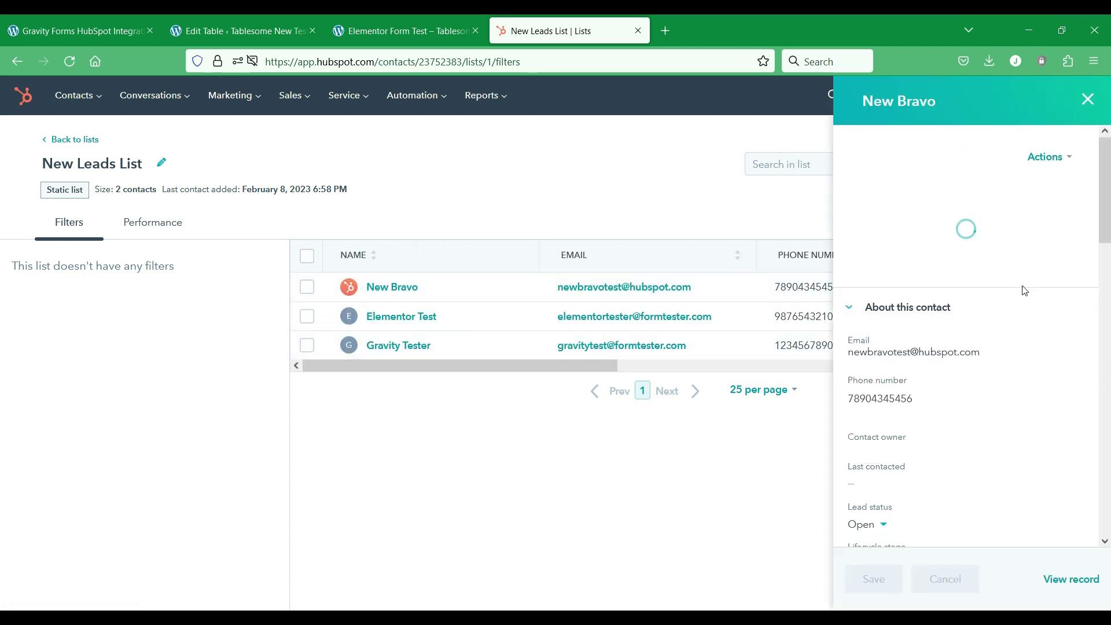
scroll(950, 295, "down", 6)
scroll(950, 295, "down", 5)
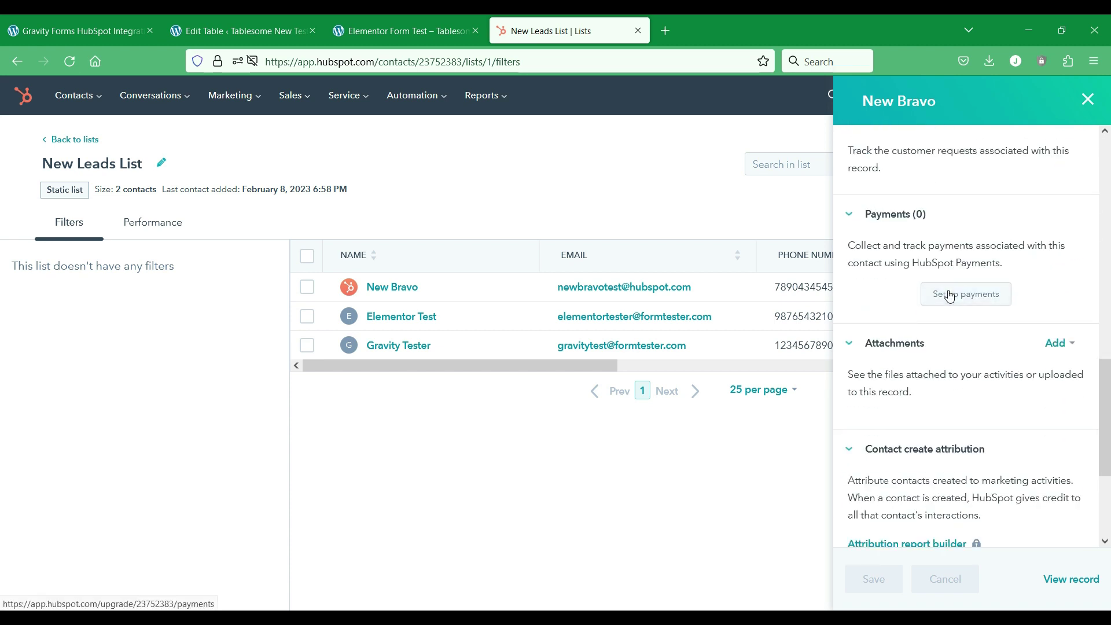
scroll(954, 296, "up", 15)
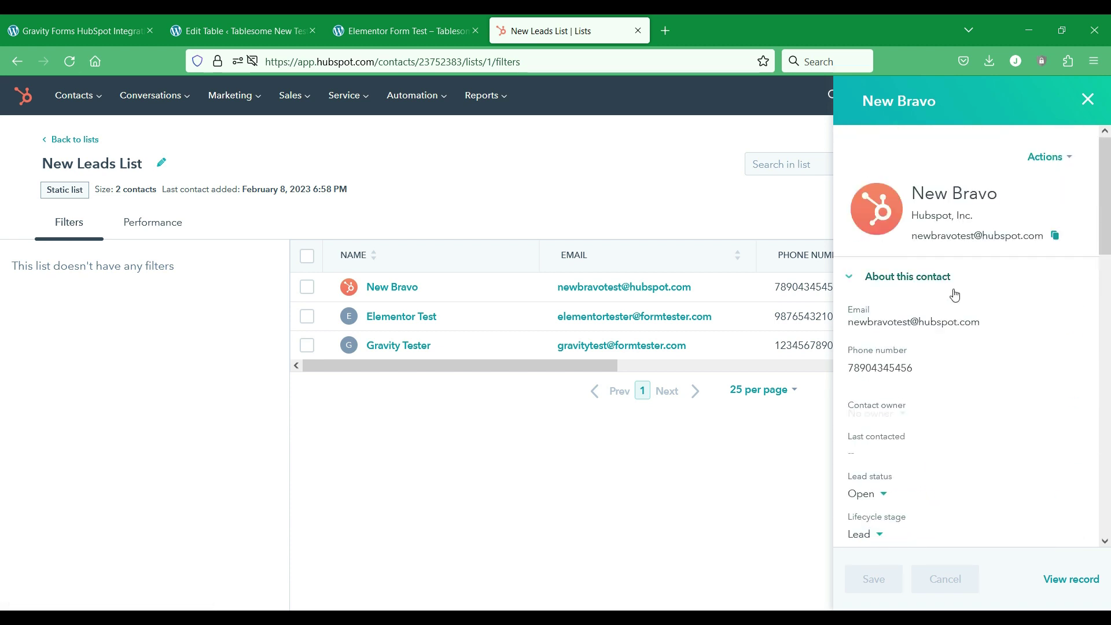
left_click(1088, 100)
left_click_drag(608, 364, 564, 359)
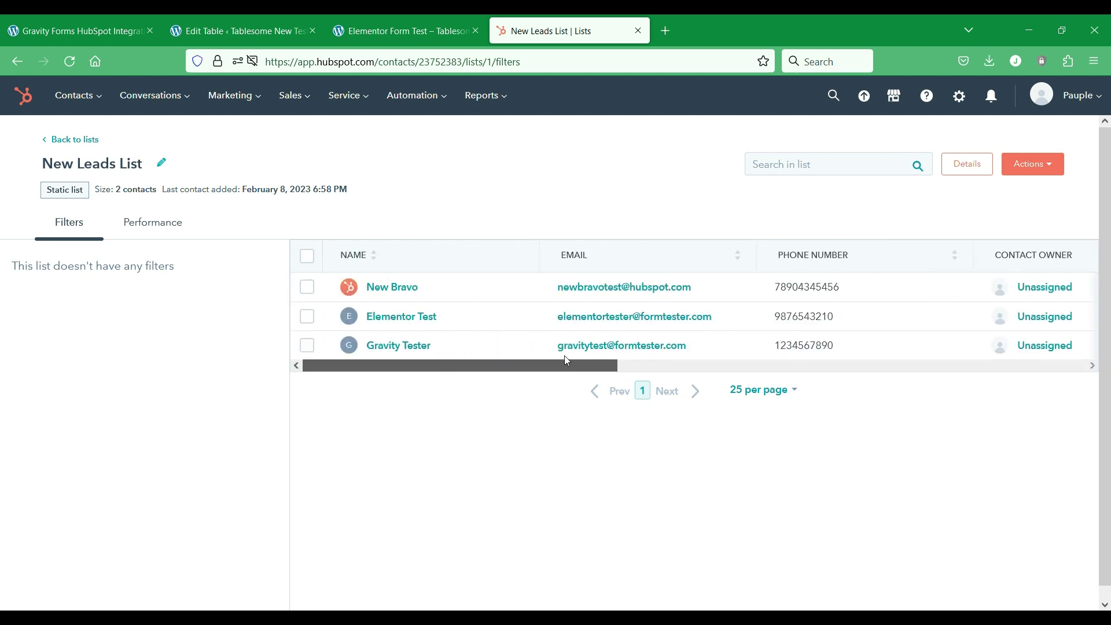
Step: Open the new lead's full contact record and confirm lead status Open
left_click(386, 287)
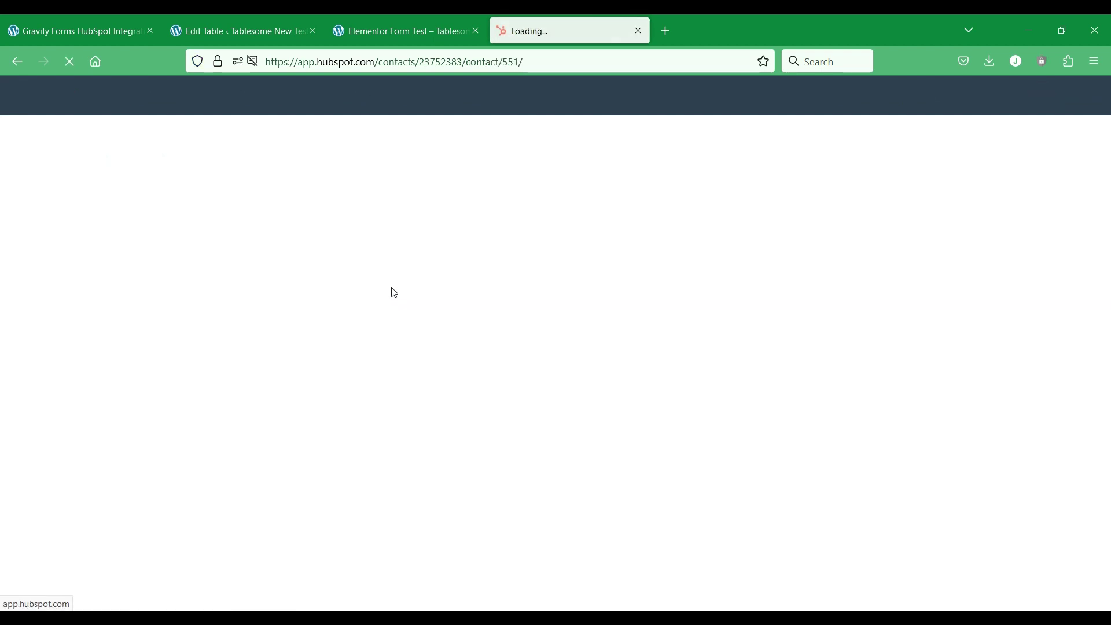
scroll(87, 347, "down", 2)
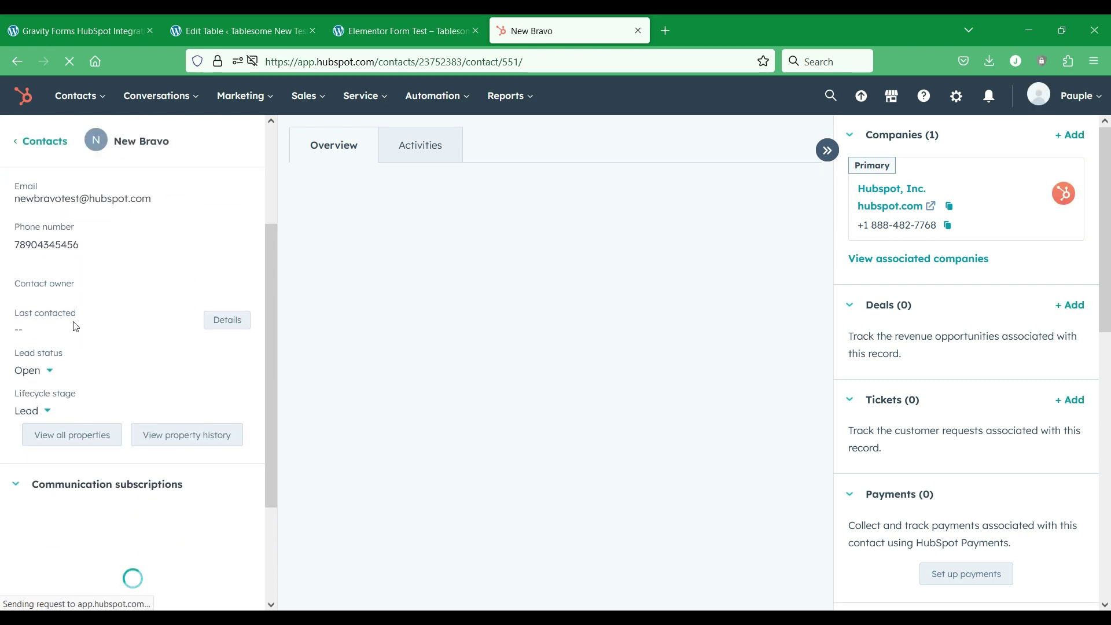
scroll(103, 378, "down", 2)
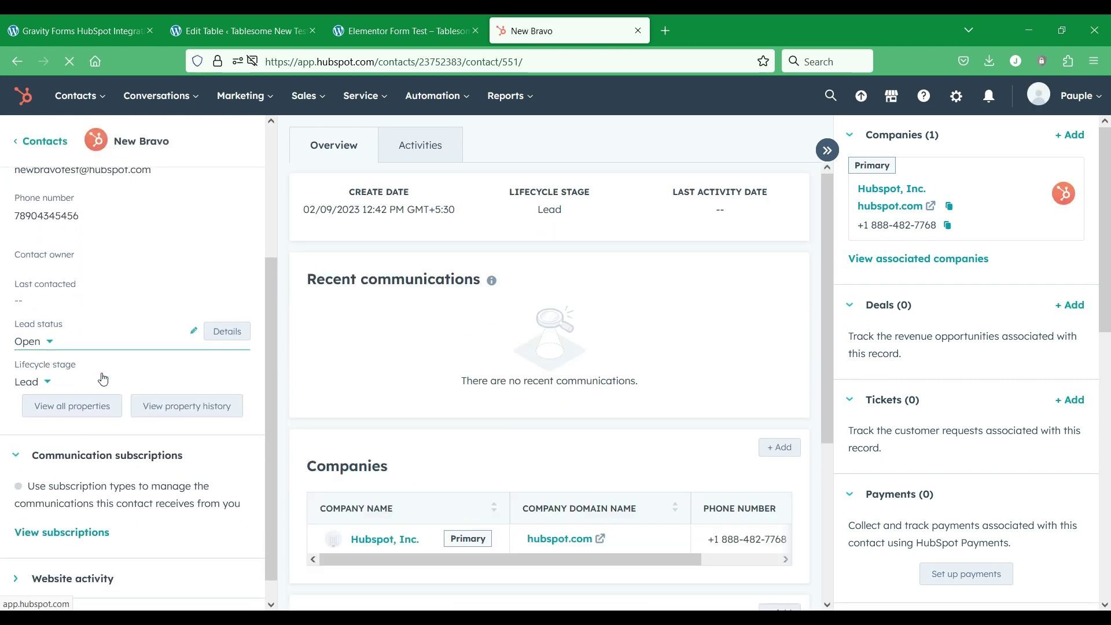
scroll(116, 371, "up", 3)
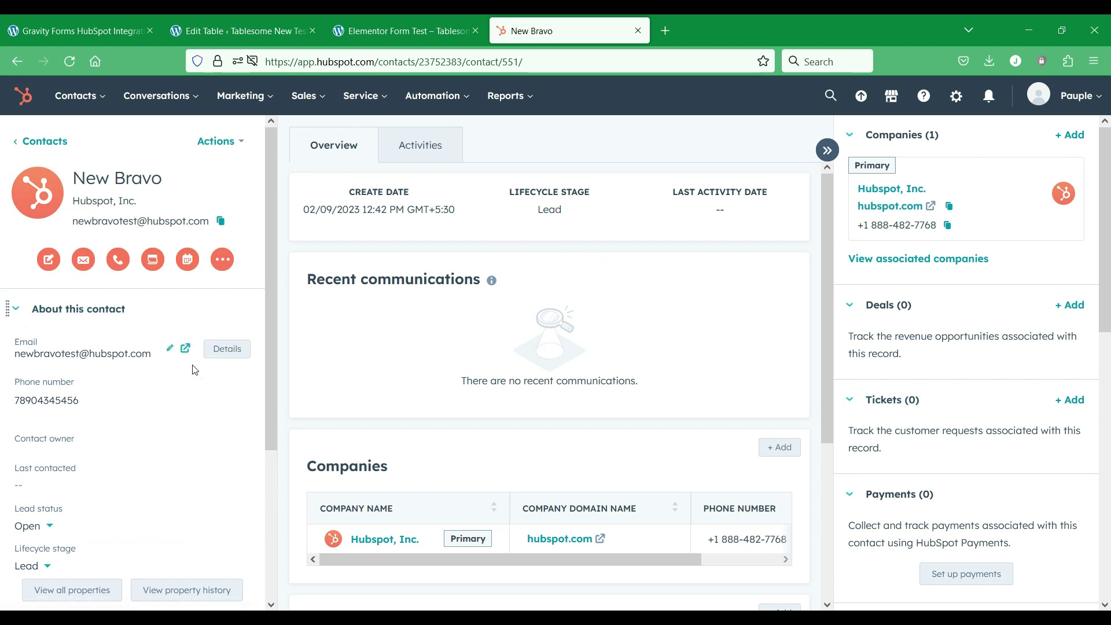
Step: Back in the Tablesome workflow editor, keep On Form Submit as the trigger
left_click(269, 24)
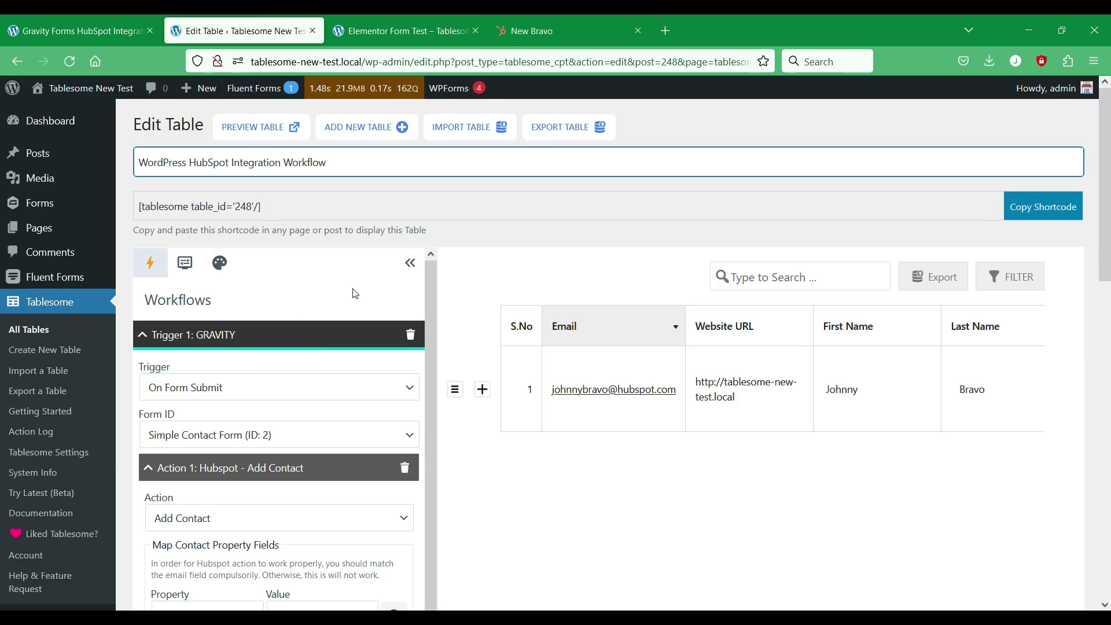
scroll(356, 291, "down", 2)
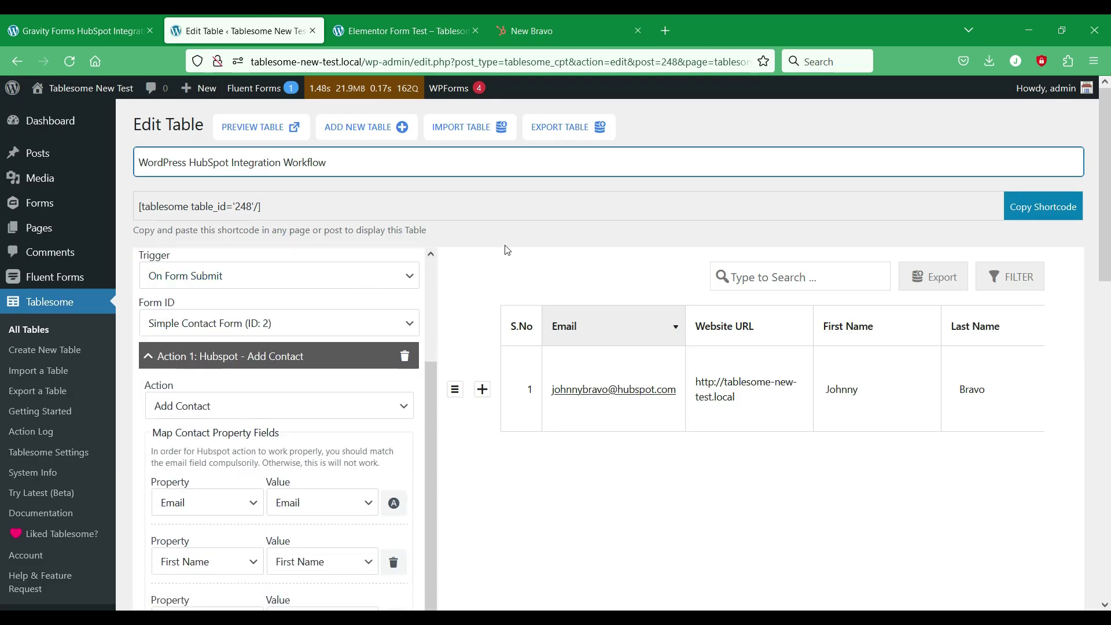
scroll(359, 324, "up", 2)
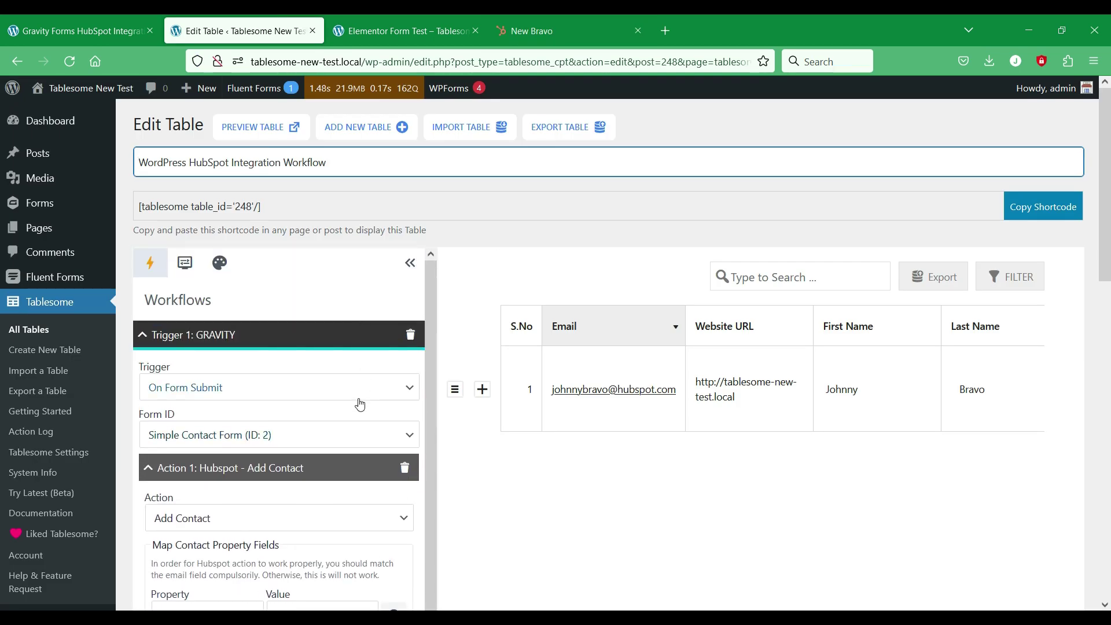
left_click(359, 401)
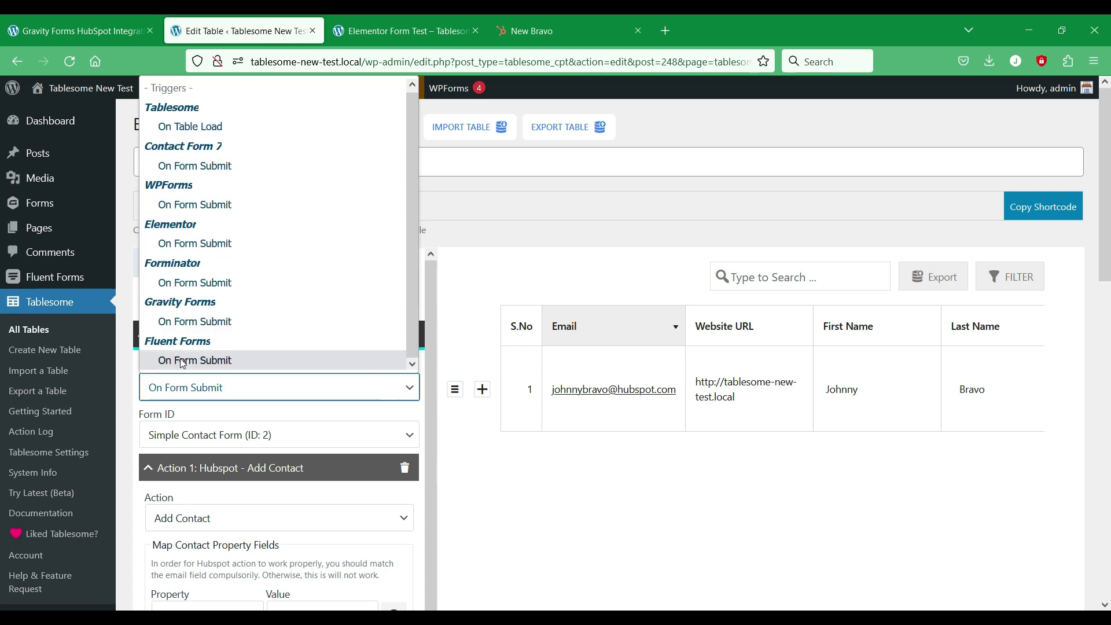
left_click(323, 392)
scroll(395, 330, "down", 2)
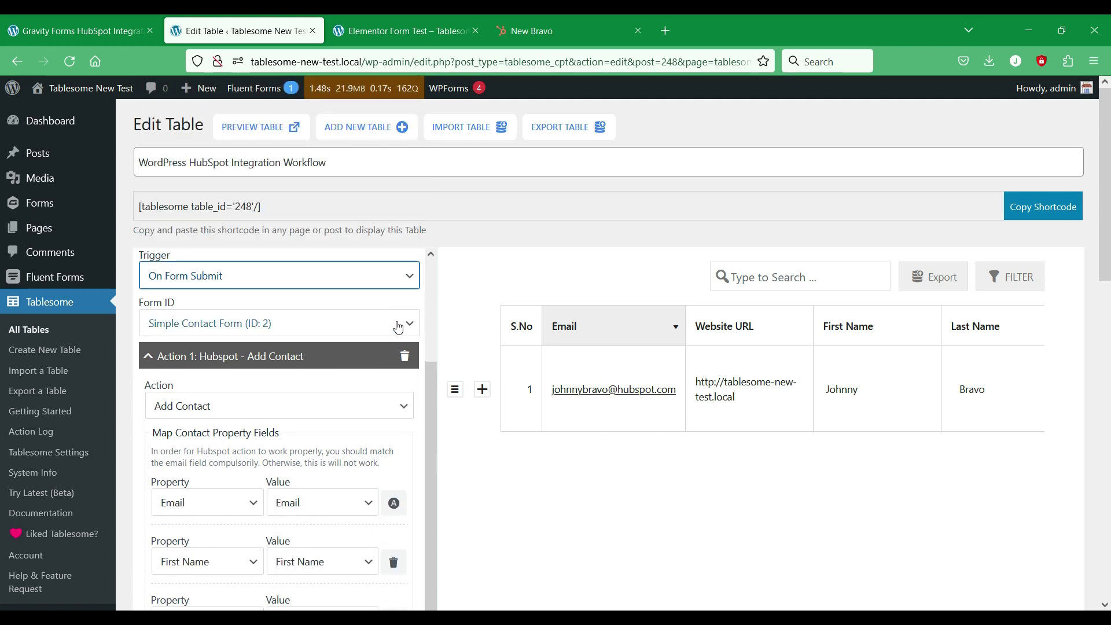
scroll(399, 328, "down", 3)
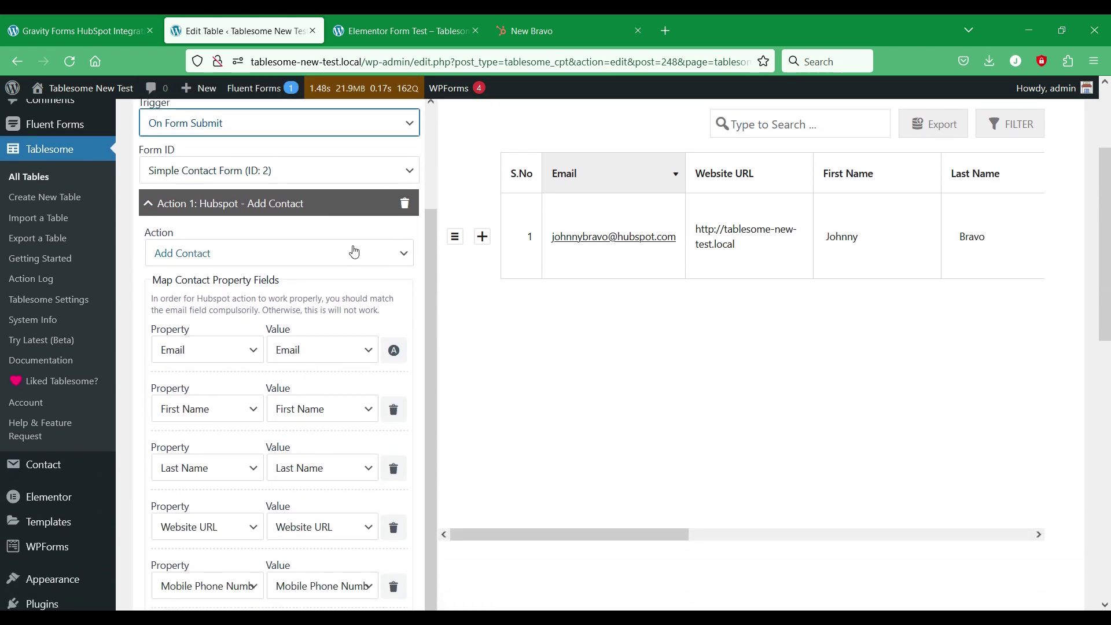
Step: Review the workflow actions and keep Add Contact as the action
left_click(356, 250)
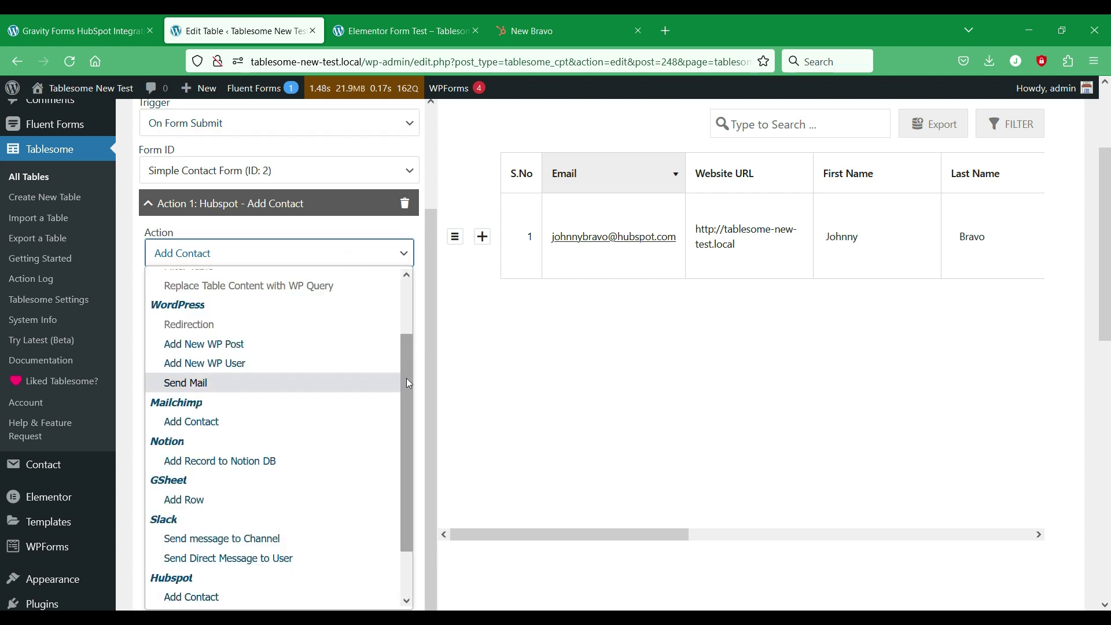
left_click_drag(408, 383, 399, 426)
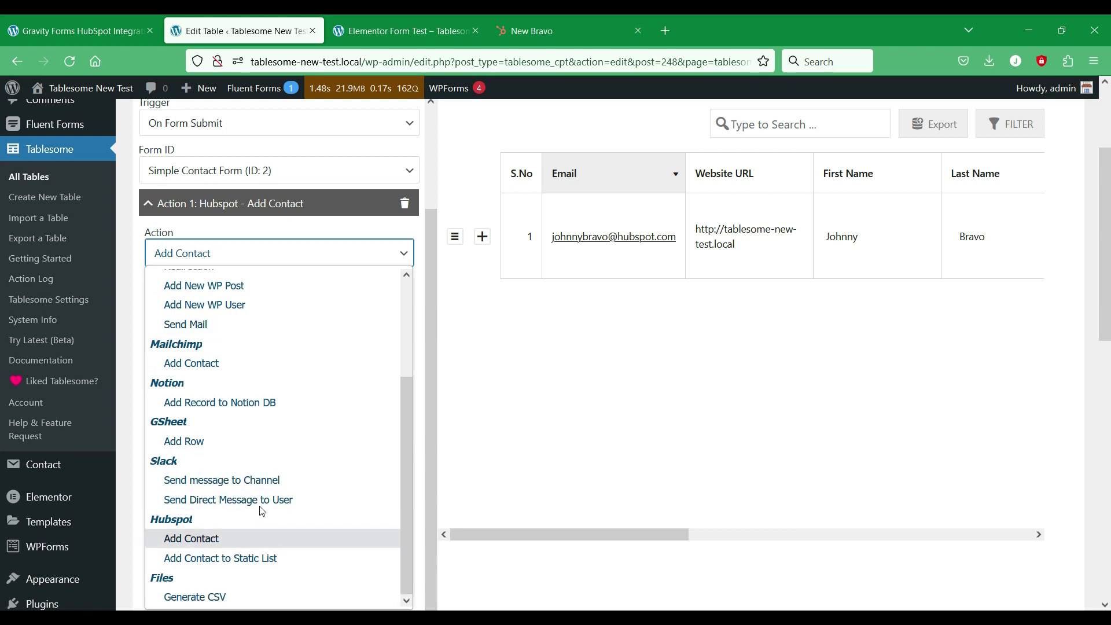
scroll(263, 502, "up", 3)
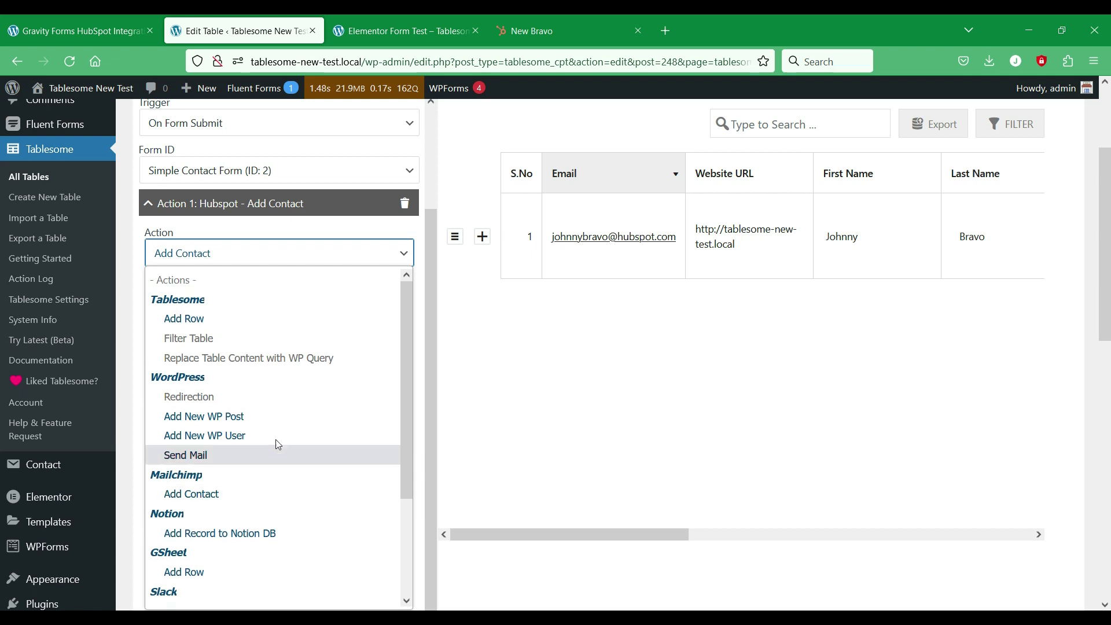
left_click(391, 259)
scroll(417, 322, "up", 5)
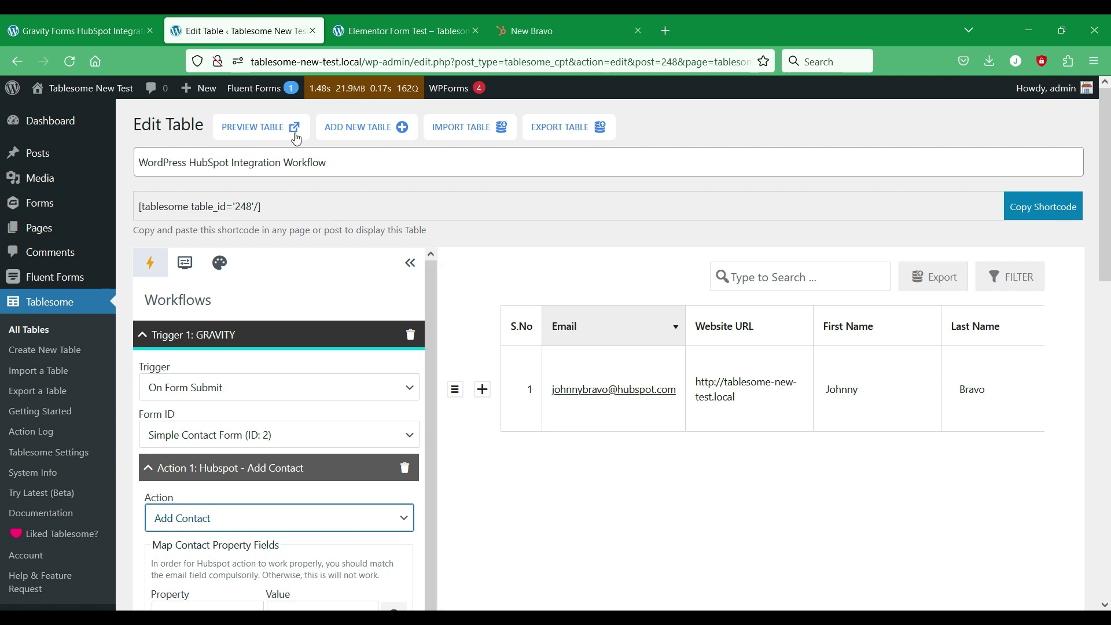
Step: Open the table's Preview Table link in a new tab and view it
right_click(292, 128)
left_click(347, 137)
left_click(368, 20)
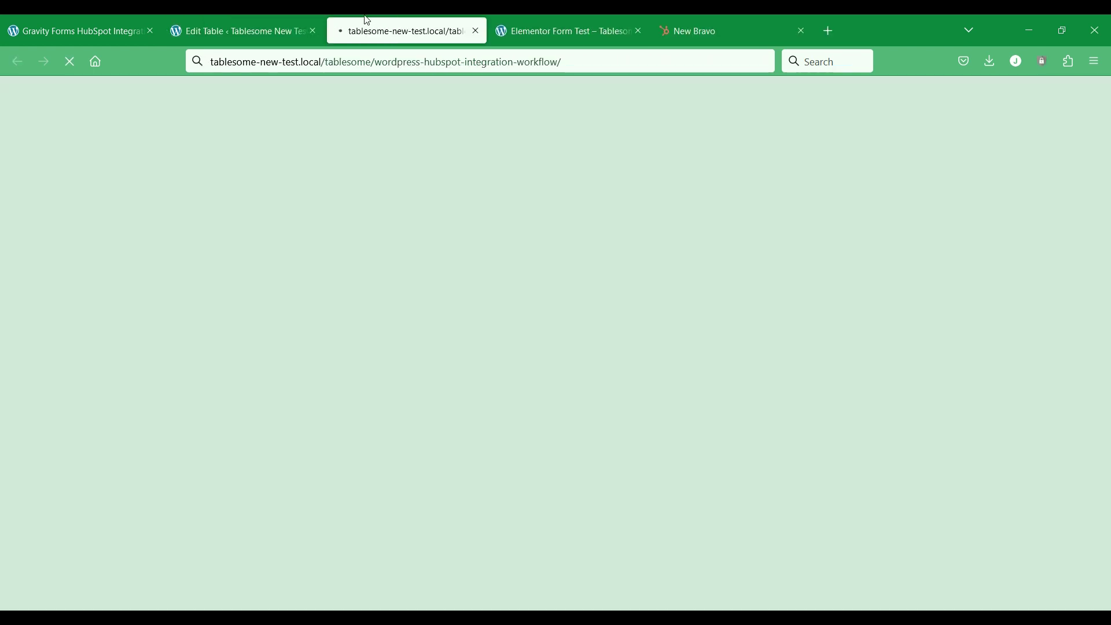